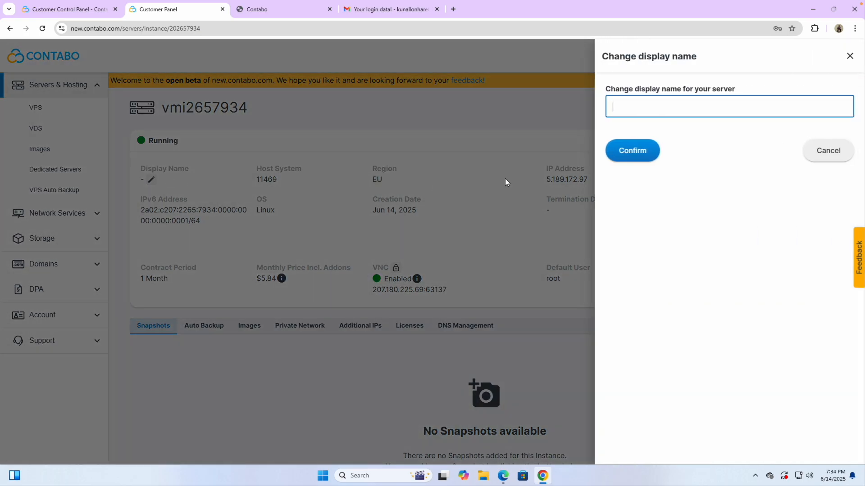
Step: Set the server's display name to "Coolify VPS Hosting" and open the VPS list
{"action": "type", "text": "Coolify VPS Hosting"}
{"action": "left_click", "coordinate": [629, 151]}
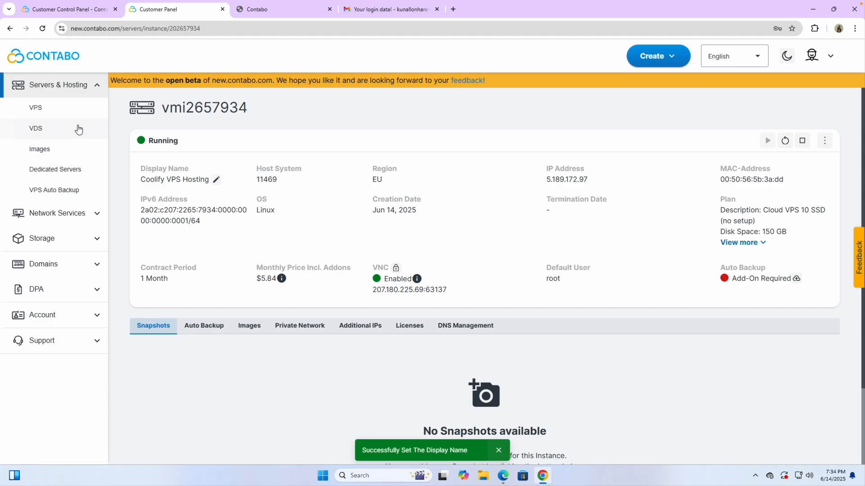
{"action": "left_click", "coordinate": [60, 109]}
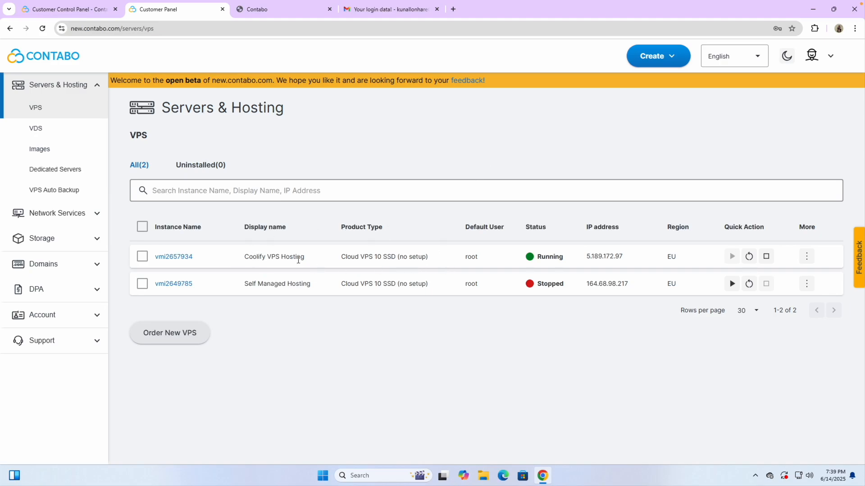
Step: Copy the Coolify VPS's IP address into the online notepad under an "Ip Address:" heading below the root password
{"action": "mouse_move", "coordinate": [632, 261]}
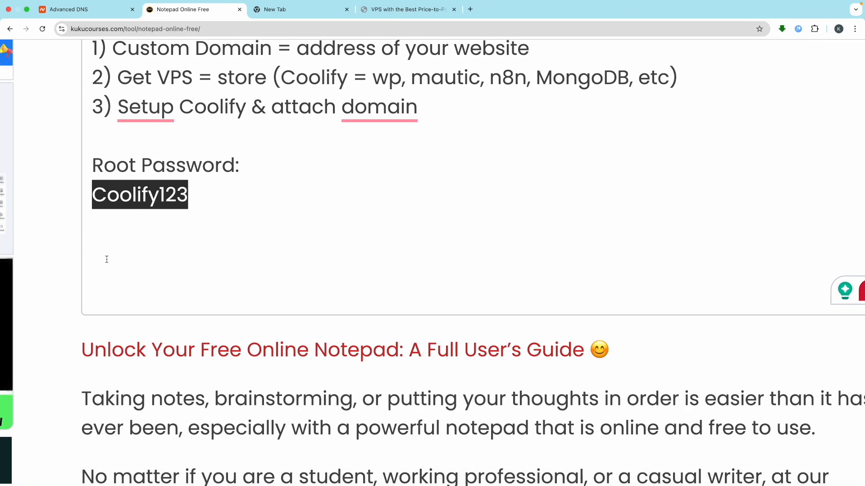
{"action": "left_click", "coordinate": [106, 260]}
{"action": "type", "text": "Ip A"}
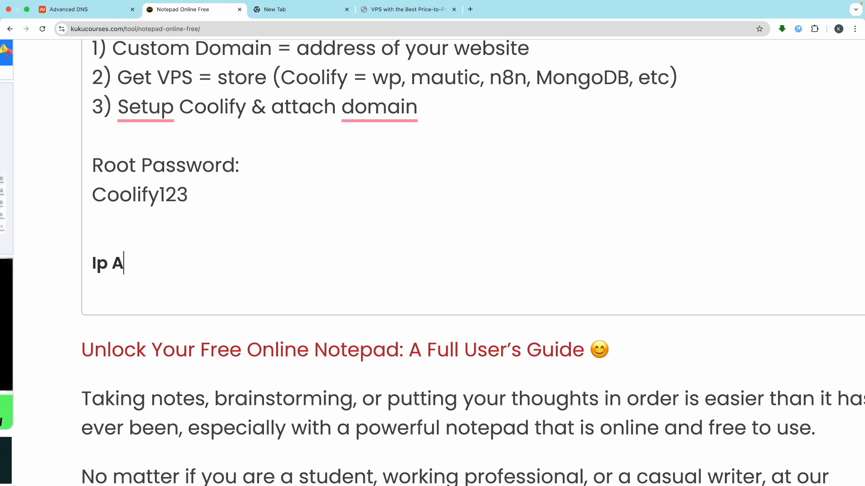
{"action": "type", "text": "ddress:"}
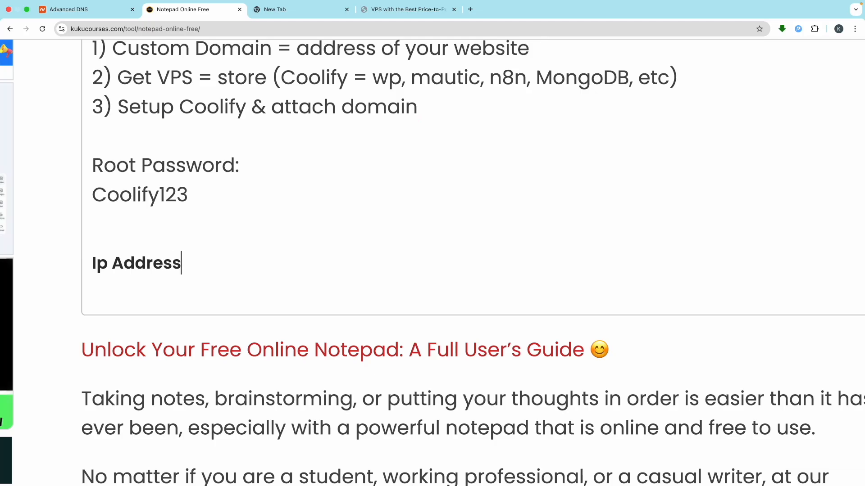
{"action": "key", "text": "Return"}
{"action": "key", "text": "ctrl+v"}
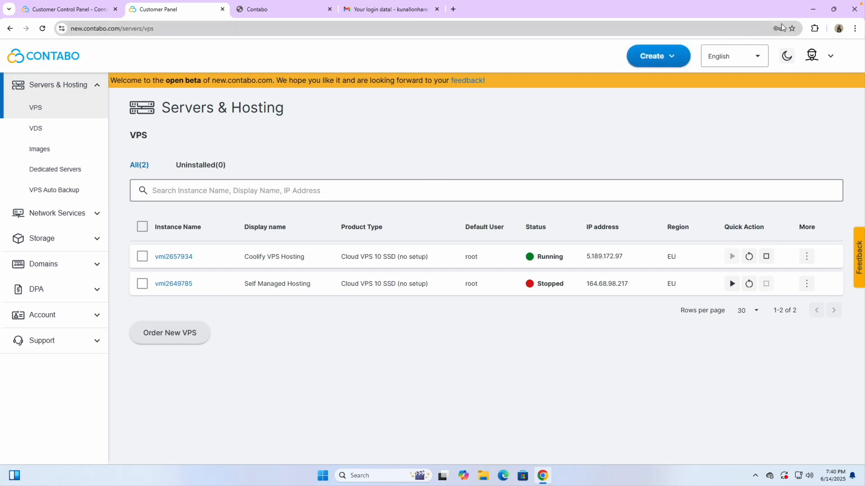
Step: Search the web for termius, open termius.com and look over its sign-up options and supported platforms
{"action": "left_click", "coordinate": [453, 9]}
{"action": "type", "text": "termis"}
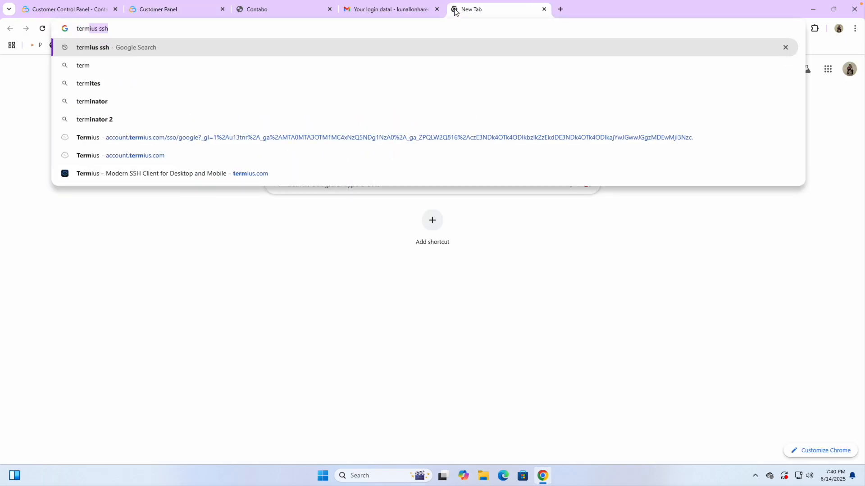
{"action": "key", "text": "BackSpace"}
{"action": "type", "text": "us"}
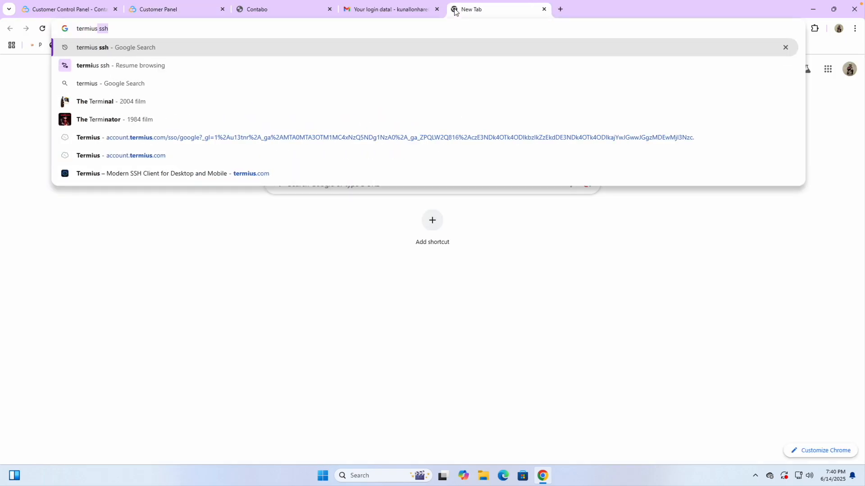
{"action": "key", "text": "Return"}
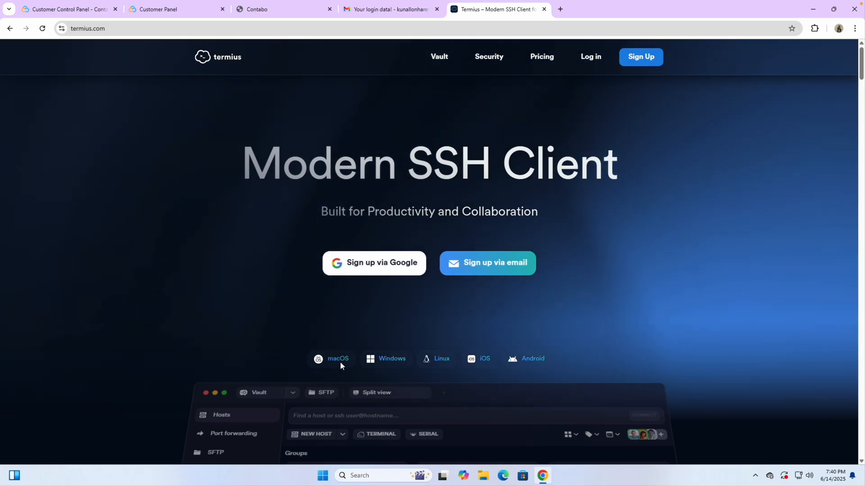
{"action": "scroll", "coordinate": [340, 362], "scroll_direction": "up", "scroll_amount": 5}
{"action": "scroll", "coordinate": [355, 361], "scroll_direction": "right", "scroll_amount": 3}
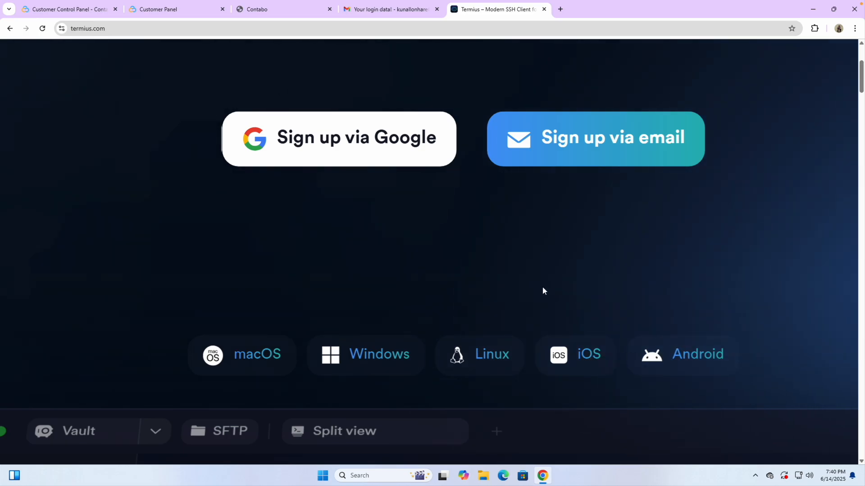
{"action": "scroll", "coordinate": [555, 294], "scroll_direction": "down", "scroll_amount": 5}
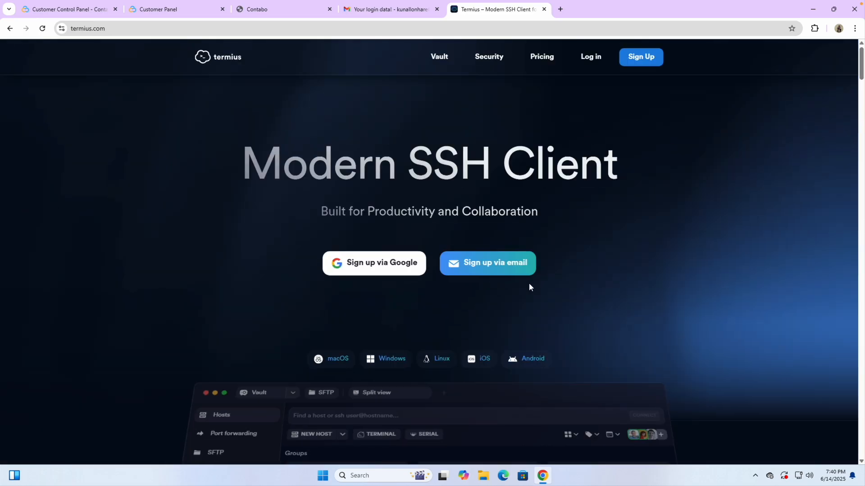
Step: Log in to the Termius account, review the device install options, and leave the browser after closing the page
{"action": "left_click", "coordinate": [587, 57]}
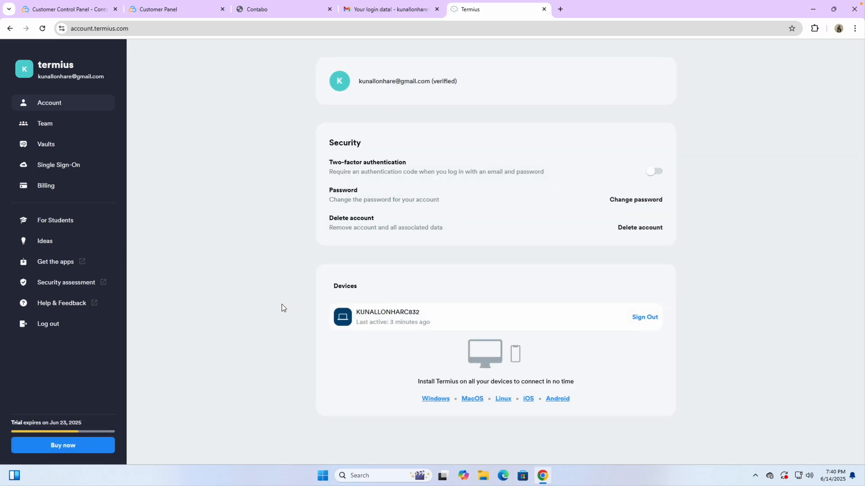
{"action": "scroll", "coordinate": [476, 408], "scroll_direction": "up", "scroll_amount": 5}
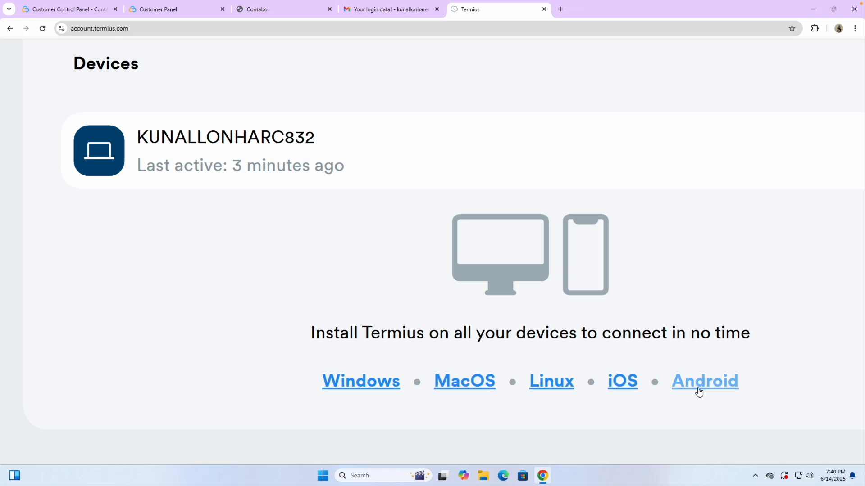
{"action": "scroll", "coordinate": [582, 315], "scroll_direction": "down", "scroll_amount": 5}
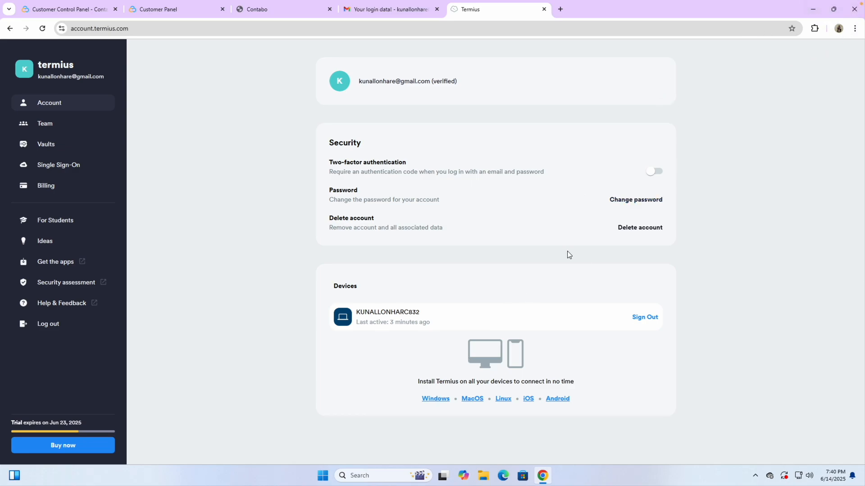
{"action": "left_click", "coordinate": [545, 10]}
{"action": "left_click", "coordinate": [813, 9]}
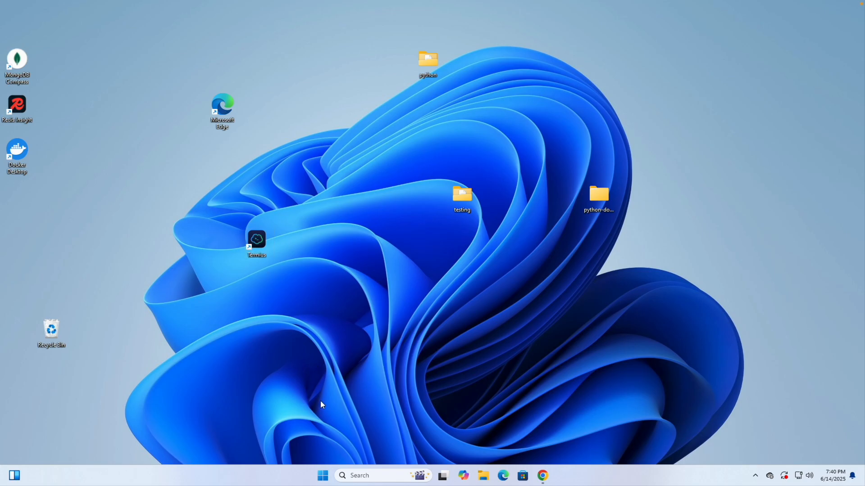
{"action": "key", "text": "ctrl+Left"}
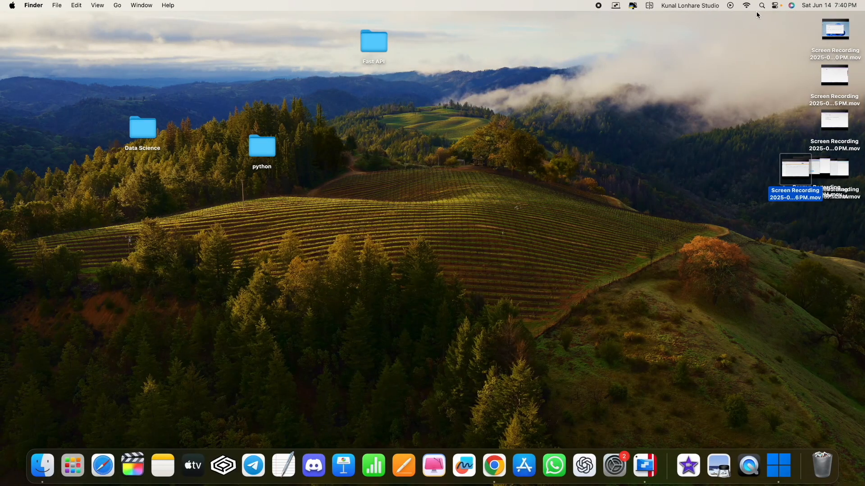
{"action": "left_click", "coordinate": [762, 6]}
{"action": "key", "text": "ctrl+Right"}
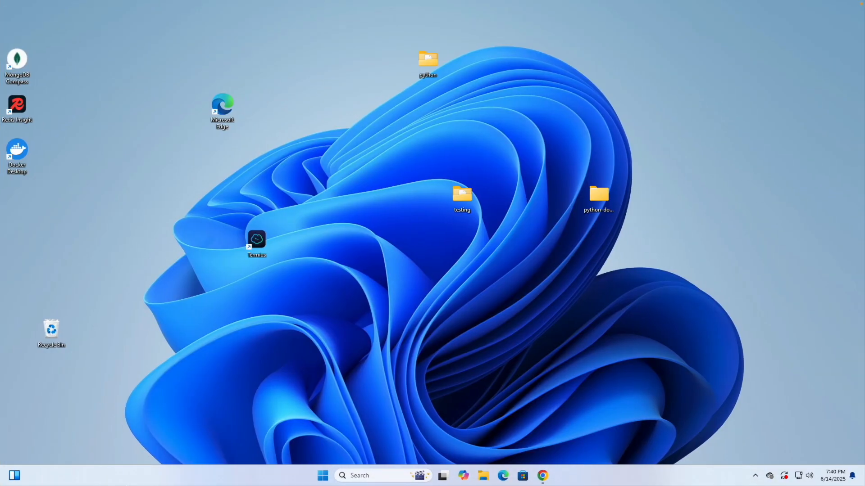
Step: Find the termius app on the Windows machine and launch it
{"action": "left_click", "coordinate": [322, 477]}
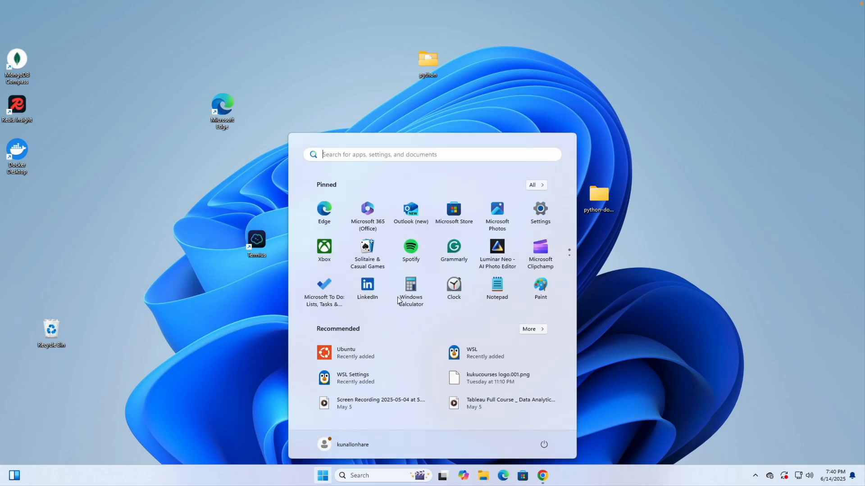
{"action": "type", "text": "termius"}
{"action": "left_click", "coordinate": [315, 231]}
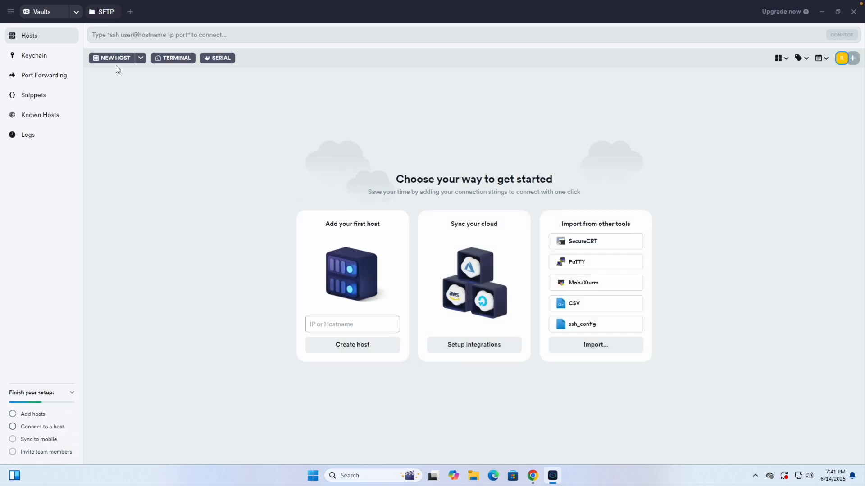
Step: Create a new host with the address 5.189.172.97 from the notepad and the label "Coolify Server"
{"action": "left_click", "coordinate": [107, 58]}
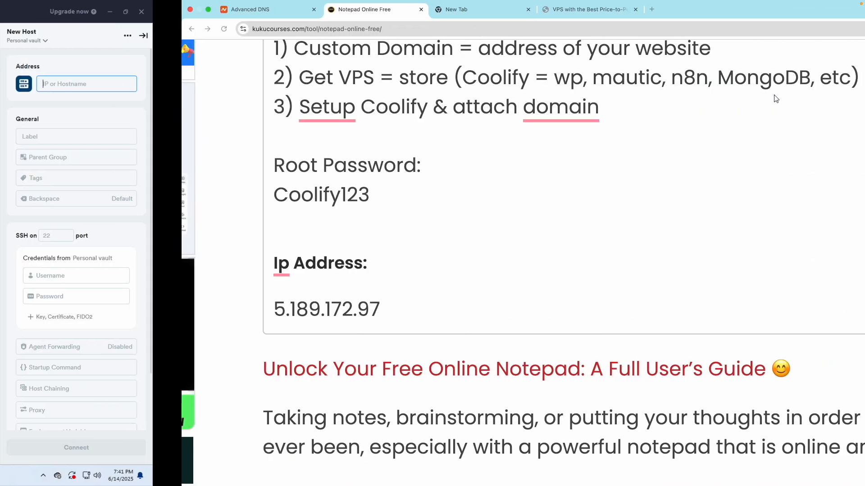
{"action": "left_click_drag", "start_coordinate": [203, 316], "coordinate": [90, 311]}
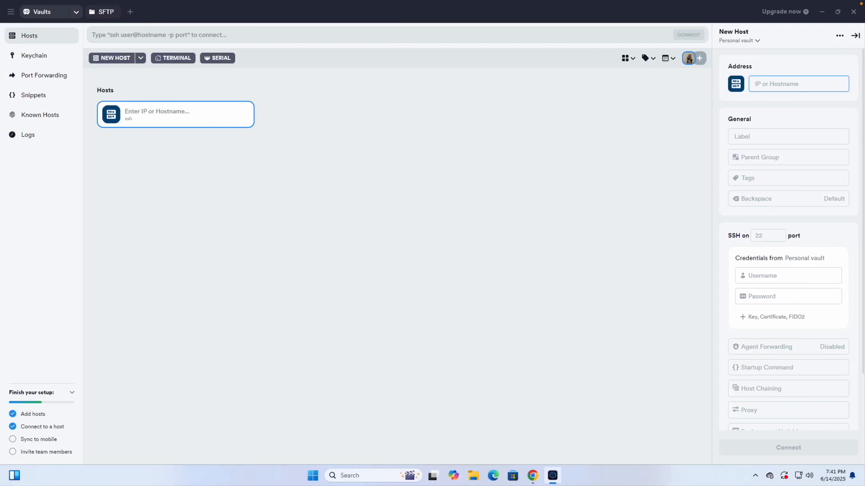
{"action": "type", "text": "5.189.172.97"}
{"action": "left_click", "coordinate": [768, 136]}
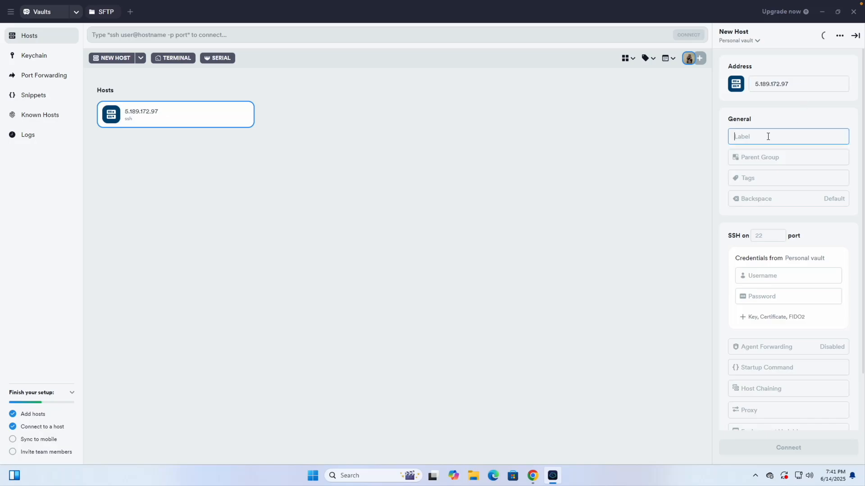
{"action": "type", "text": "Coolify Server"}
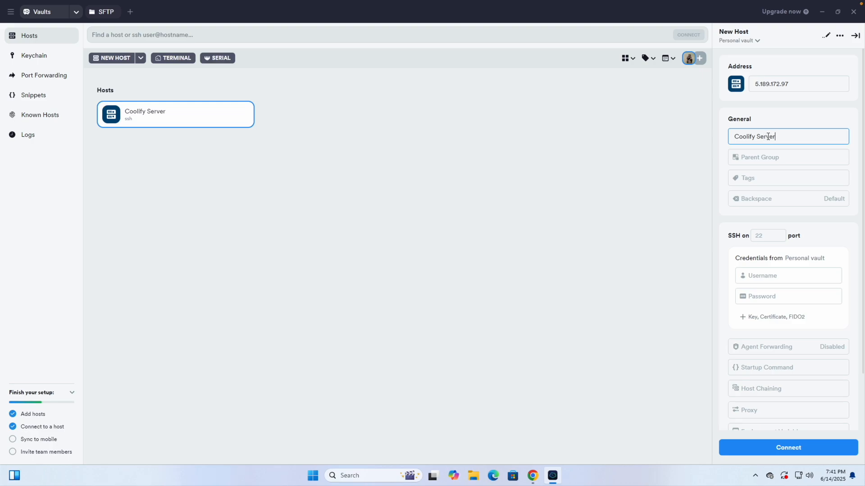
{"action": "left_click", "coordinate": [771, 120]}
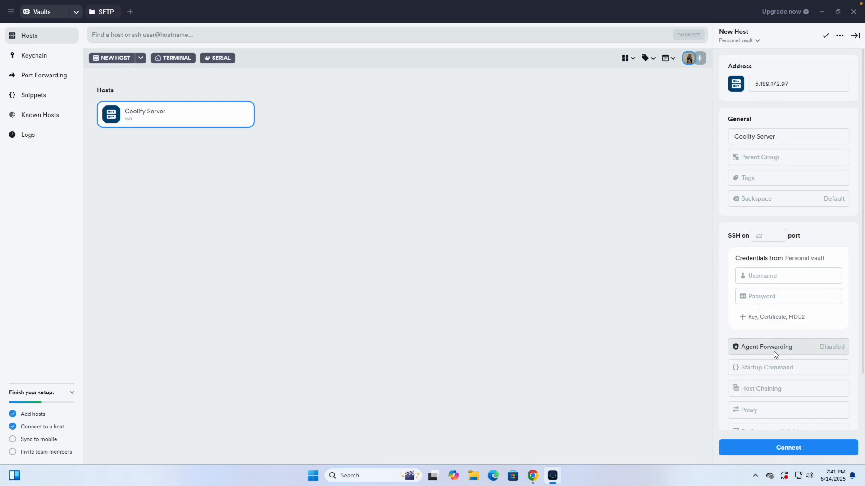
Step: Start connecting to the Coolify Server host and save root as its username
{"action": "left_click", "coordinate": [782, 447]}
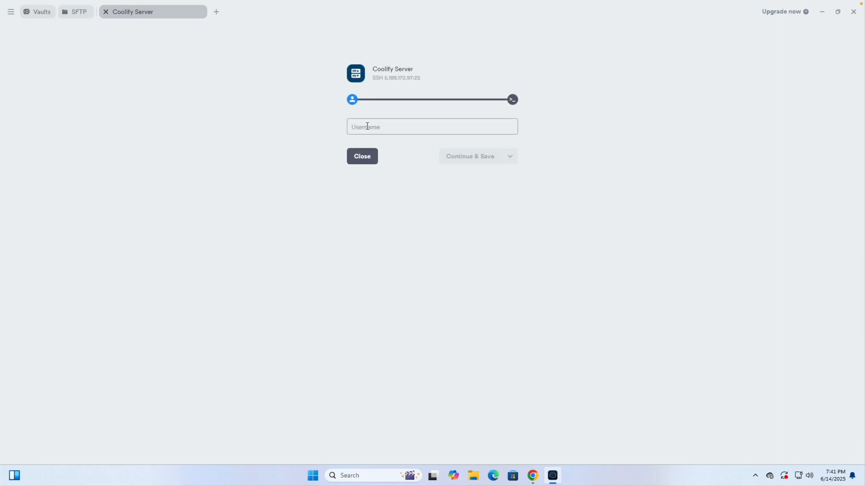
{"action": "left_click", "coordinate": [368, 127]}
{"action": "type", "text": "root"}
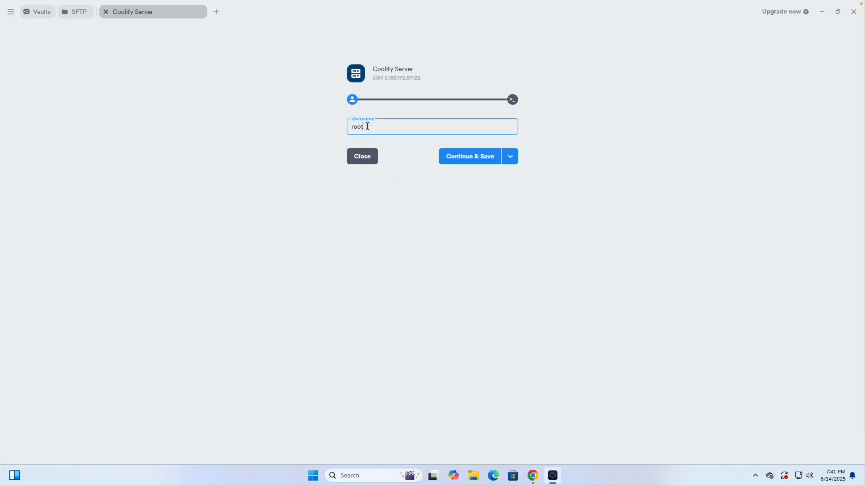
{"action": "left_click", "coordinate": [481, 158]}
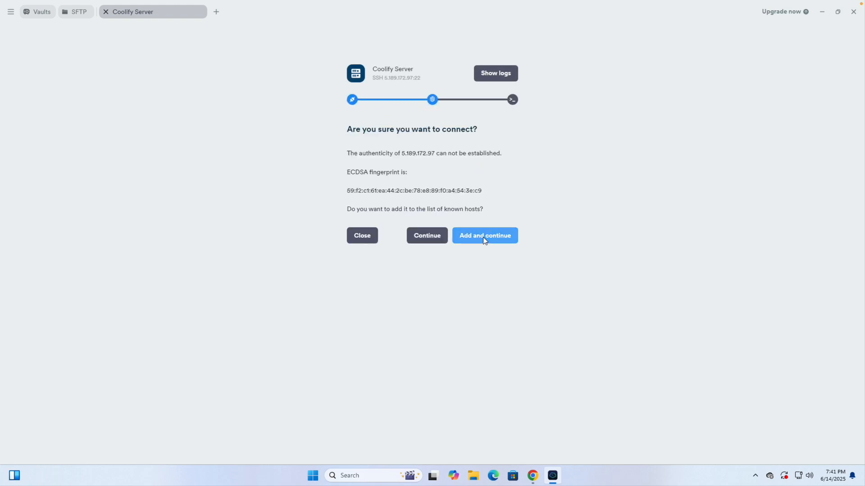
Step: Add the server to the known hosts and log in with the root password copied from the notepad, saving it
{"action": "left_click", "coordinate": [480, 238]}
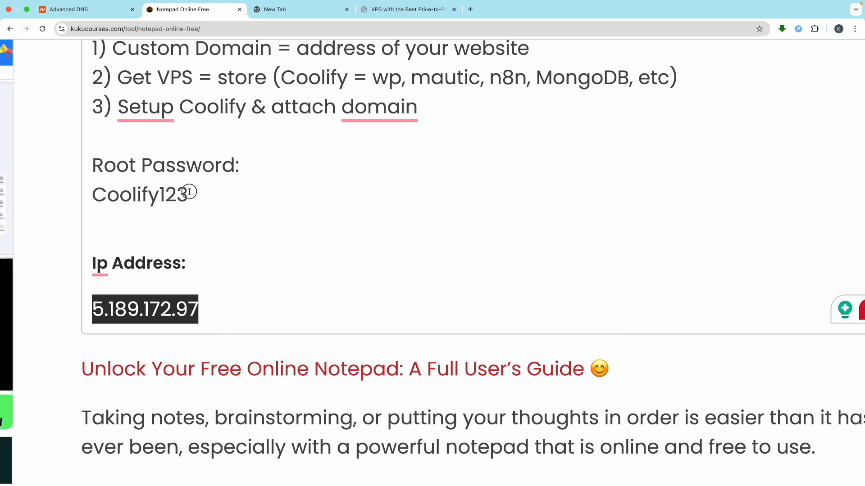
{"action": "left_click_drag", "start_coordinate": [189, 192], "coordinate": [87, 193]}
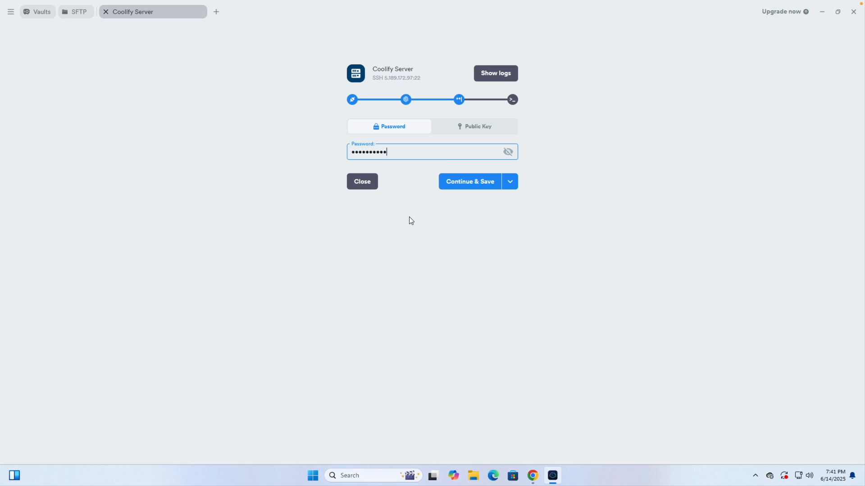
{"action": "left_click", "coordinate": [482, 185]}
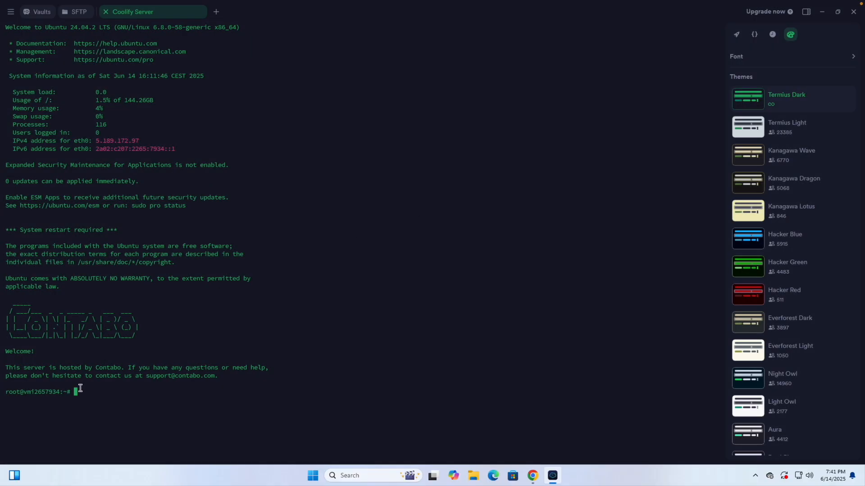
Step: Switch to the Mac's browser, search for coolify in a new tab and open the official coolify.io website
{"action": "key", "text": "ctrl+Right"}
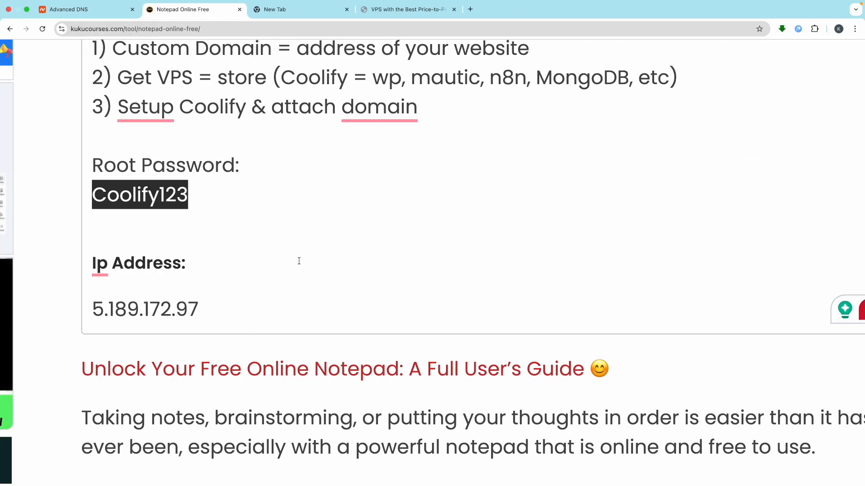
{"action": "left_click", "coordinate": [417, 139]}
{"action": "left_click", "coordinate": [470, 9]}
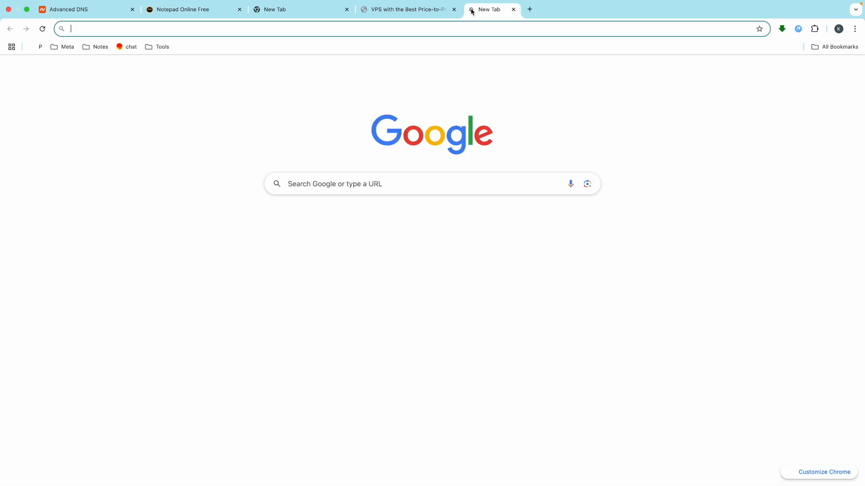
{"action": "type", "text": "coolify"}
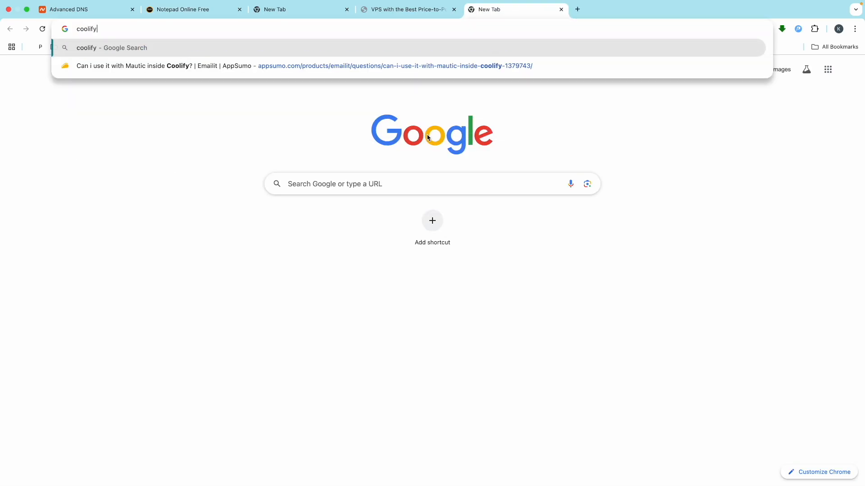
{"action": "key", "text": "Return"}
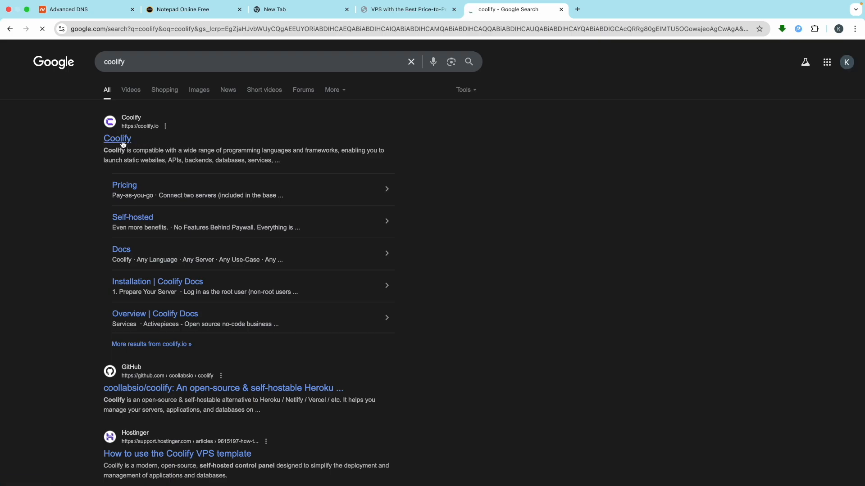
{"action": "left_click", "coordinate": [117, 139]}
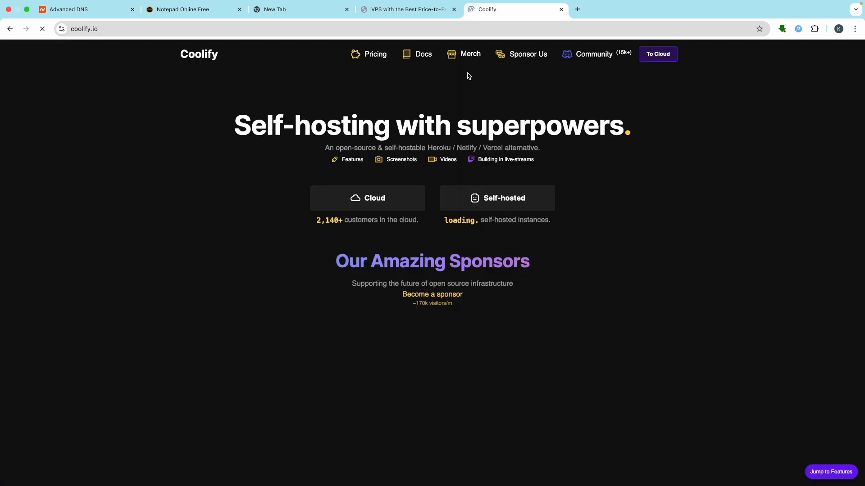
Step: Open the Installation page of the Coolify docs and copy the recommended quick installation command for self-hosting
{"action": "left_click", "coordinate": [415, 60]}
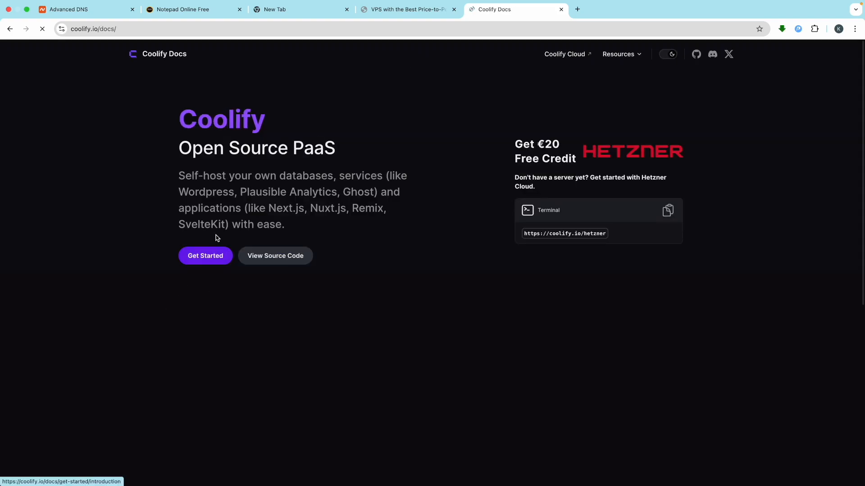
{"action": "left_click", "coordinate": [221, 256]}
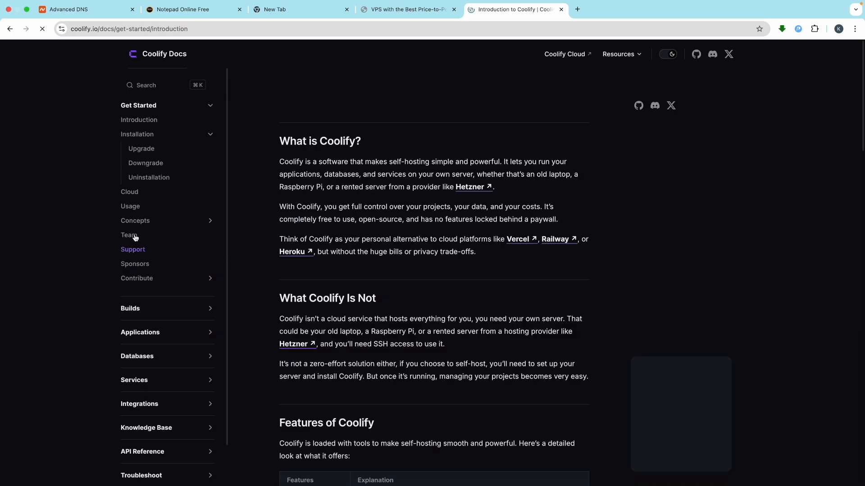
{"action": "left_click", "coordinate": [138, 140]}
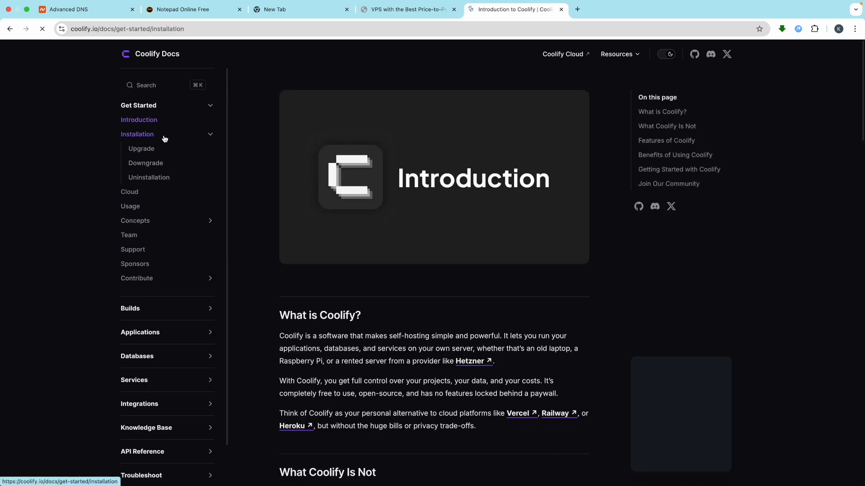
{"action": "scroll", "coordinate": [290, 207], "scroll_direction": "down", "scroll_amount": 5}
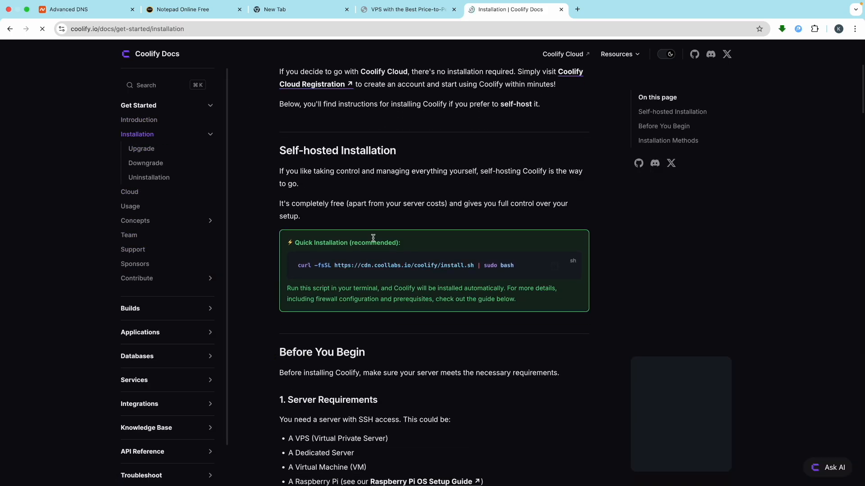
{"action": "left_click", "coordinate": [558, 270]}
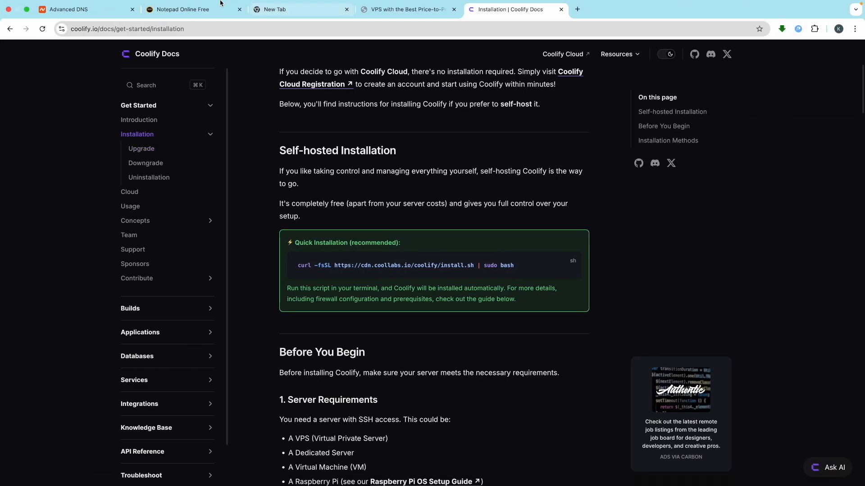
Step: Add the shortcut note "ctrl + shift + v" below the IP address in the online notepad
{"action": "left_click", "coordinate": [191, 9]}
{"action": "left_click", "coordinate": [218, 306]}
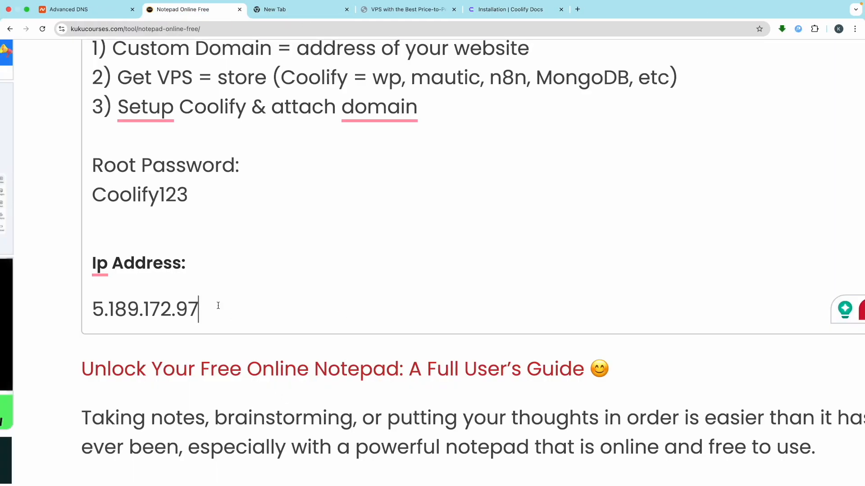
{"action": "key", "text": "Return"}
{"action": "key", "text": "Return"}
{"action": "type", "text": "ctrl"}
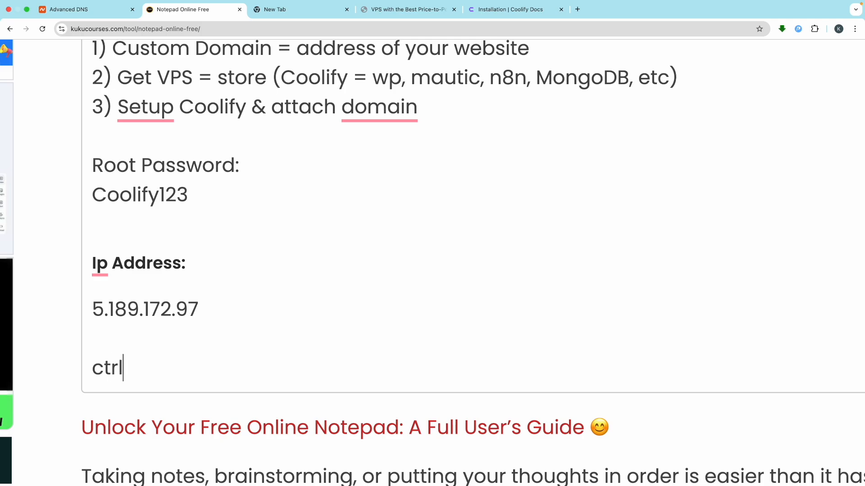
{"action": "type", "text": " + shi"}
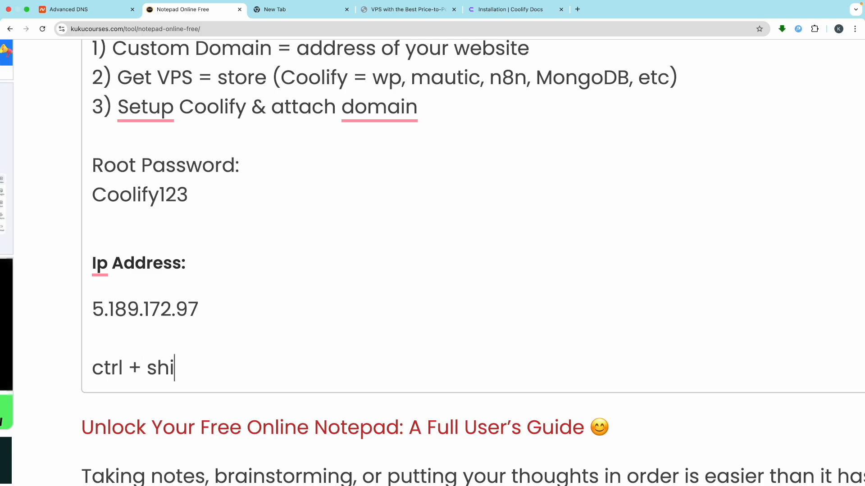
{"action": "type", "text": "ft + v"}
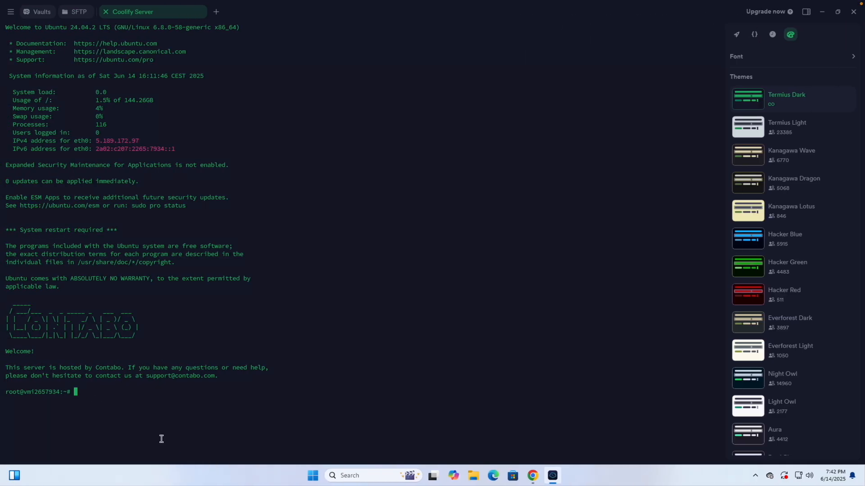
{"action": "key", "text": "ctrl+shift+v"}
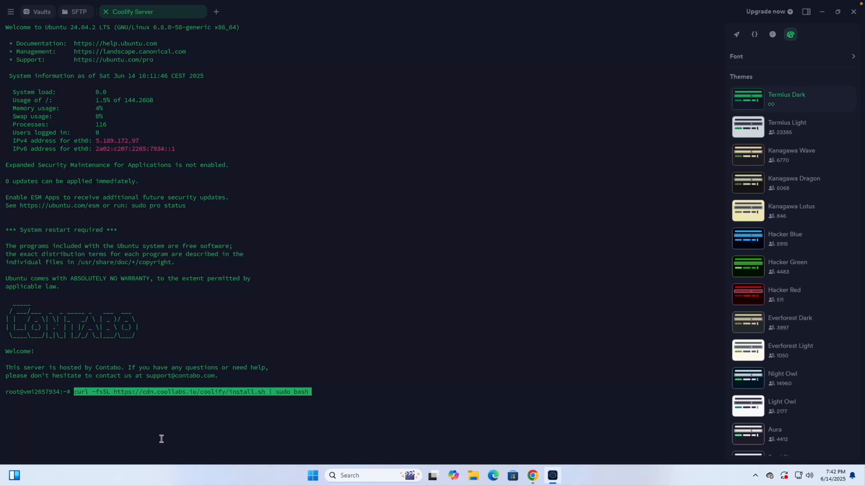
{"action": "key", "text": "Return"}
{"action": "key", "text": "Return"}
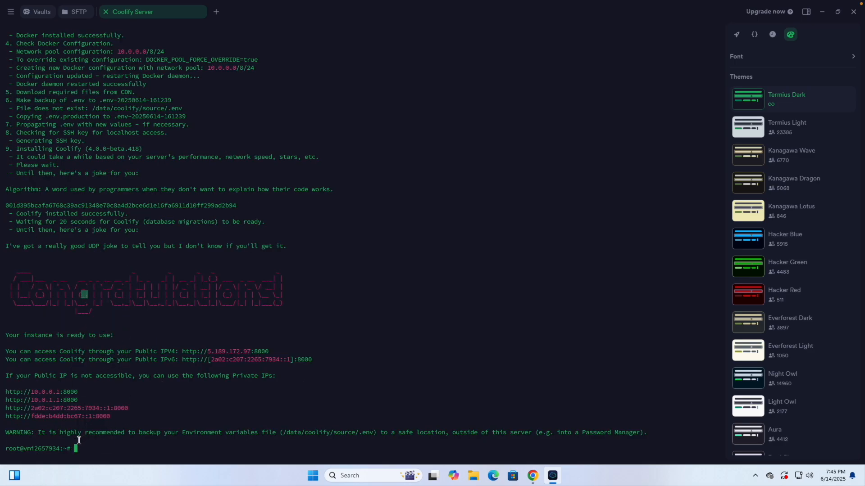
{"action": "key", "text": "ctrl+Right"}
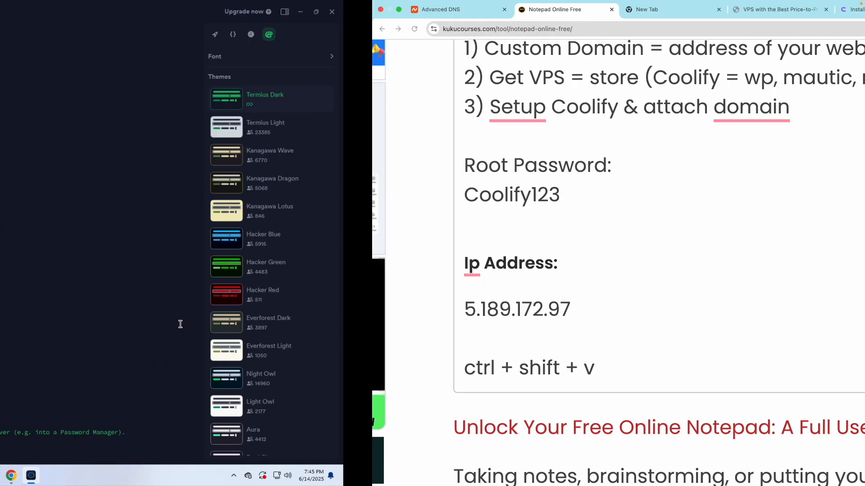
{"action": "scroll", "coordinate": [257, 285], "scroll_direction": "up", "scroll_amount": 5}
{"action": "scroll", "coordinate": [257, 284], "scroll_direction": "up", "scroll_amount": 1}
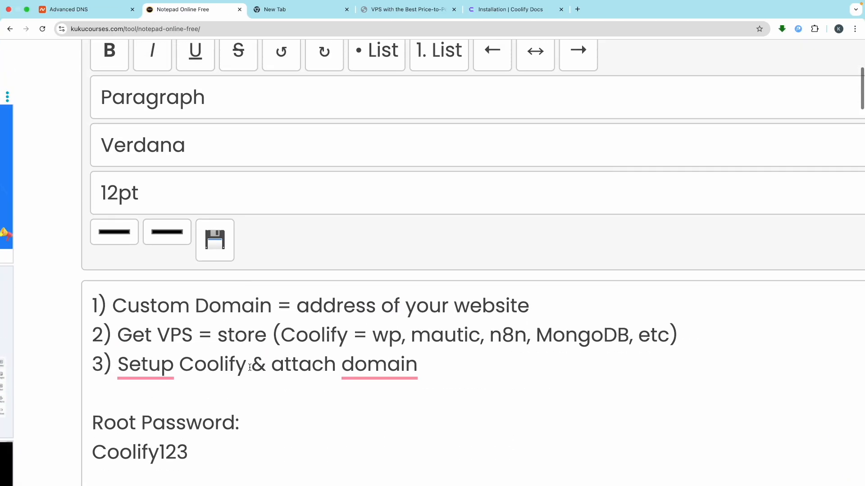
{"action": "double_click", "coordinate": [218, 368]}
{"action": "left_click", "coordinate": [240, 370]}
{"action": "left_click_drag", "start_coordinate": [234, 365], "coordinate": [179, 366]}
{"action": "key", "text": "ctrl+Left"}
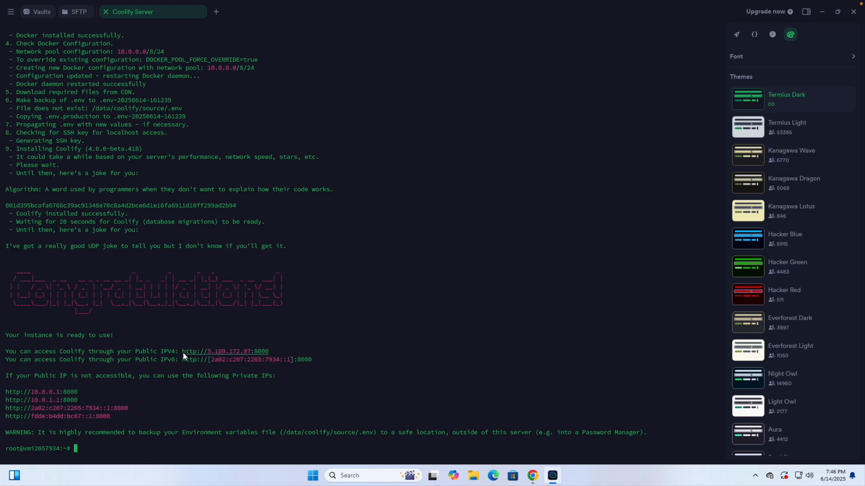
{"action": "left_click_drag", "start_coordinate": [182, 353], "coordinate": [280, 349]}
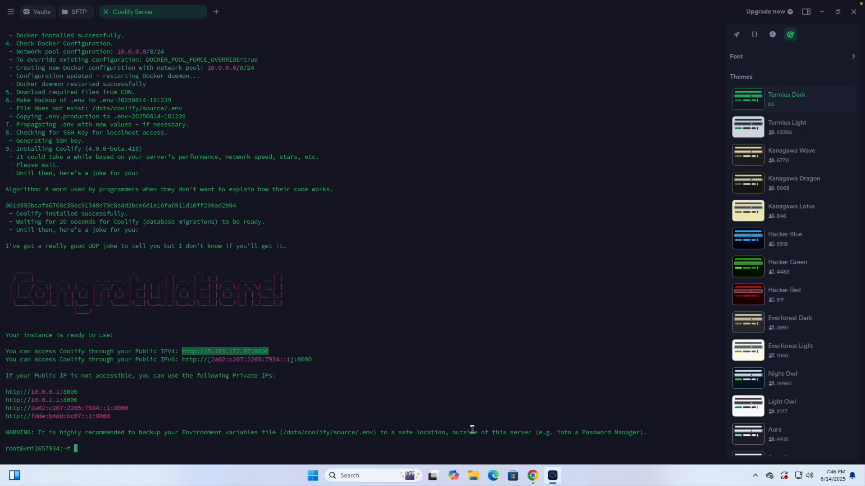
{"action": "left_click", "coordinate": [532, 476]}
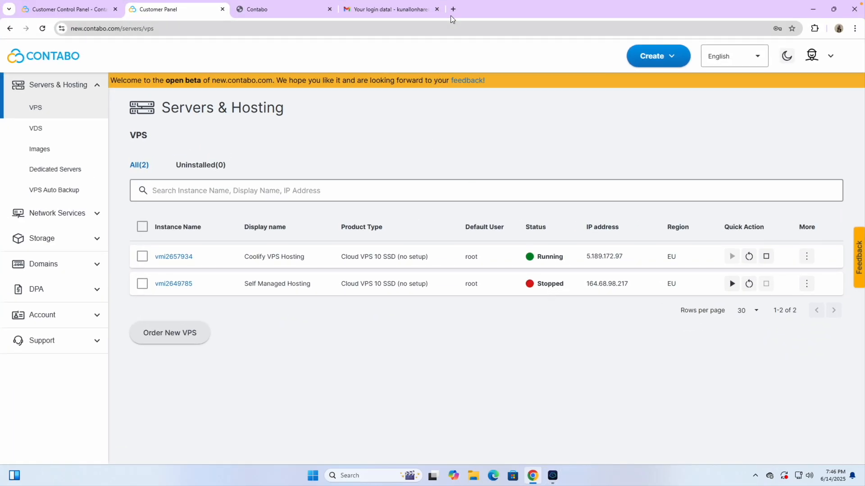
{"action": "left_click", "coordinate": [453, 9]}
{"action": "key", "text": "ctrl+v"}
{"action": "key", "text": "Return"}
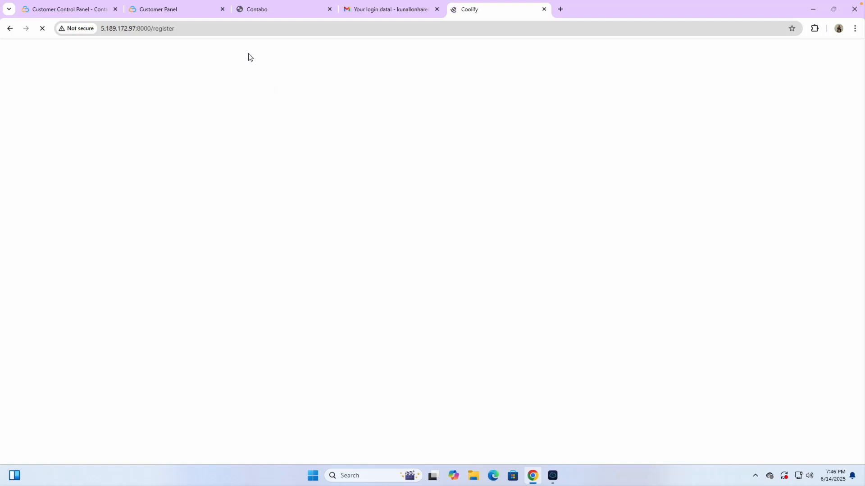
Step: Close all the other browser tabs, keeping only the Coolify registration page
{"action": "left_click", "coordinate": [222, 9]}
{"action": "left_click", "coordinate": [222, 9]}
{"action": "left_click", "coordinate": [222, 9]}
{"action": "left_click", "coordinate": [115, 9]}
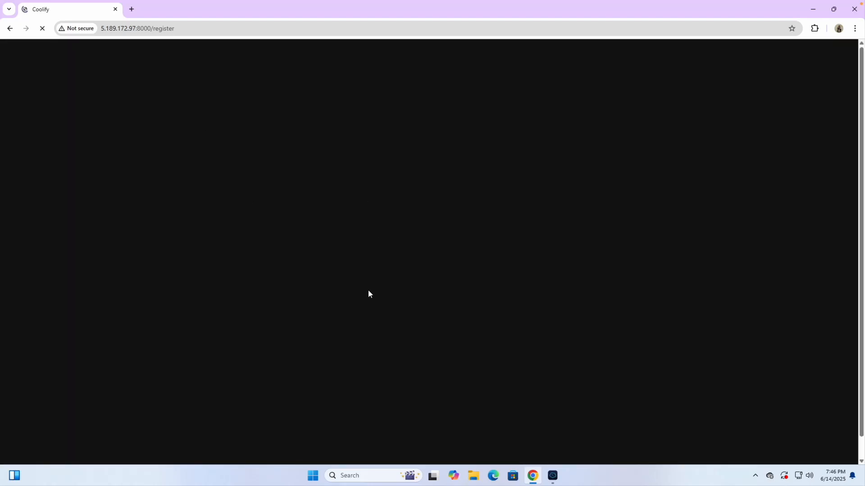
Step: In the Mac's online notepad, duplicate the "ctrl + shift + v" line below itself and change the copy to "ctrl + shift + c"
{"action": "left_click", "coordinate": [552, 475]}
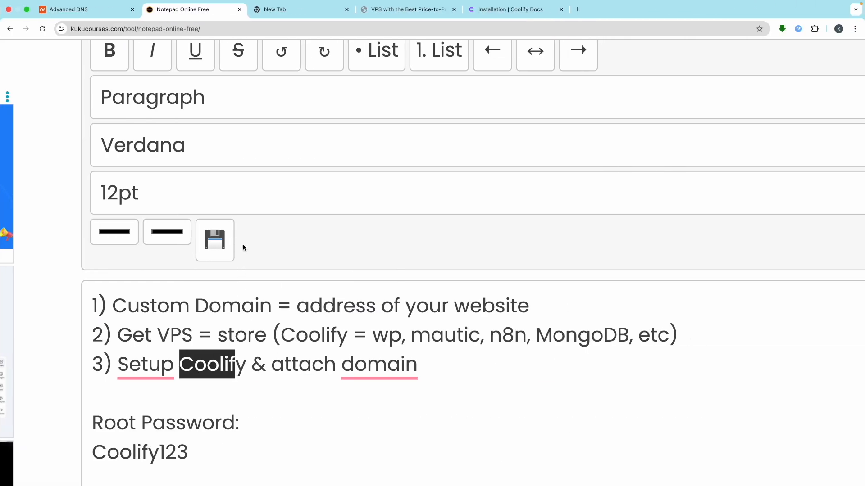
{"action": "scroll", "coordinate": [265, 388], "scroll_direction": "down", "scroll_amount": 10}
{"action": "scroll", "coordinate": [265, 387], "scroll_direction": "down", "scroll_amount": 5}
{"action": "scroll", "coordinate": [257, 225], "scroll_direction": "up", "scroll_amount": 15}
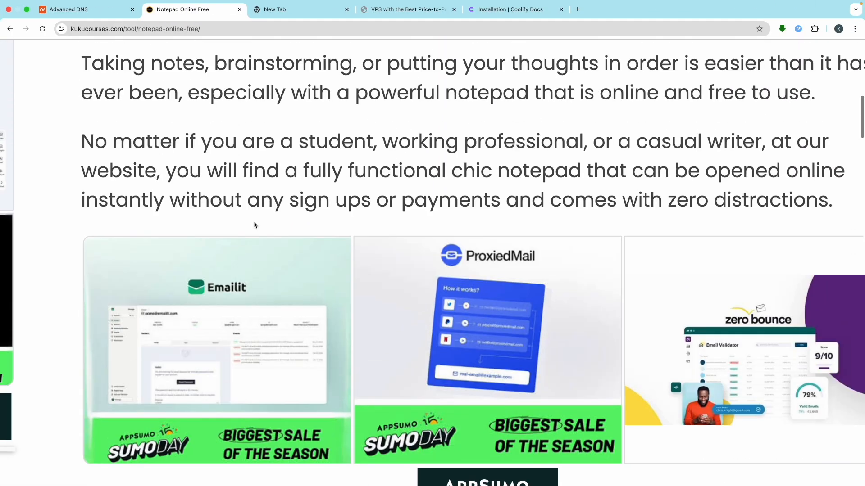
{"action": "left_click", "coordinate": [234, 330]}
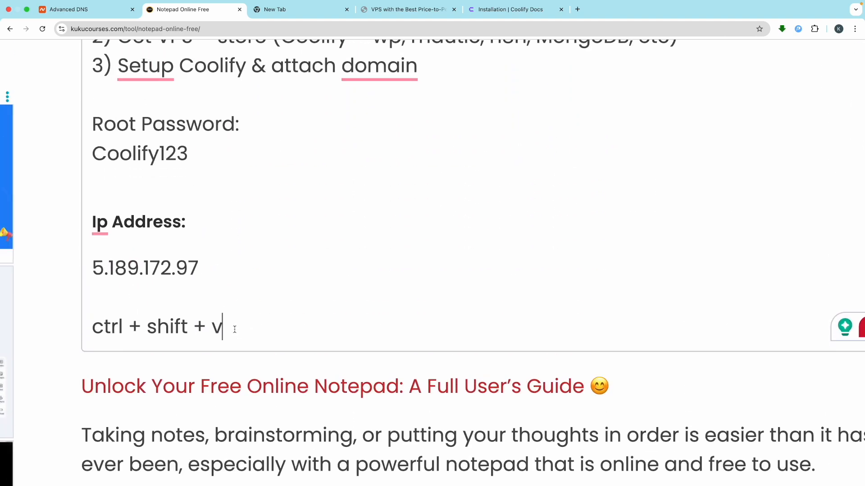
{"action": "triple_click", "coordinate": [235, 329]}
{"action": "key", "text": "super+c"}
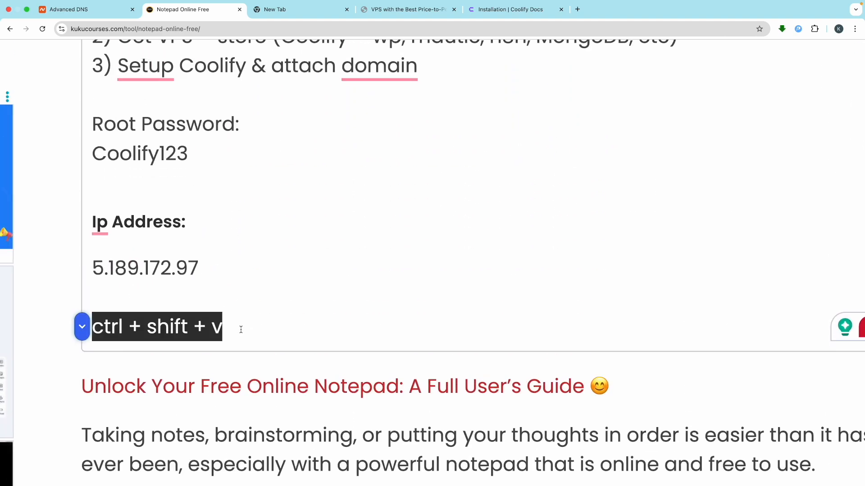
{"action": "key", "text": "Right"}
{"action": "key", "text": "Return"}
{"action": "key", "text": "super+v"}
{"action": "key", "text": "BackSpace"}
{"action": "type", "text": "c"}
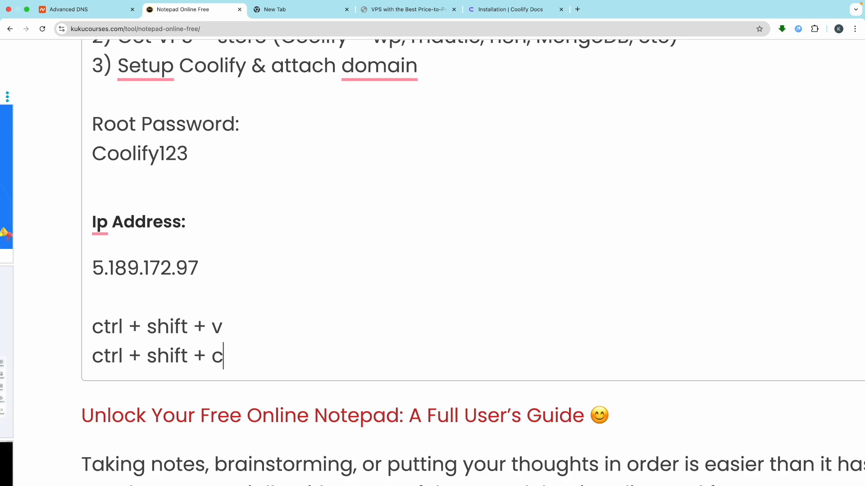
{"action": "left_click_drag", "start_coordinate": [238, 349], "coordinate": [125, 356]}
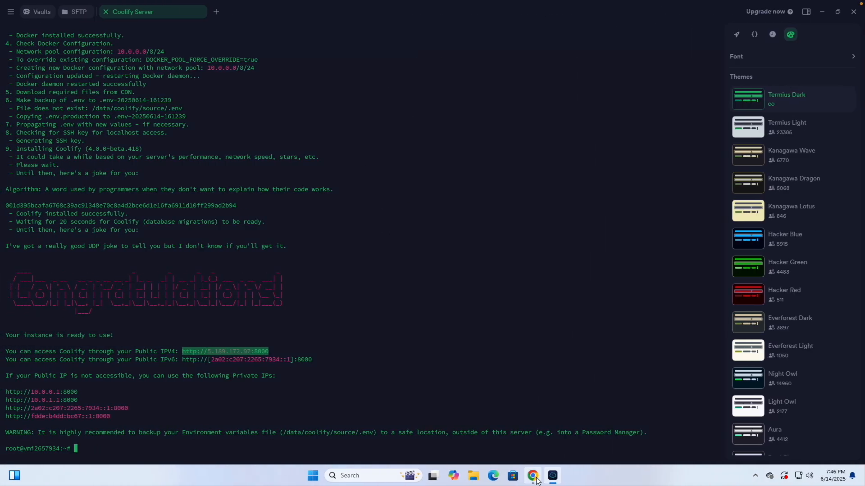
Step: Return to the Coolify registration page, enter Coolify as the account name and fill in the e-mail from the saved suggestion
{"action": "left_click", "coordinate": [536, 478]}
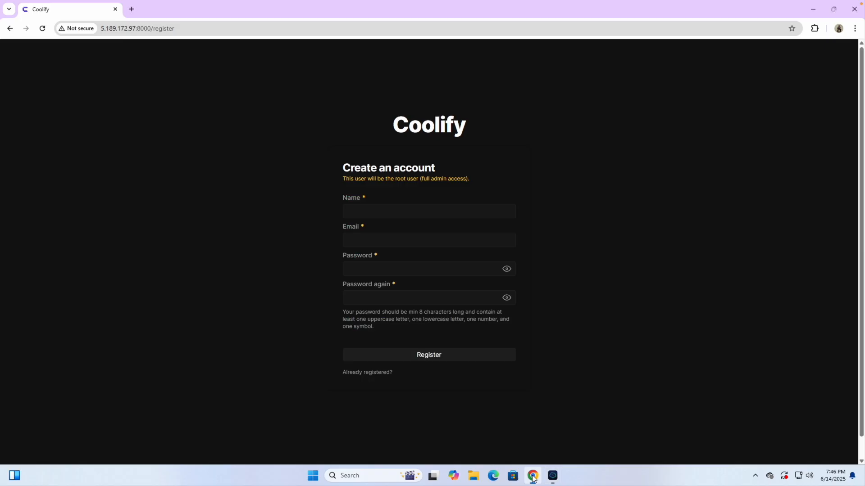
{"action": "left_click", "coordinate": [381, 215]}
{"action": "type", "text": "Kunal"}
{"action": "key", "text": "ctrl+a"}
{"action": "type", "text": "Coo"}
{"action": "left_click", "coordinate": [388, 246]}
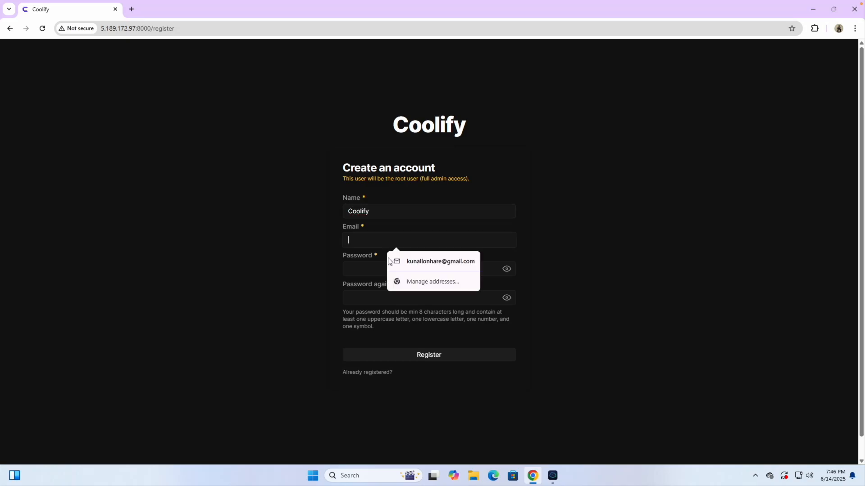
{"action": "left_click", "coordinate": [397, 261]}
Step: Fill both password fields with the account password copied from the notepad and submit the registration
{"action": "left_click", "coordinate": [367, 270]}
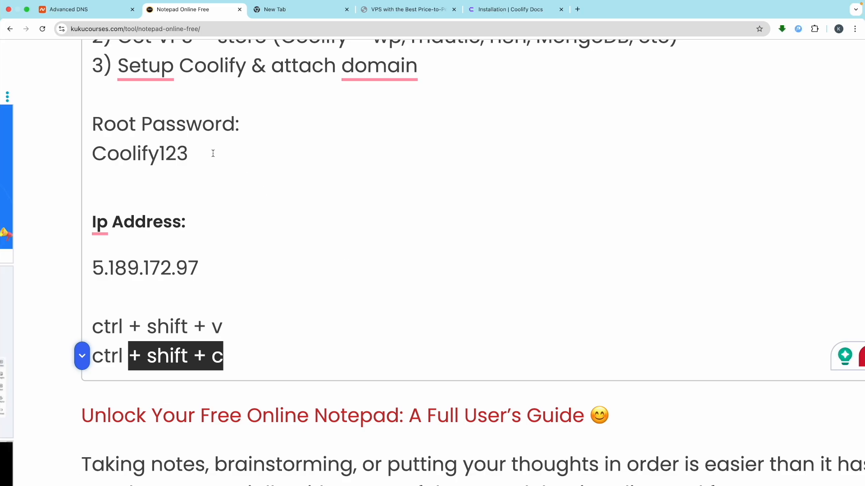
{"action": "left_click_drag", "start_coordinate": [201, 154], "coordinate": [91, 154]}
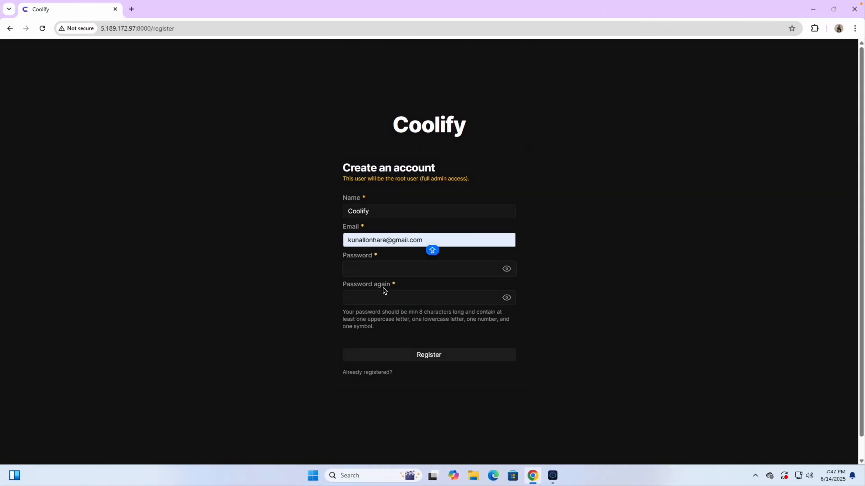
{"action": "key", "text": "super+v"}
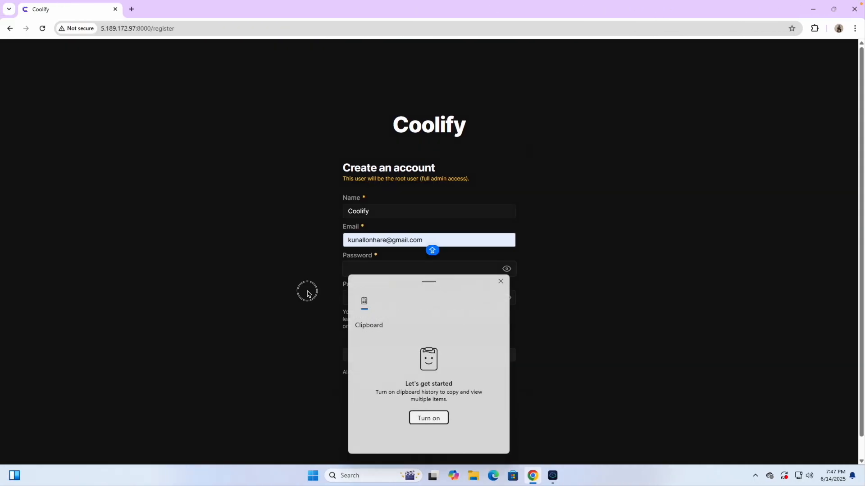
{"action": "left_click", "coordinate": [350, 266]}
{"action": "left_click", "coordinate": [367, 299]}
{"action": "key", "text": "ctrl+v"}
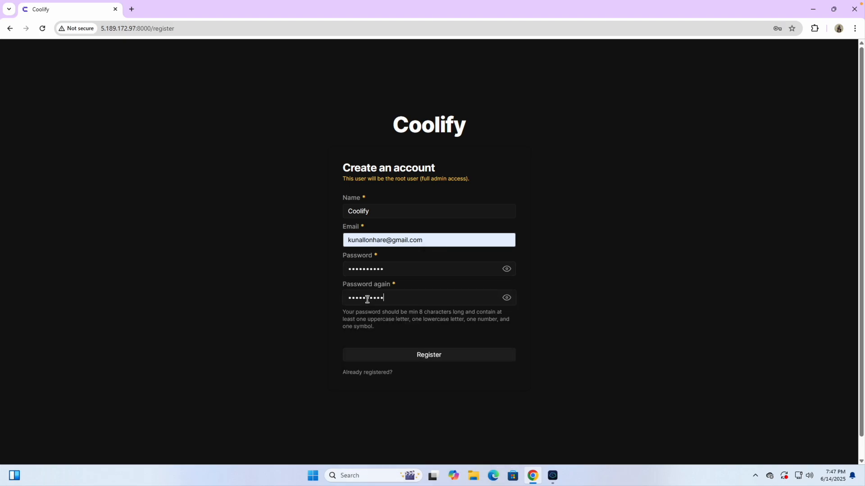
{"action": "left_click", "coordinate": [417, 358]}
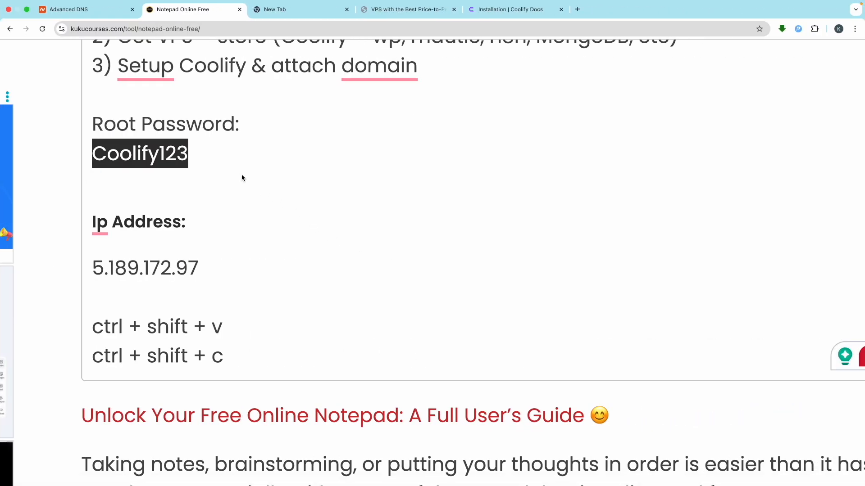
Step: In the notepad, add a copy of the root password on a new line below it, with a symbol appended
{"action": "left_click", "coordinate": [193, 154]}
{"action": "key", "text": "Return"}
{"action": "key", "text": "super+v"}
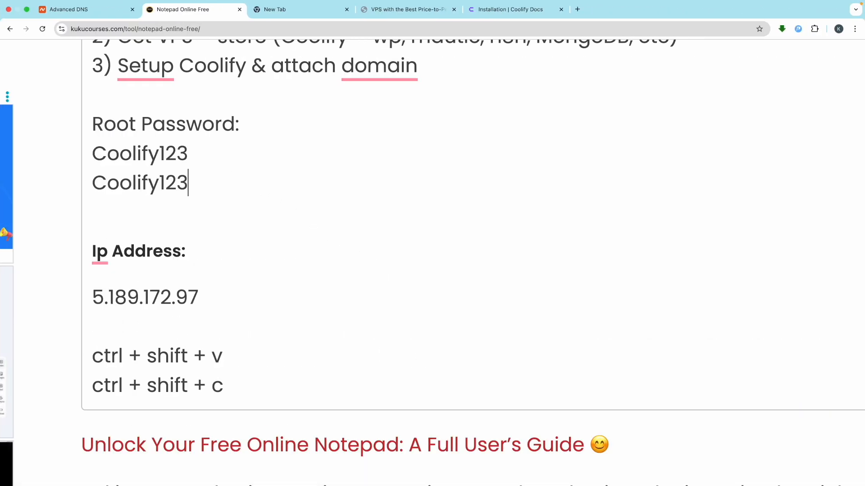
{"action": "type", "text": "@"}
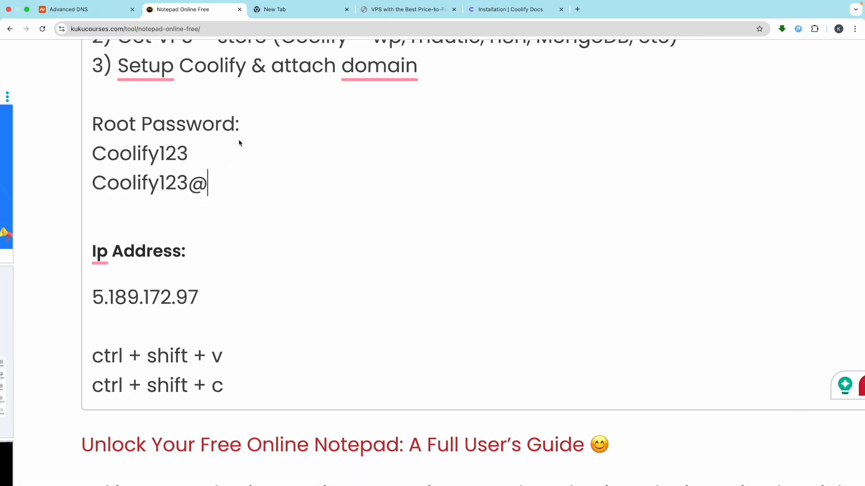
Step: Add a "Coolify Password:" label above the new password line by reusing the "Root Password:" heading
{"action": "left_click_drag", "start_coordinate": [242, 130], "coordinate": [90, 124]}
{"action": "left_click", "coordinate": [194, 153]}
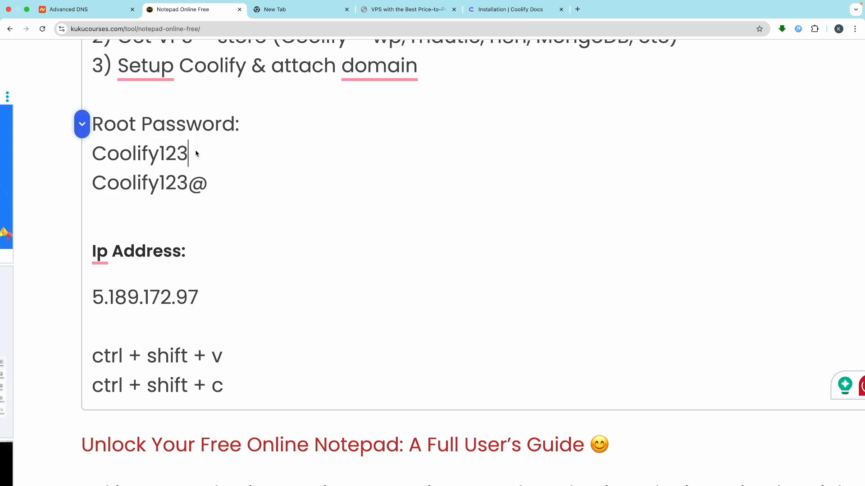
{"action": "key", "text": "Return"}
{"action": "key", "text": "super+v"}
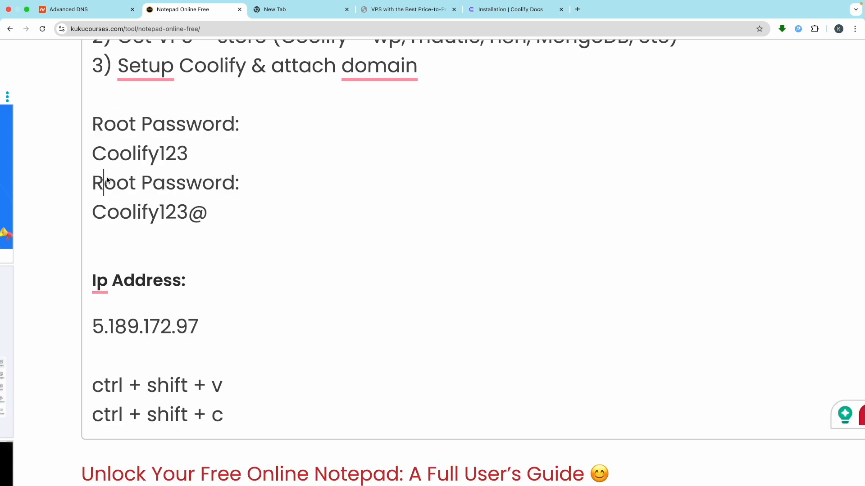
{"action": "double_click", "coordinate": [105, 182]}
{"action": "type", "text": "Coolify"}
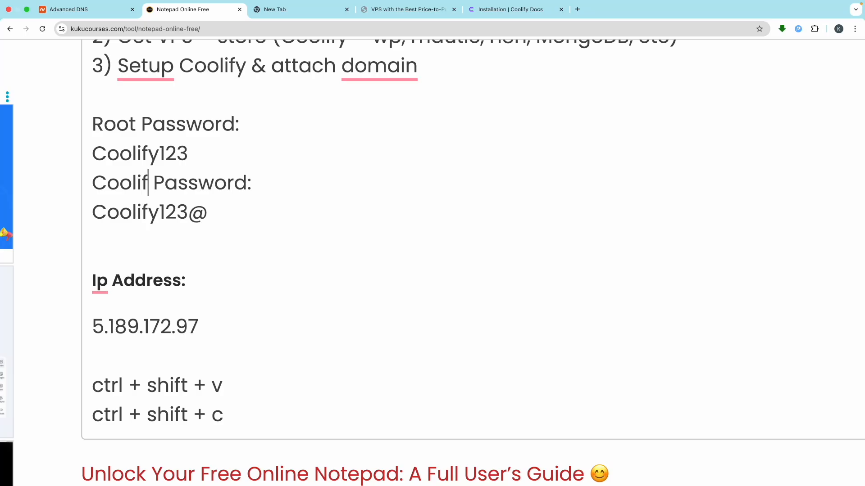
Step: Copy the new Coolify password from the notepad into both password fields of the registration form and submit it
{"action": "triple_click", "coordinate": [121, 203]}
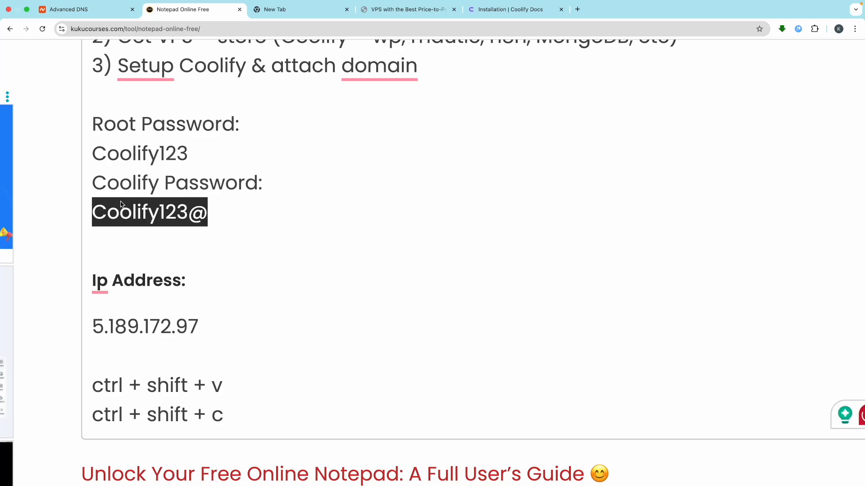
{"action": "key", "text": "ctrl+Left"}
{"action": "left_click", "coordinate": [378, 268]}
{"action": "key", "text": "ctrl+v"}
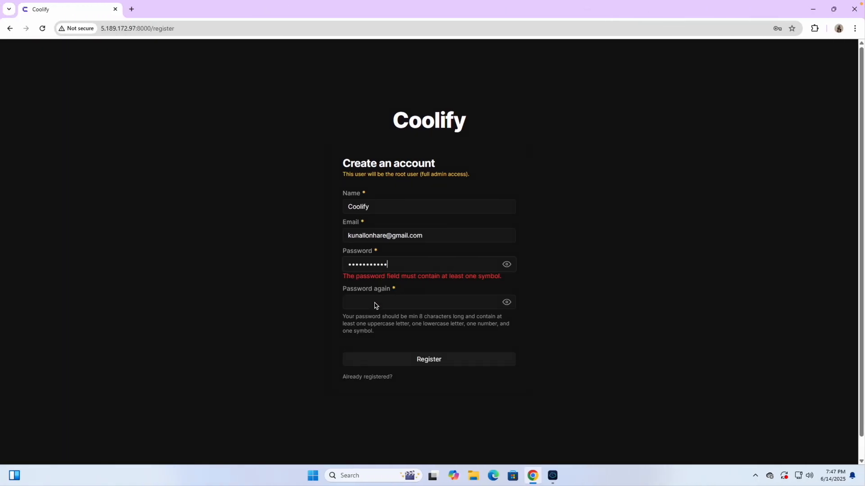
{"action": "left_click", "coordinate": [375, 303]}
{"action": "key", "text": "ctrl+v"}
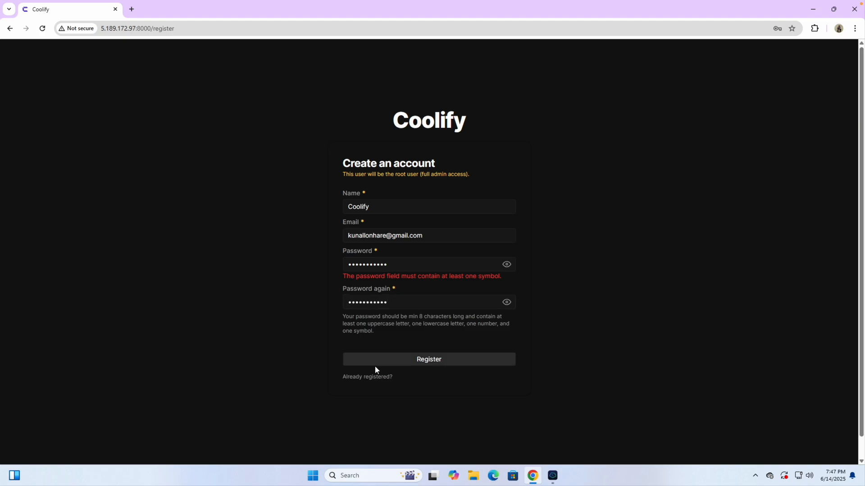
{"action": "left_click", "coordinate": [436, 362]}
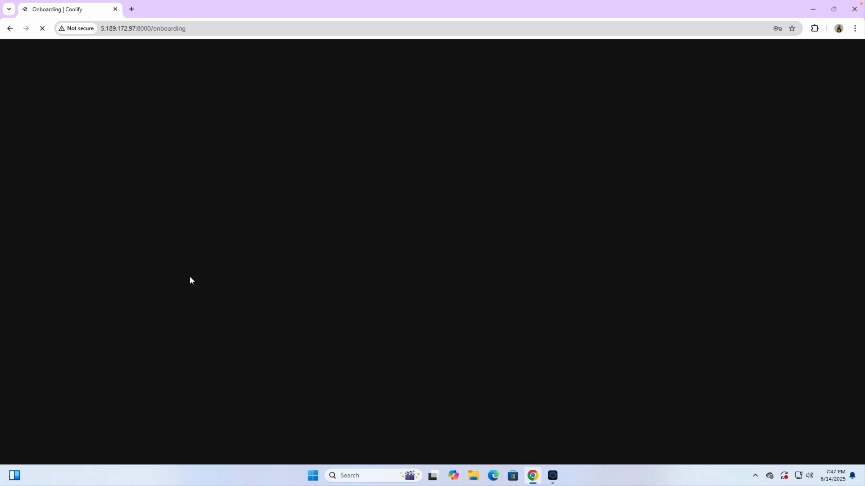
Step: Decline saving the password in the browser and start the Coolify onboarding
{"action": "key", "text": "ctrl+Left"}
{"action": "key", "text": "ctrl+Right"}
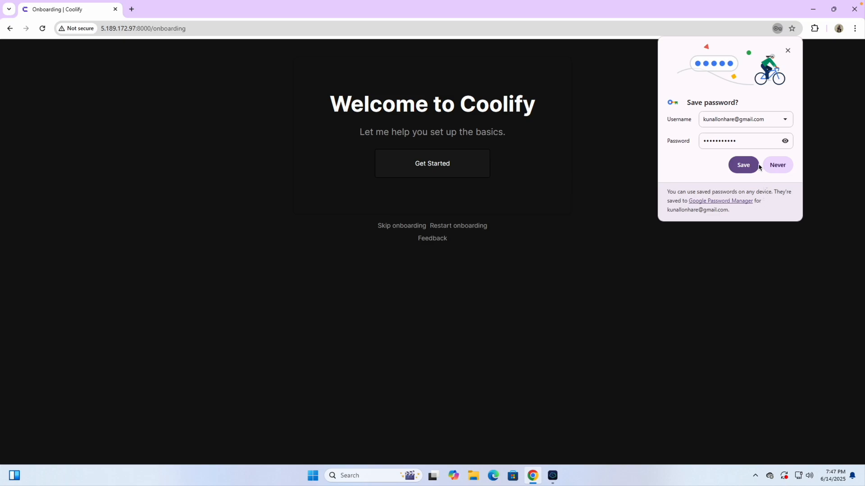
{"action": "left_click", "coordinate": [774, 165]}
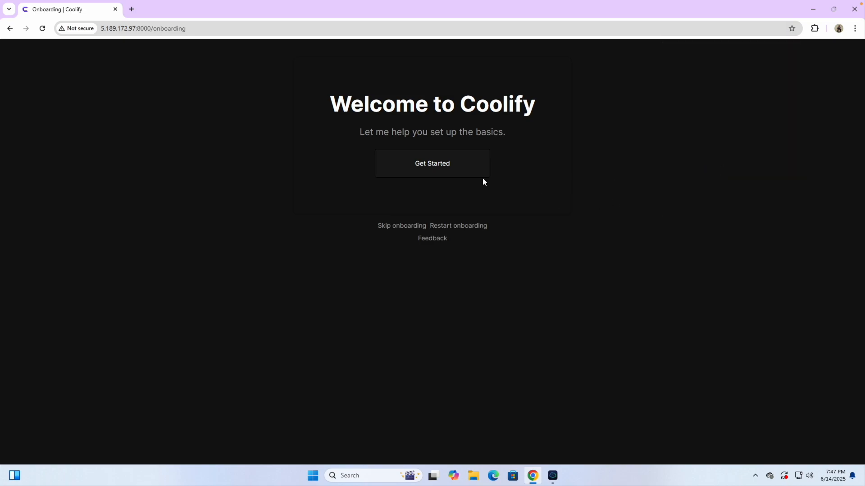
{"action": "left_click", "coordinate": [404, 169]}
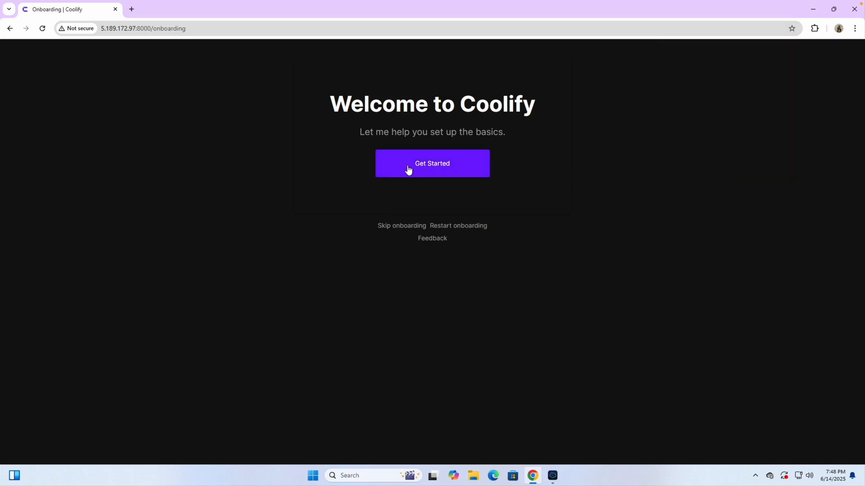
Step: Complete the onboarding with Localhost as the server and a new initial project, continuing to the new resource page
{"action": "left_click", "coordinate": [233, 202]}
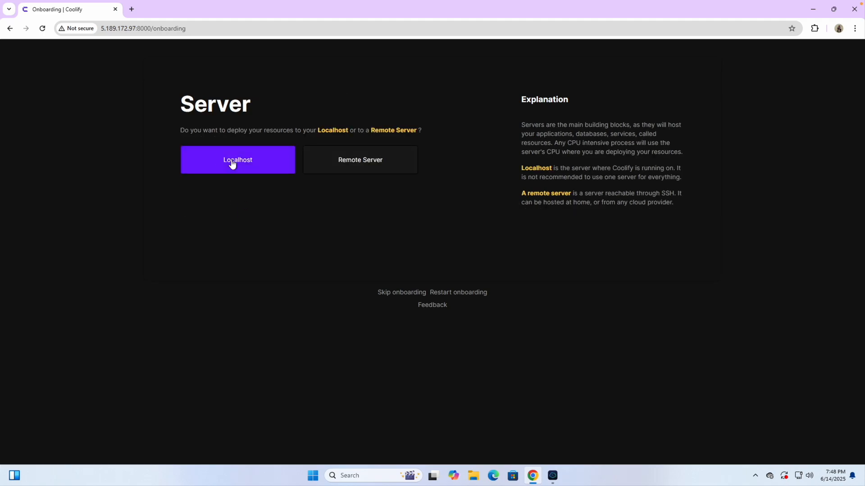
{"action": "left_click", "coordinate": [240, 163]}
{"action": "left_click", "coordinate": [225, 163]}
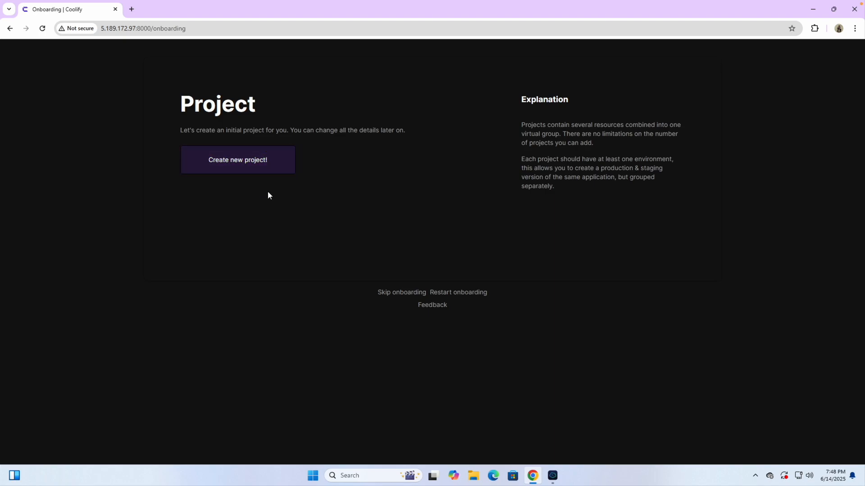
{"action": "left_click", "coordinate": [247, 169]}
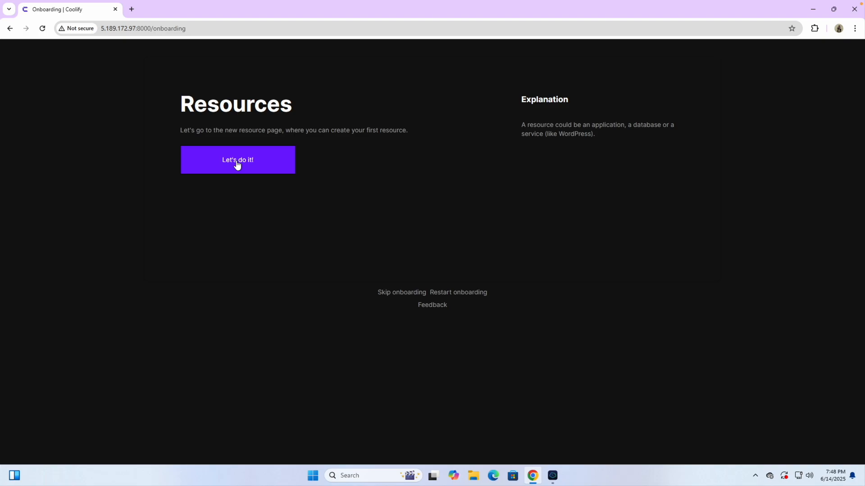
{"action": "left_click", "coordinate": [236, 160]}
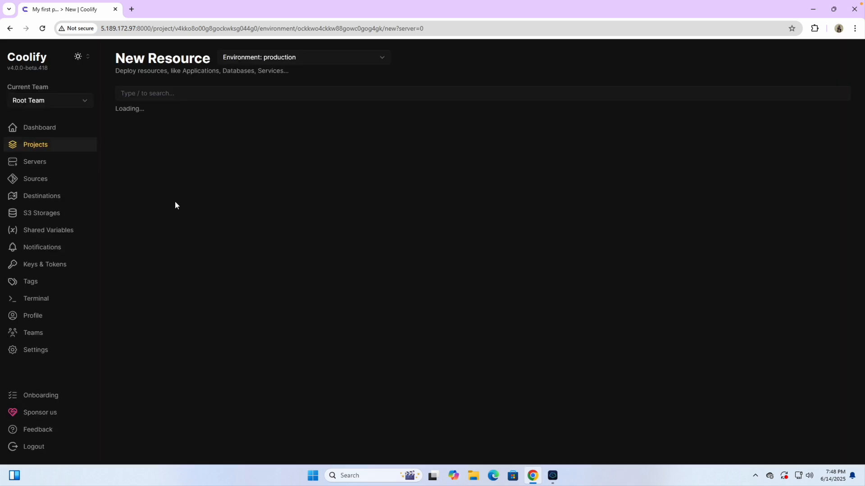
Step: Open the Projects page and dismiss the notices shown there
{"action": "left_click", "coordinate": [46, 144]}
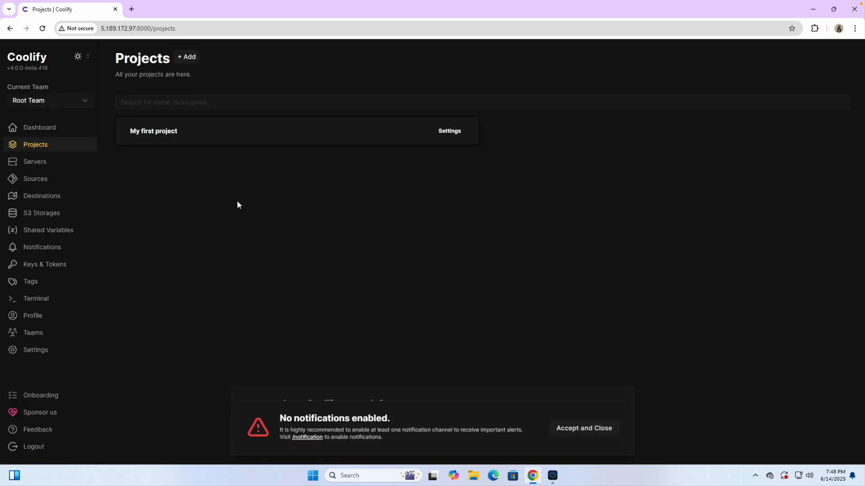
{"action": "left_click", "coordinate": [600, 434]}
{"action": "left_click", "coordinate": [587, 427]}
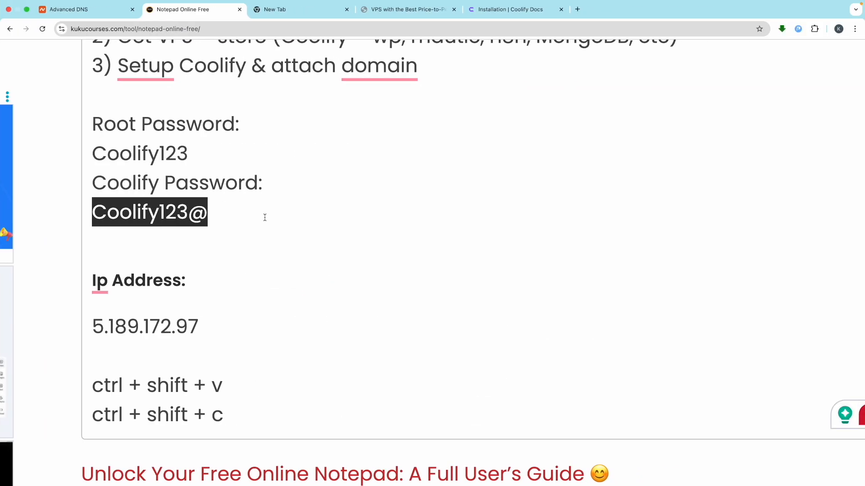
Step: Review the third plan item, "Setup Coolify & attach domain", in the Mac's online notepad
{"action": "scroll", "coordinate": [265, 218], "scroll_direction": "up", "scroll_amount": 3}
{"action": "scroll", "coordinate": [265, 217], "scroll_direction": "up", "scroll_amount": 1}
{"action": "left_click_drag", "start_coordinate": [246, 203], "coordinate": [132, 203]}
{"action": "left_click", "coordinate": [290, 204]}
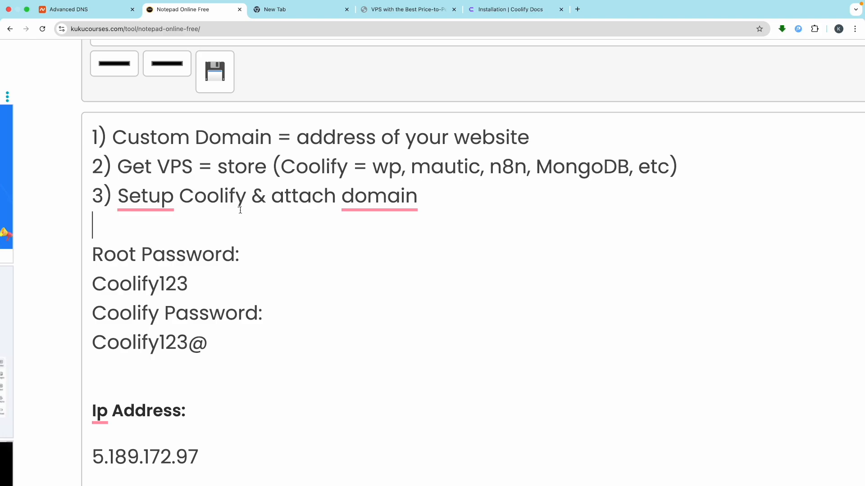
{"action": "left_click_drag", "start_coordinate": [246, 202], "coordinate": [148, 202]}
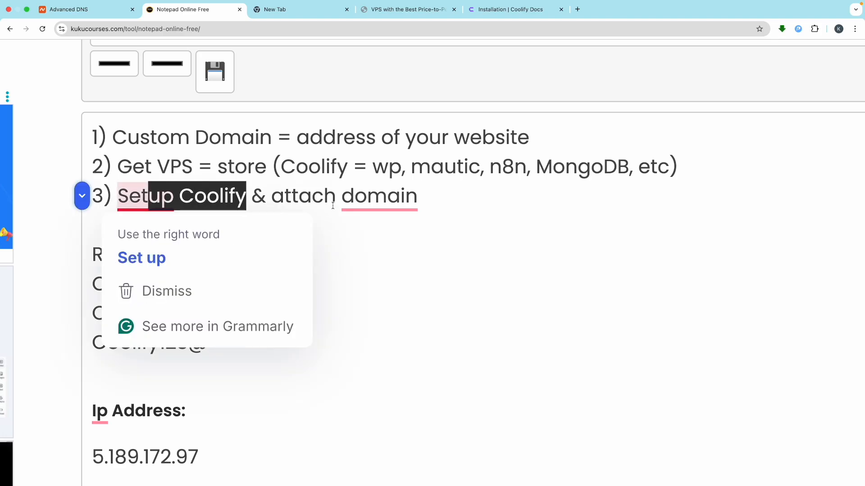
{"action": "left_click_drag", "start_coordinate": [418, 205], "coordinate": [288, 206]}
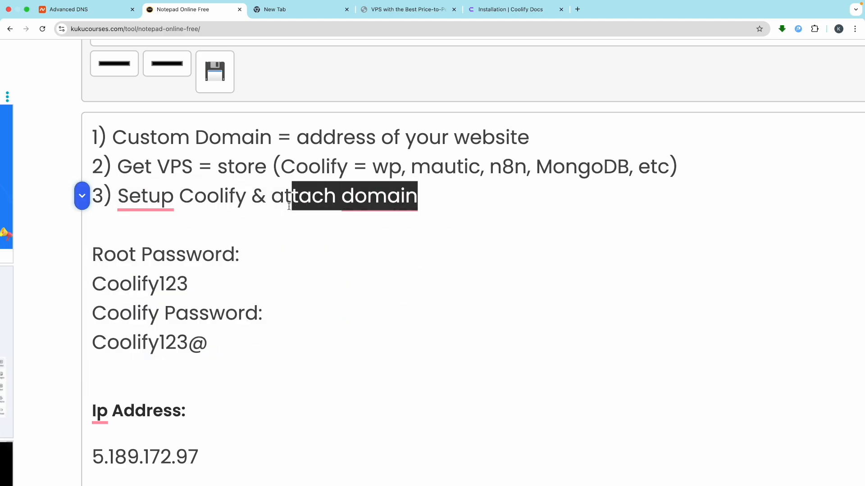
{"action": "left_click", "coordinate": [290, 205]}
Step: In Namecheap, open kukubackend.com from the domain list and go to its Advanced DNS settings
{"action": "left_click", "coordinate": [68, 9]}
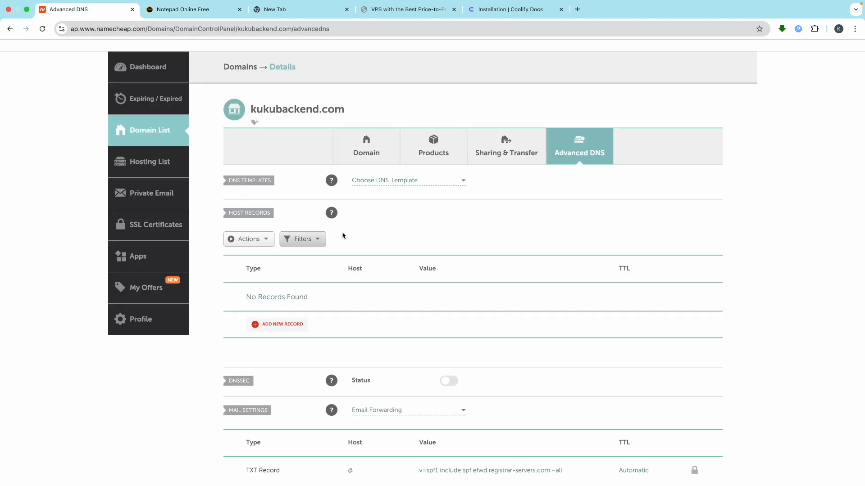
{"action": "scroll", "coordinate": [371, 198], "scroll_direction": "up", "scroll_amount": 2}
{"action": "mouse_move", "coordinate": [705, 78]}
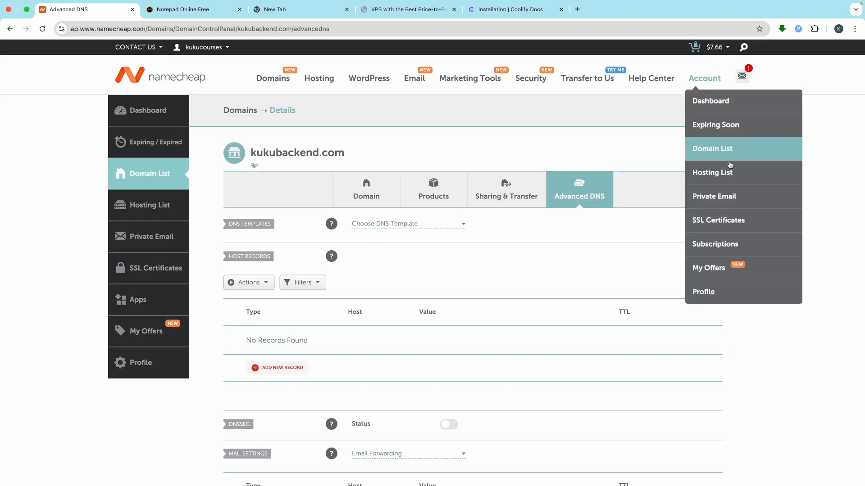
{"action": "left_click", "coordinate": [716, 150]}
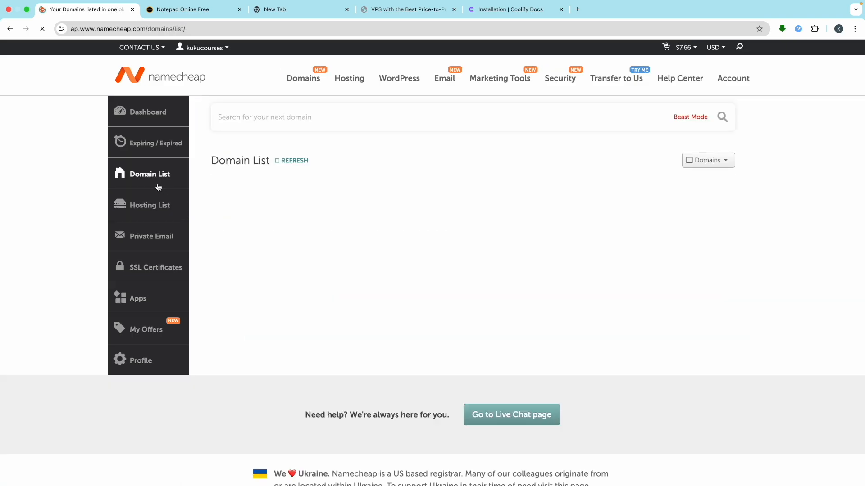
{"action": "left_click", "coordinate": [718, 246]}
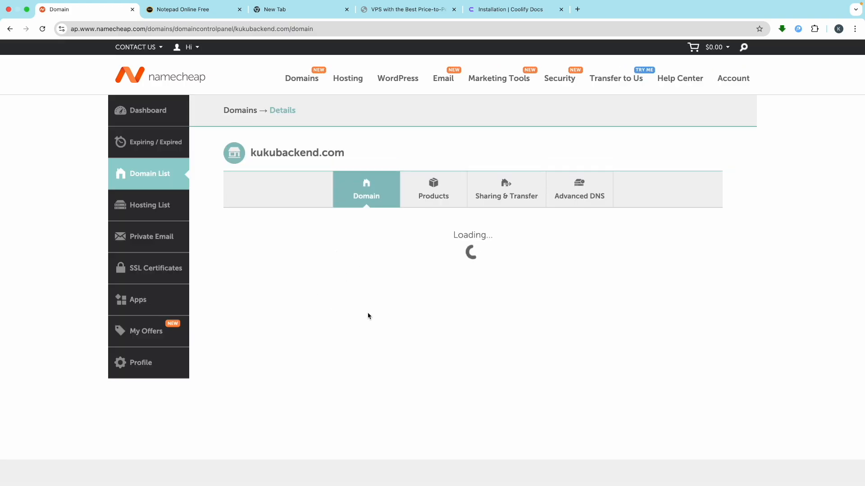
{"action": "scroll", "coordinate": [412, 325], "scroll_direction": "down", "scroll_amount": 1}
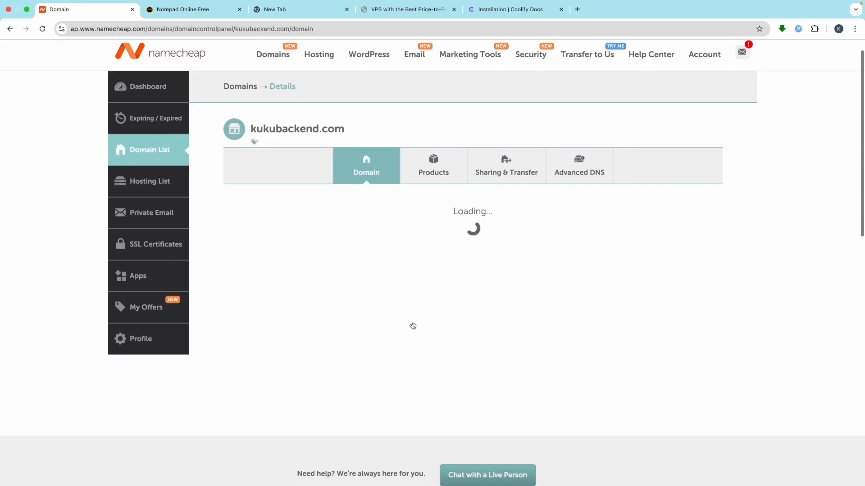
{"action": "left_click", "coordinate": [593, 160]}
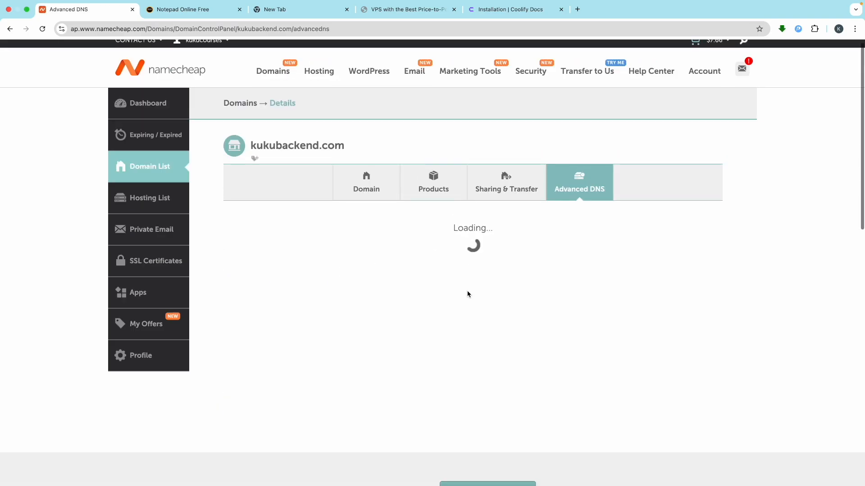
{"action": "scroll", "coordinate": [467, 293], "scroll_direction": "down", "scroll_amount": 1}
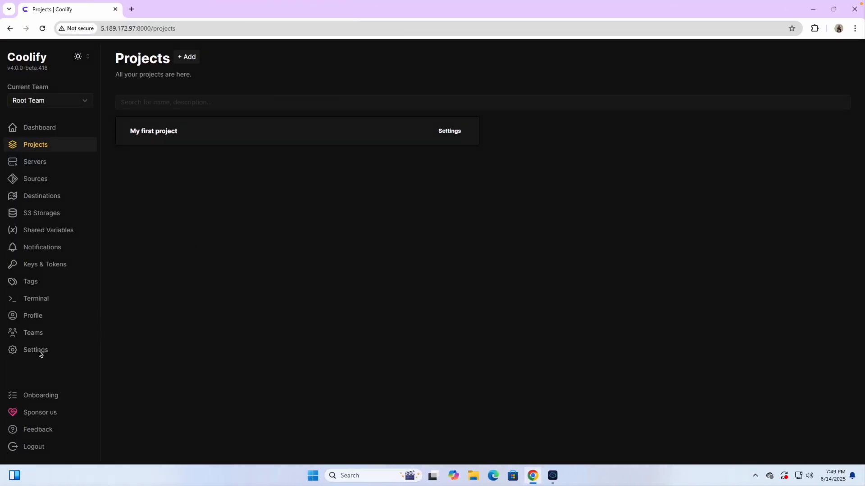
{"action": "left_click", "coordinate": [33, 351]}
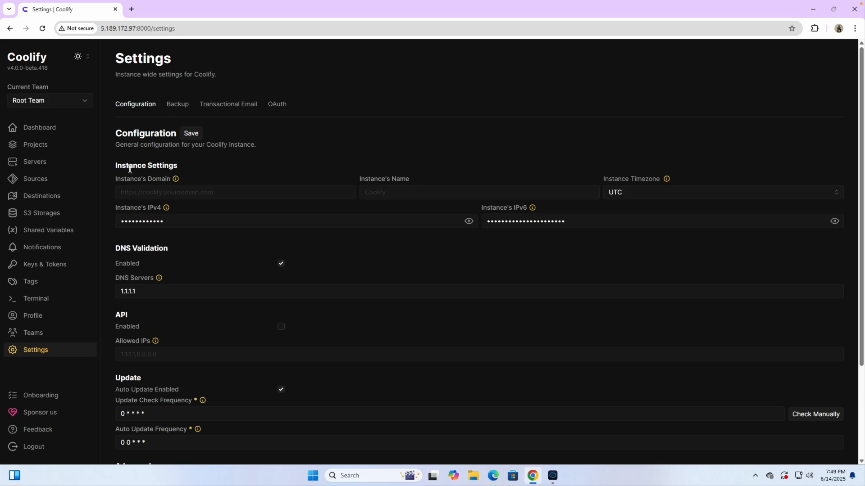
{"action": "scroll", "coordinate": [150, 193], "scroll_direction": "up", "scroll_amount": 5}
{"action": "left_click", "coordinate": [149, 192]}
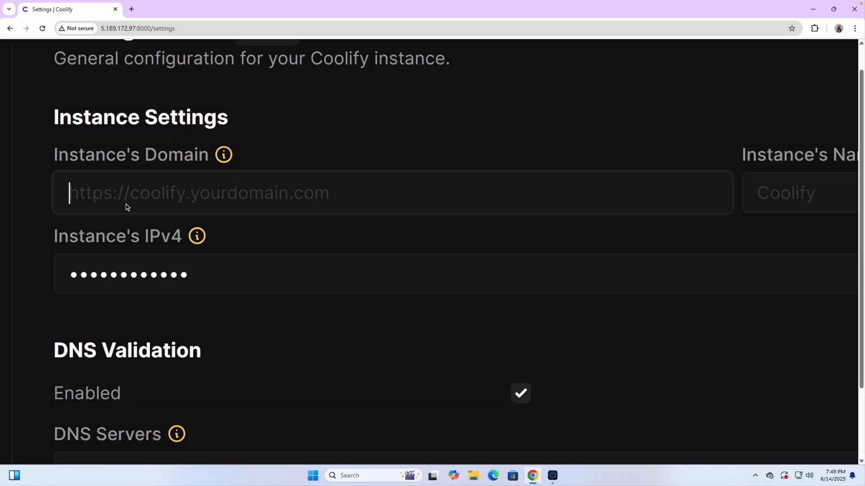
{"action": "left_click", "coordinate": [110, 201]}
{"action": "type", "text": "http"}
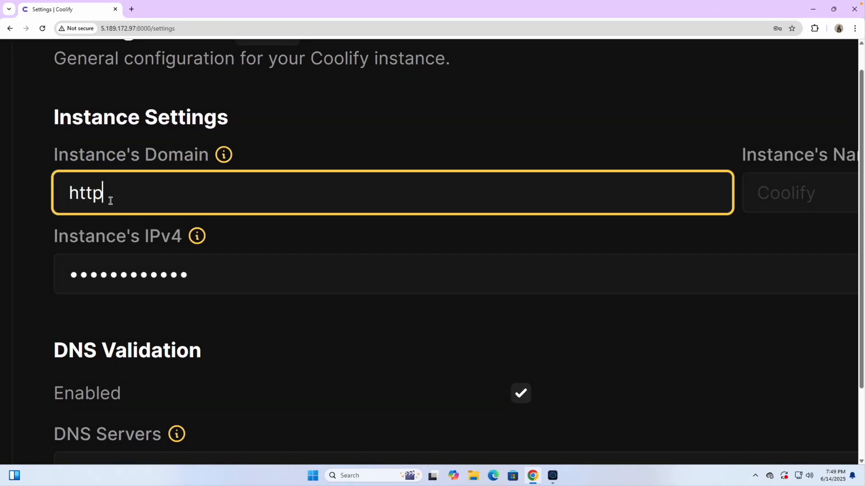
{"action": "type", "text": "s://"}
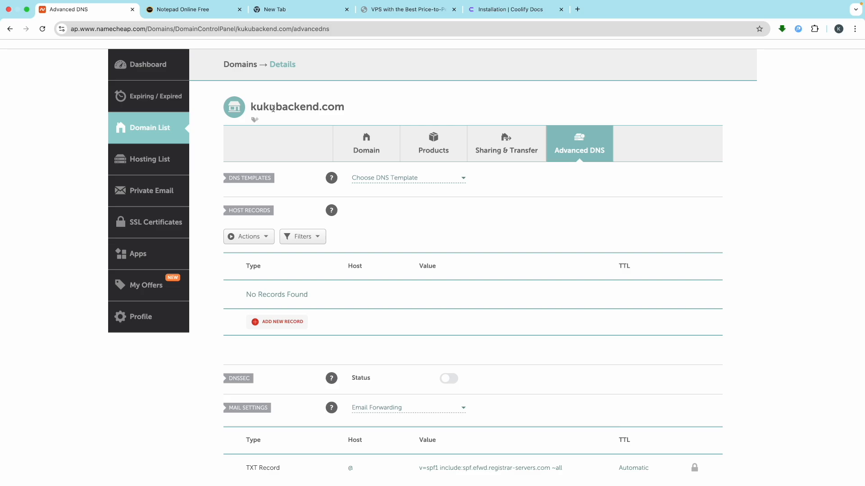
{"action": "double_click", "coordinate": [273, 108]}
{"action": "triple_click", "coordinate": [272, 109]}
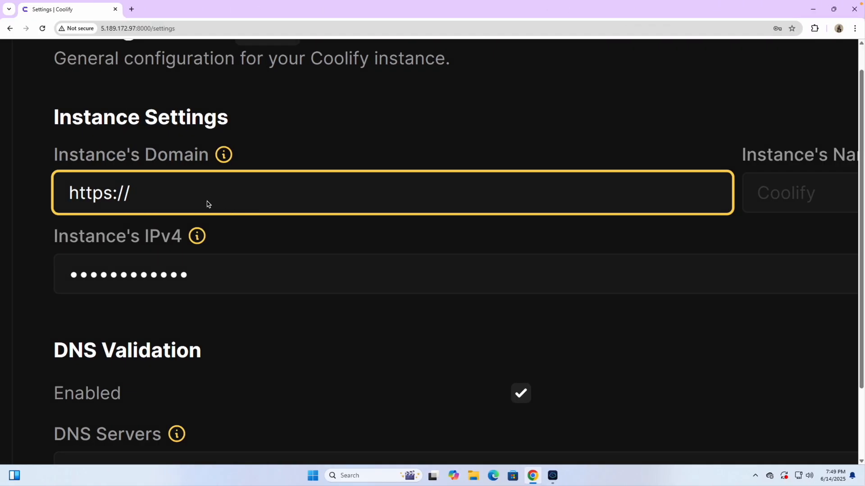
{"action": "type", "text": "kukubackend.com"}
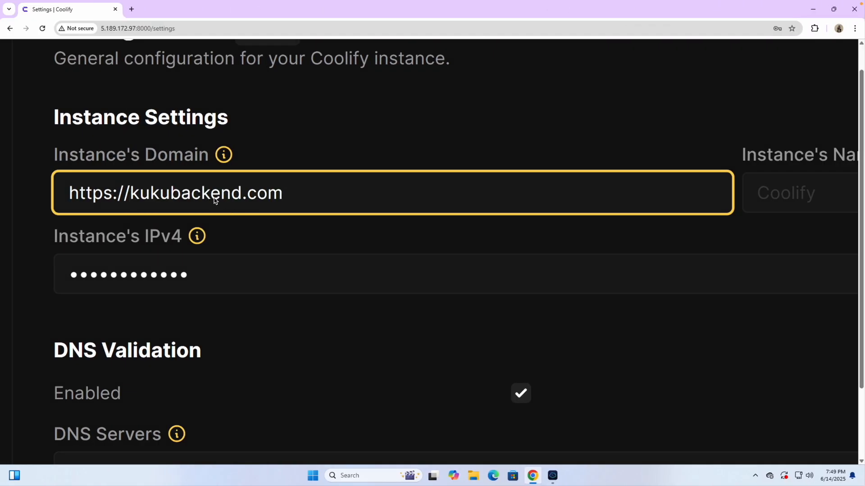
{"action": "key", "text": "BackSpace"}
{"action": "left_click", "coordinate": [131, 193]}
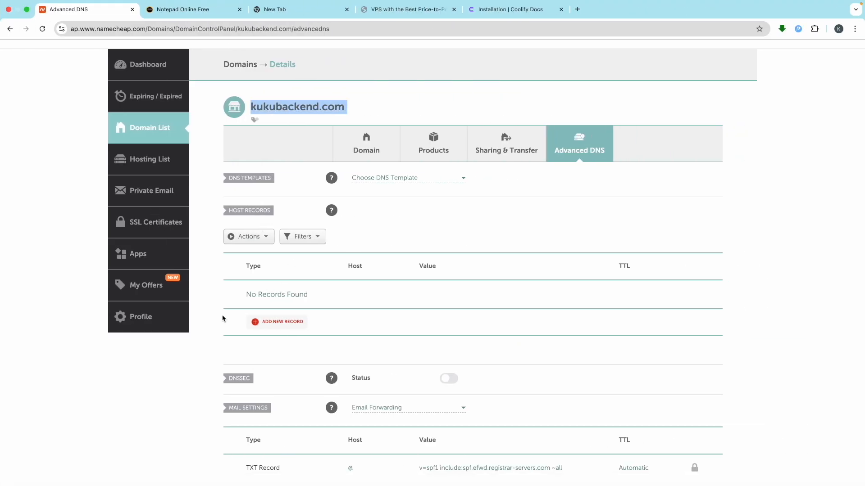
Step: In Namecheap's Advanced DNS host records for kukubackend.com, add a new A Record with the host coolify
{"action": "left_click", "coordinate": [277, 322]}
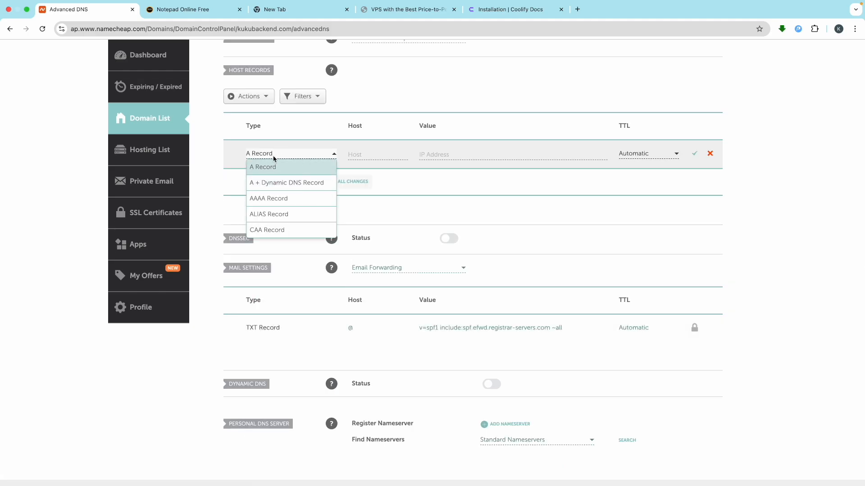
{"action": "left_click", "coordinate": [271, 168]}
{"action": "left_click", "coordinate": [371, 152]}
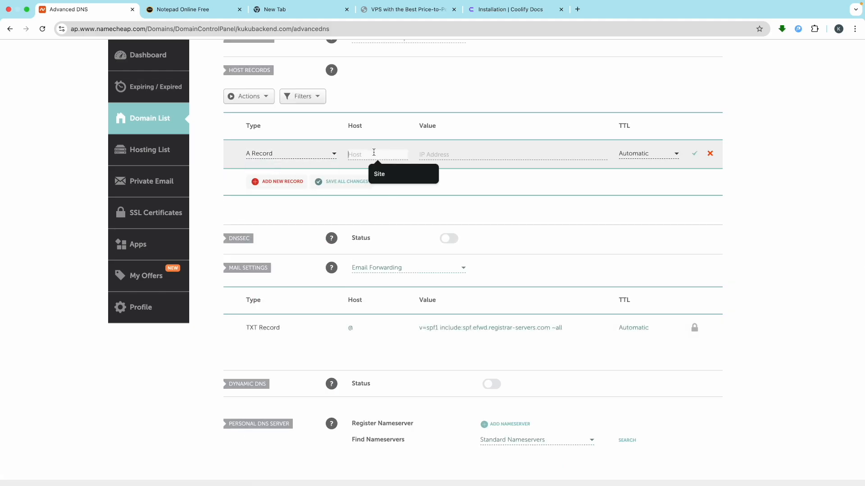
{"action": "scroll", "coordinate": [375, 155], "scroll_direction": "up", "scroll_amount": 5}
{"action": "type", "text": "cool"}
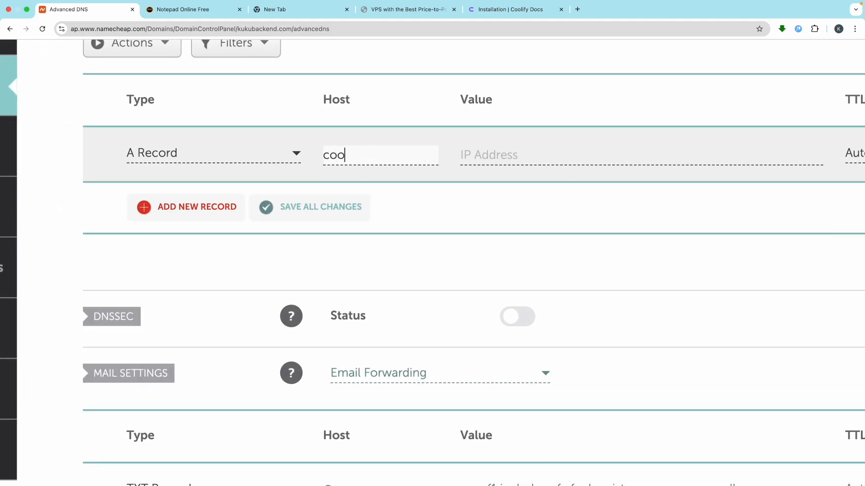
{"action": "type", "text": "ify"}
Step: Set the coolify record's value to the server IP 5.189.172.97, copied from the online notepad, and save the record
{"action": "left_click", "coordinate": [523, 152]}
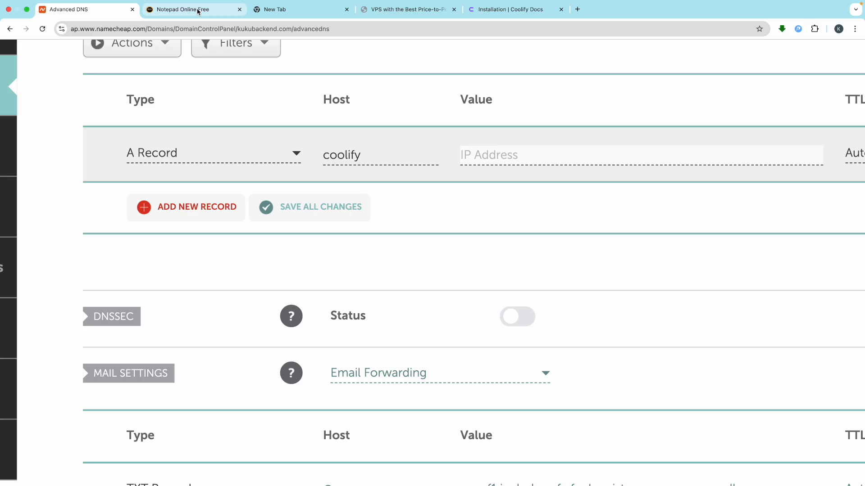
{"action": "left_click", "coordinate": [196, 10]}
{"action": "scroll", "coordinate": [194, 356], "scroll_direction": "down", "scroll_amount": 3}
{"action": "left_click_drag", "start_coordinate": [199, 336], "coordinate": [89, 336]}
{"action": "key", "text": "ctrl+c"}
{"action": "left_click", "coordinate": [69, 5]}
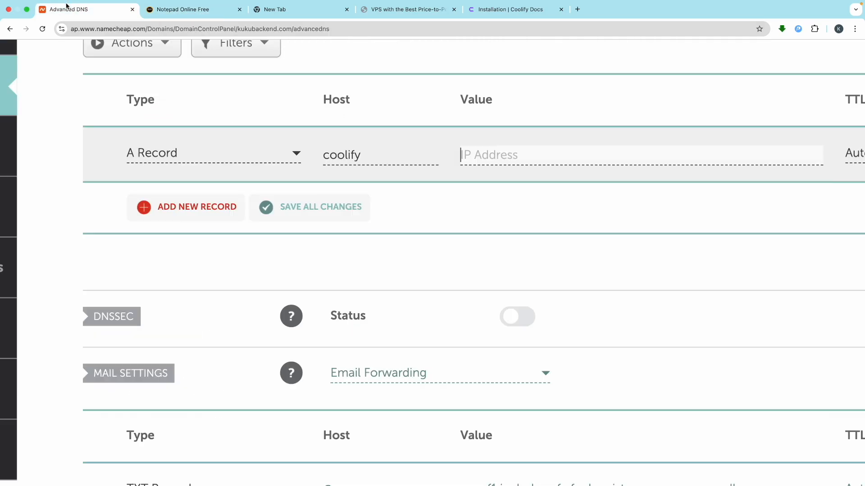
{"action": "key", "text": "ctrl+v"}
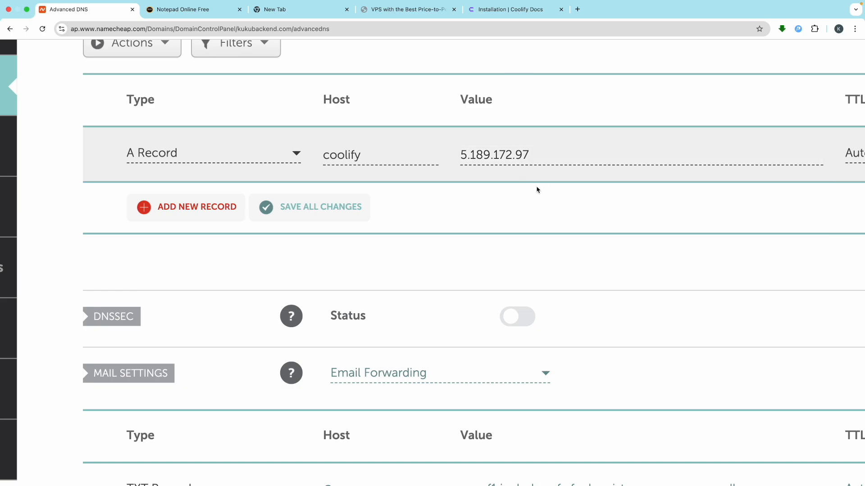
{"action": "scroll", "coordinate": [536, 189], "scroll_direction": "right", "scroll_amount": 3}
{"action": "scroll", "coordinate": [840, 159], "scroll_direction": "right", "scroll_amount": 3}
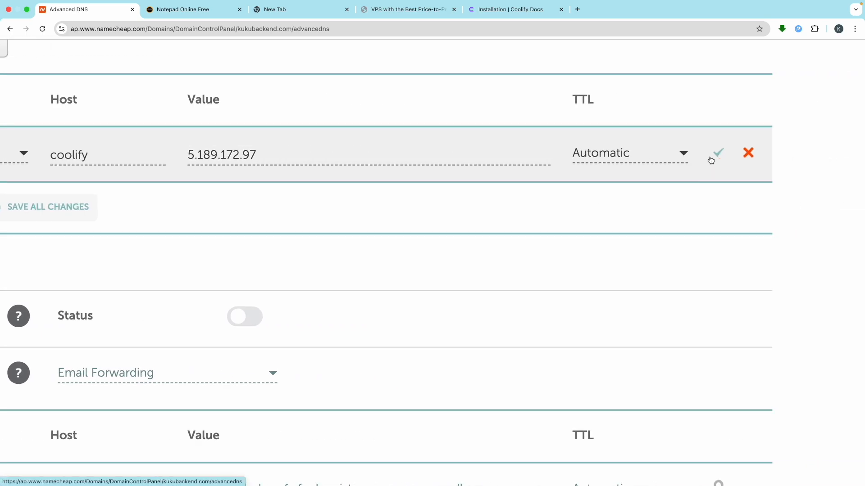
{"action": "left_click", "coordinate": [718, 154]}
{"action": "scroll", "coordinate": [479, 249], "scroll_direction": "down", "scroll_amount": 5}
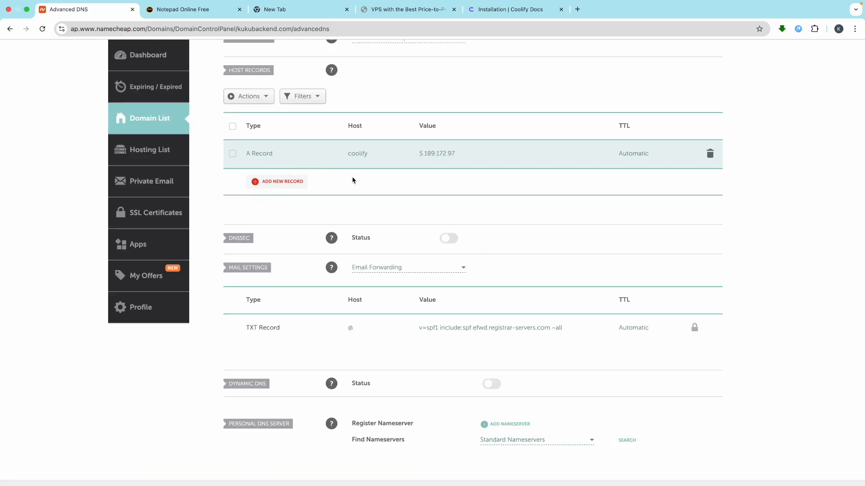
{"action": "scroll", "coordinate": [299, 154], "scroll_direction": "up", "scroll_amount": 5}
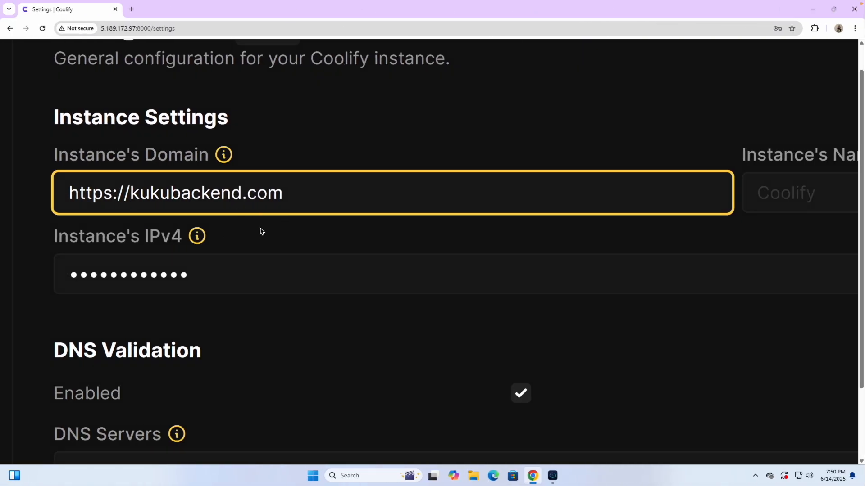
{"action": "type", "text": "coo"}
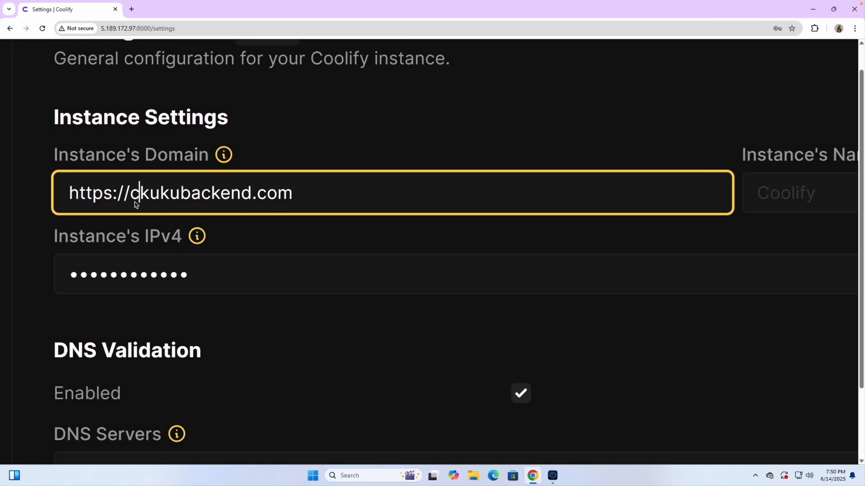
{"action": "type", "text": "lify"}
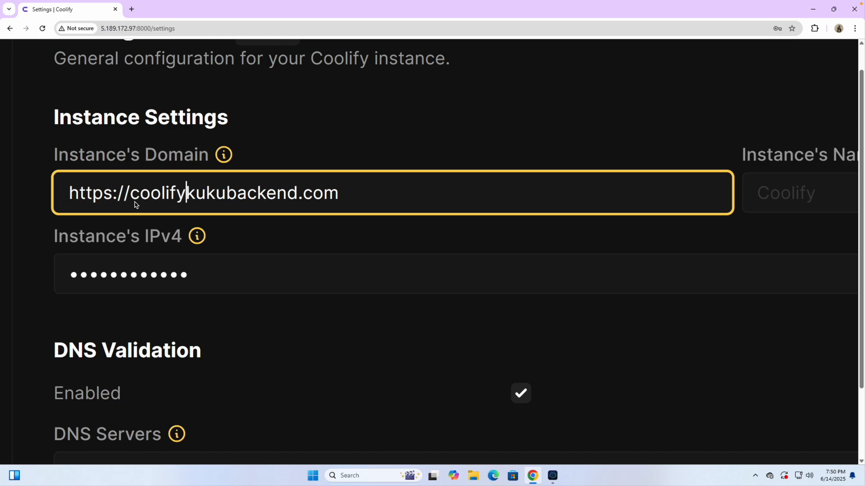
{"action": "type", "text": "."}
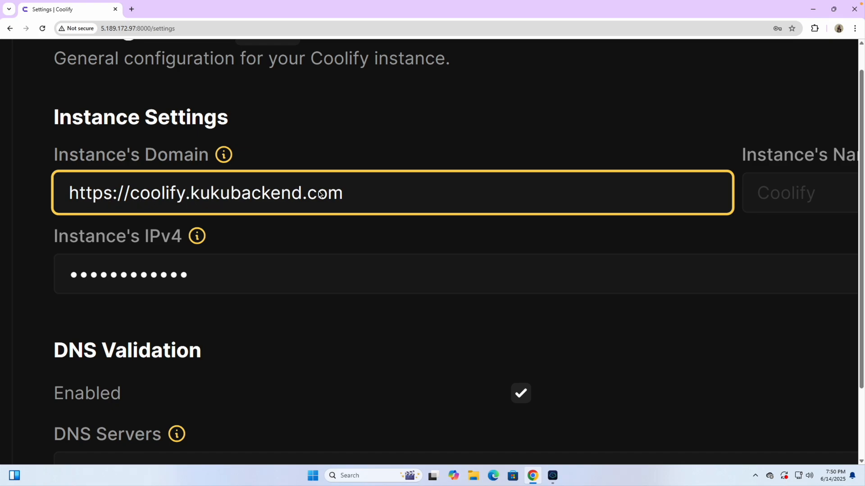
{"action": "scroll", "coordinate": [386, 158], "scroll_direction": "down", "scroll_amount": 5}
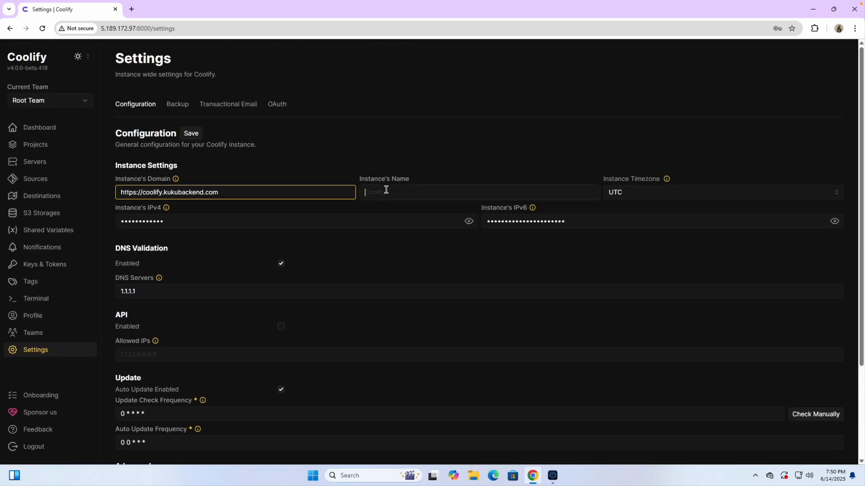
Step: Set the instance's name to Coolify and save the instance configuration
{"action": "scroll", "coordinate": [386, 190], "scroll_direction": "up", "scroll_amount": 5}
{"action": "type", "text": "Coolify"}
{"action": "scroll", "coordinate": [350, 122], "scroll_direction": "down", "scroll_amount": 5}
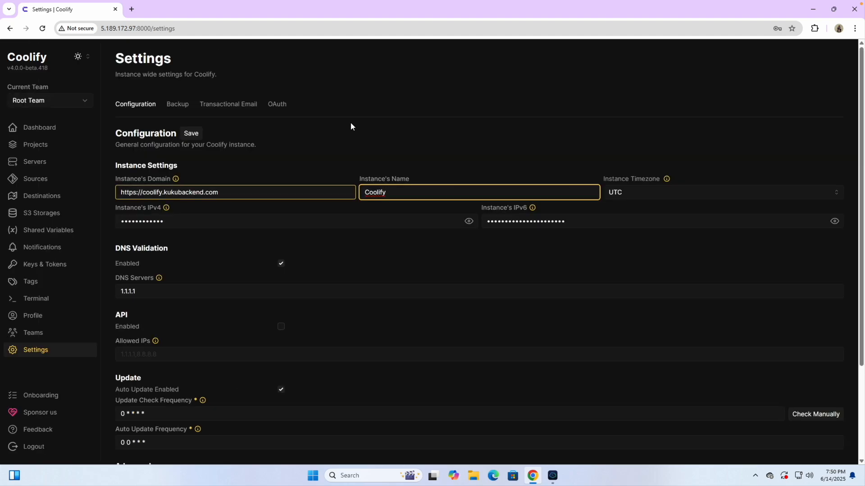
{"action": "left_click", "coordinate": [192, 134]}
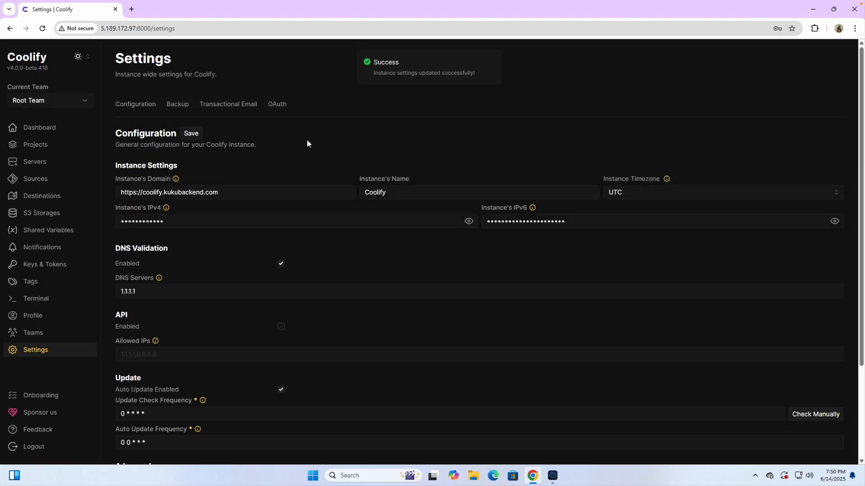
{"action": "left_click", "coordinate": [629, 191]}
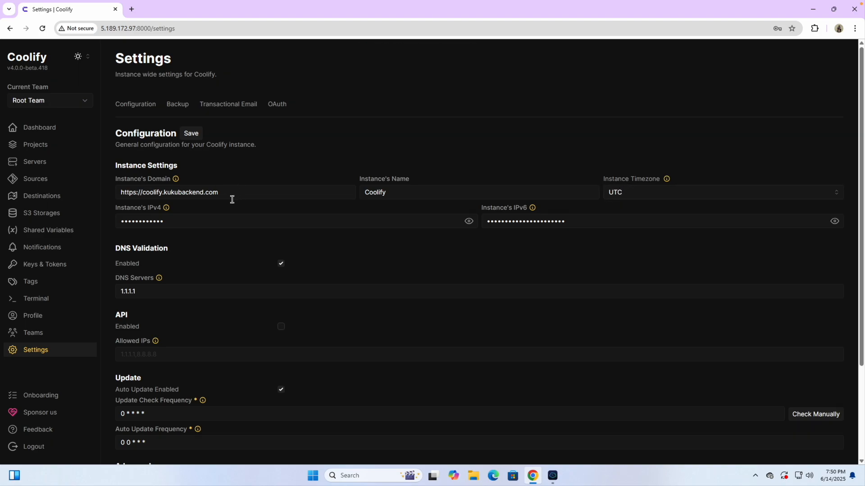
{"action": "key", "text": "ctrl+a"}
{"action": "key", "text": "ctrl+c"}
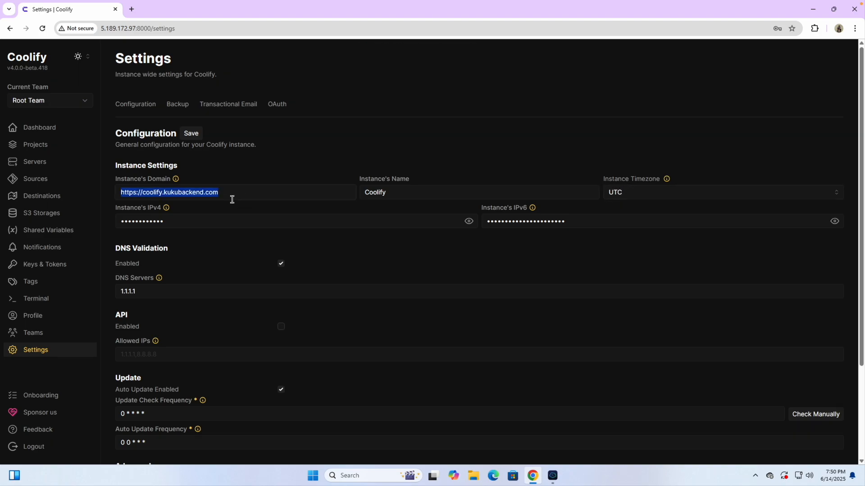
{"action": "left_click", "coordinate": [131, 9]}
{"action": "key", "text": "ctrl+v"}
{"action": "key", "text": "Return"}
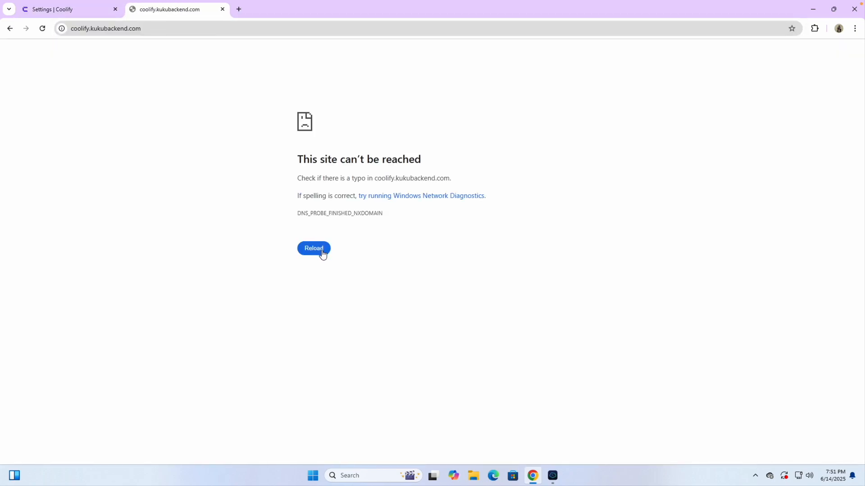
{"action": "left_click", "coordinate": [322, 254]}
{"action": "left_click", "coordinate": [318, 249]}
{"action": "left_click", "coordinate": [83, 13]}
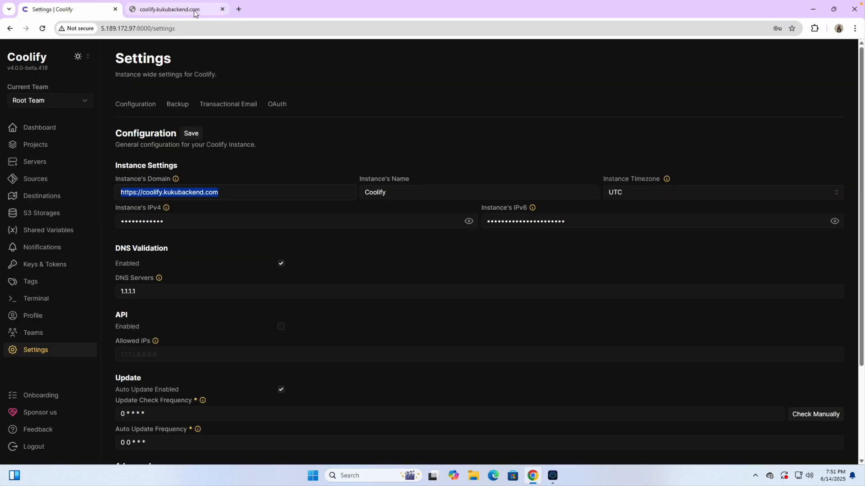
{"action": "left_click", "coordinate": [223, 9]}
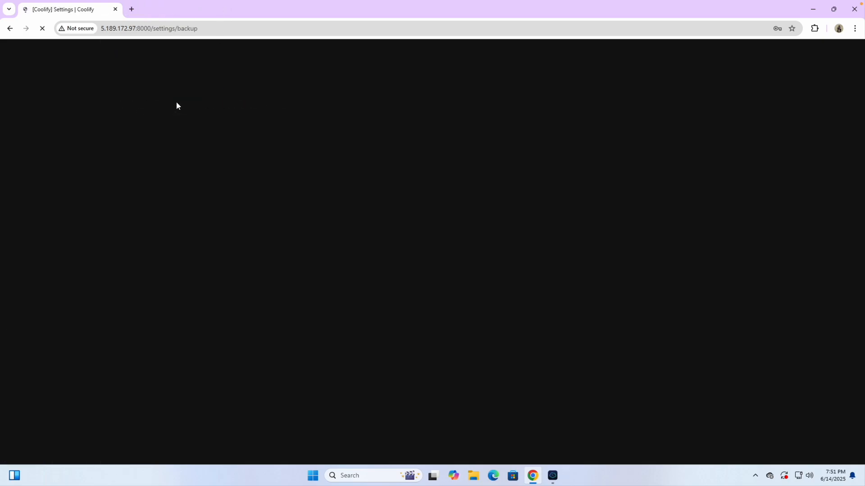
Step: Review Coolify's Backup, Transactional Email and OAuth settings, and return to the Configuration page
{"action": "left_click", "coordinate": [227, 105]}
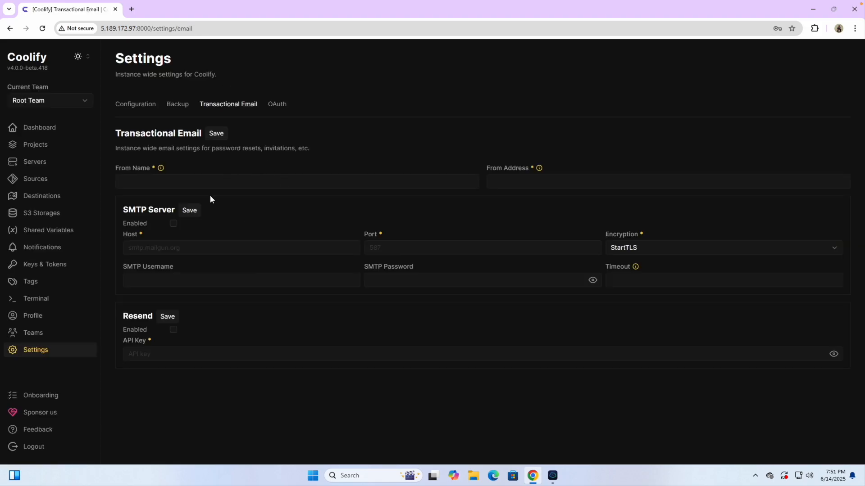
{"action": "left_click", "coordinate": [277, 104]}
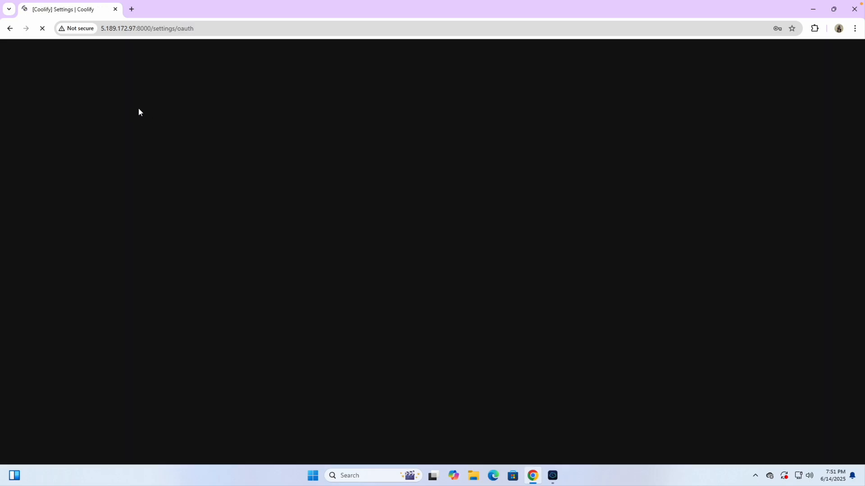
{"action": "left_click", "coordinate": [140, 111]}
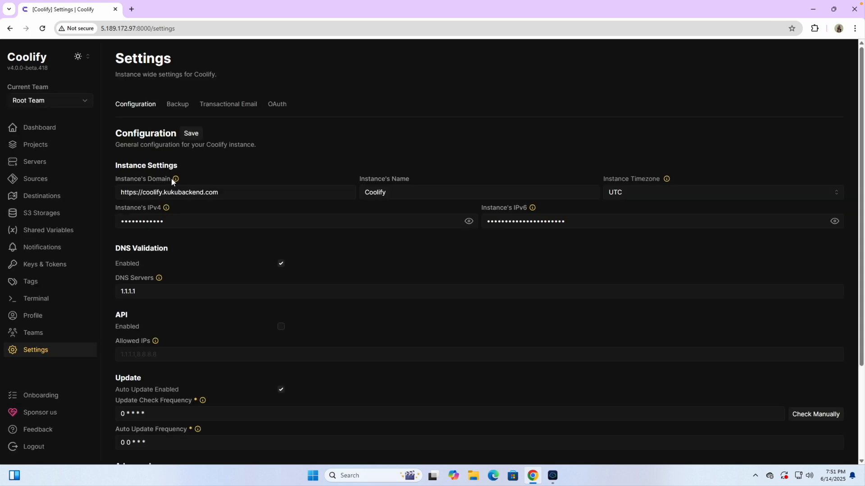
Step: Test the copied instance domain again in a separate tab, close that tab, and go to the Coolify Dashboard
{"action": "triple_click", "coordinate": [235, 194]}
{"action": "key", "text": "ctrl+c"}
{"action": "left_click", "coordinate": [131, 10]}
{"action": "key", "text": "ctrl+v"}
{"action": "key", "text": "Return"}
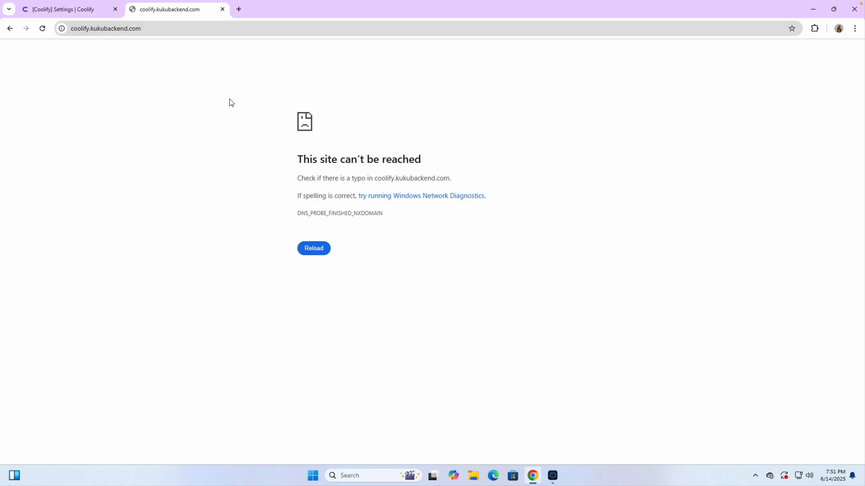
{"action": "left_click", "coordinate": [223, 9]}
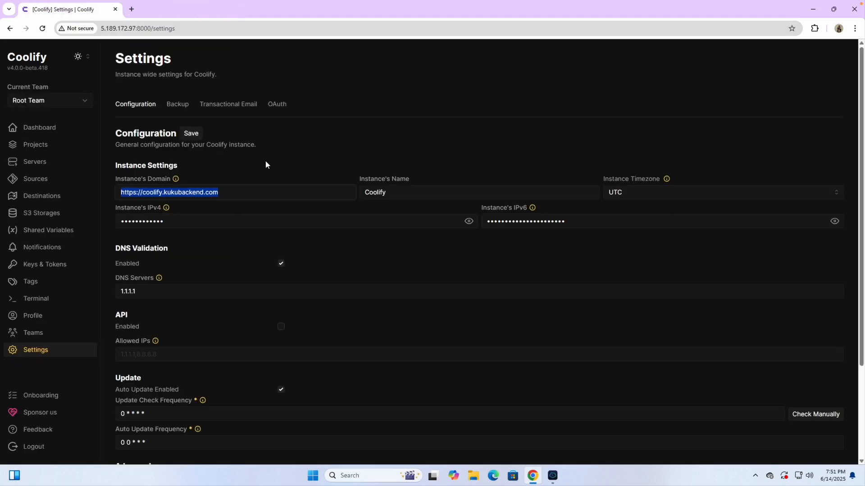
{"action": "left_click", "coordinate": [240, 160]}
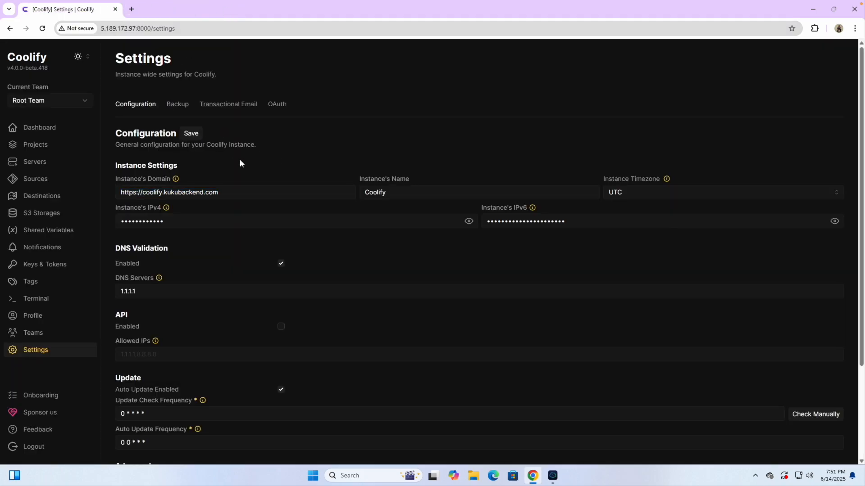
{"action": "left_click", "coordinate": [68, 134]}
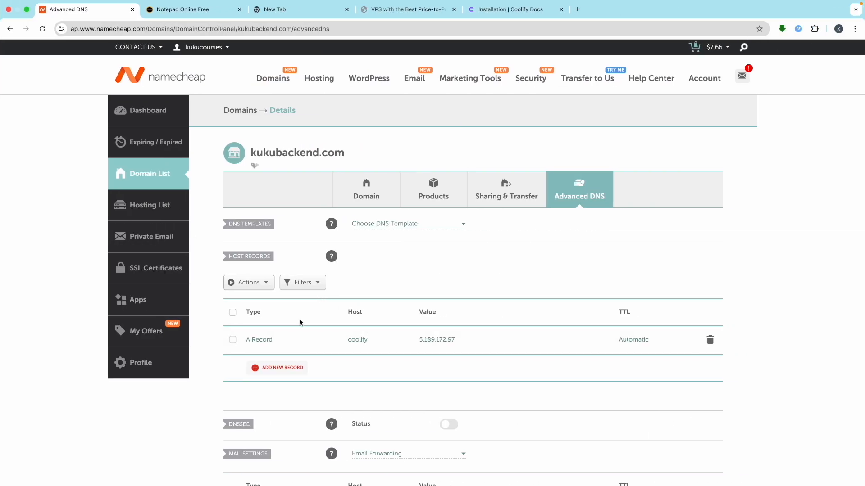
Step: In Namecheap, add and save a second A Record for kukubackend.com with host @ and value 5.189.172.97
{"action": "left_click", "coordinate": [277, 367]}
{"action": "scroll", "coordinate": [270, 368], "scroll_direction": "down", "scroll_amount": 4}
{"action": "left_click", "coordinate": [269, 196]}
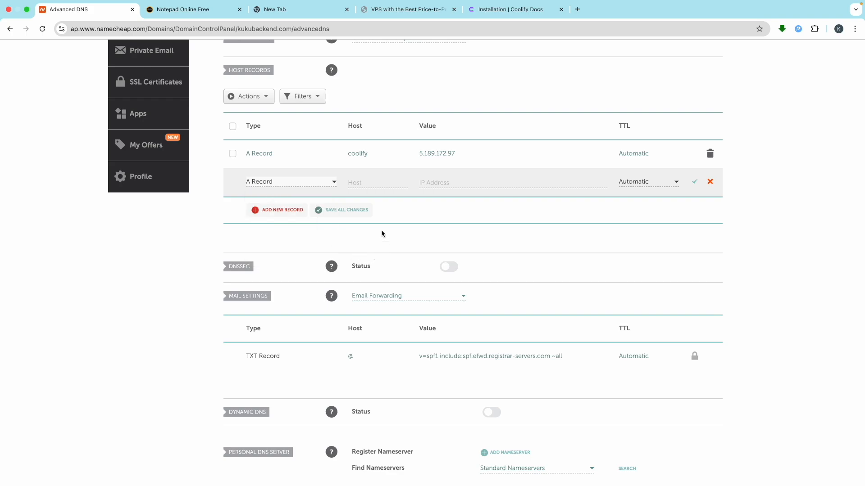
{"action": "left_click", "coordinate": [368, 184]}
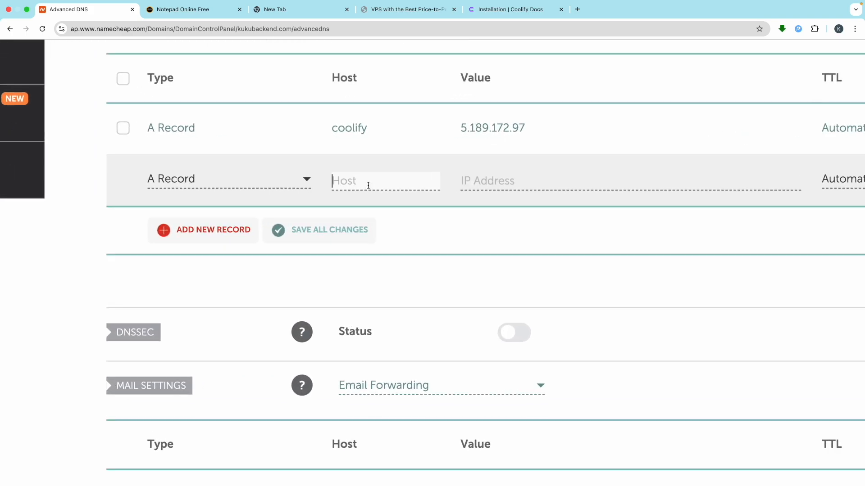
{"action": "type", "text": "@"}
{"action": "left_click", "coordinate": [509, 188]}
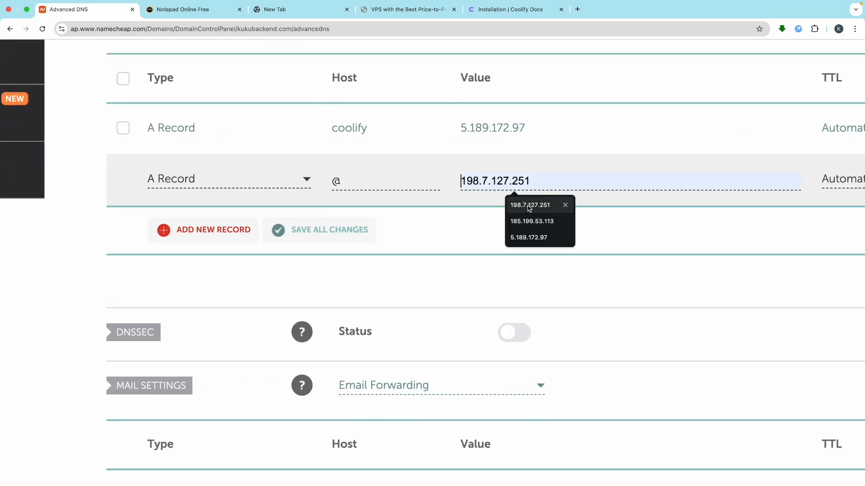
{"action": "left_click", "coordinate": [553, 230]}
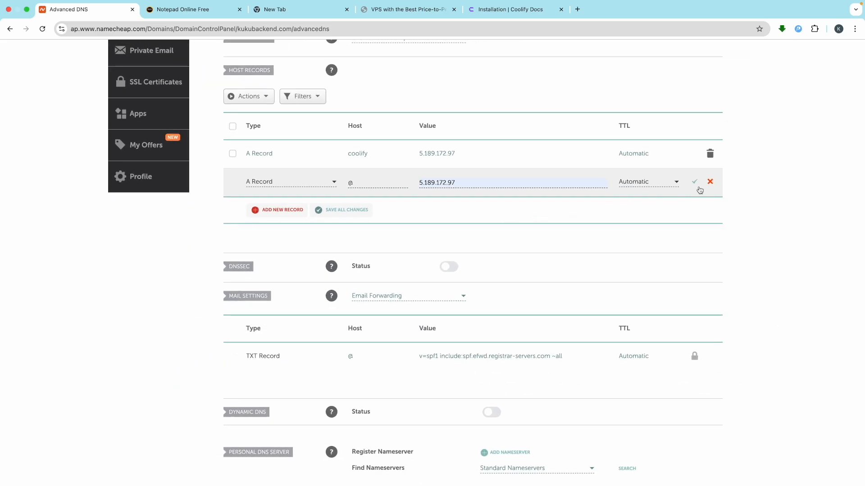
{"action": "left_click", "coordinate": [692, 184]}
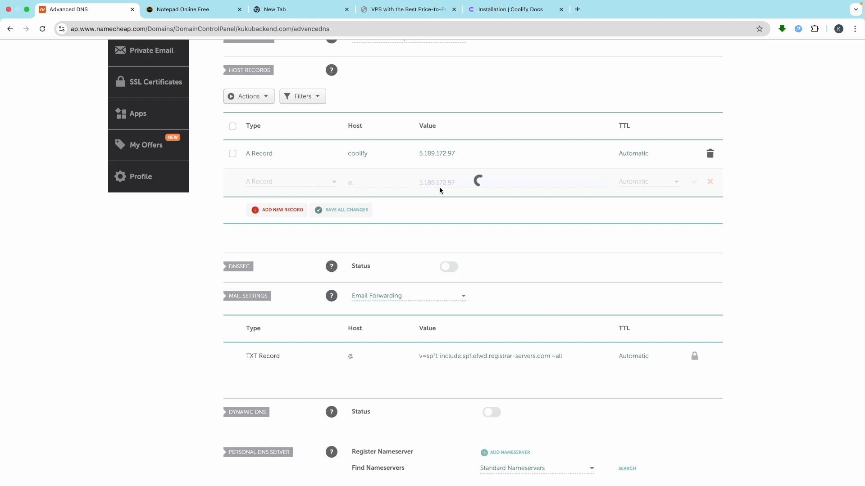
{"action": "scroll", "coordinate": [440, 190], "scroll_direction": "up", "scroll_amount": 3}
{"action": "scroll", "coordinate": [440, 190], "scroll_direction": "down", "scroll_amount": 5}
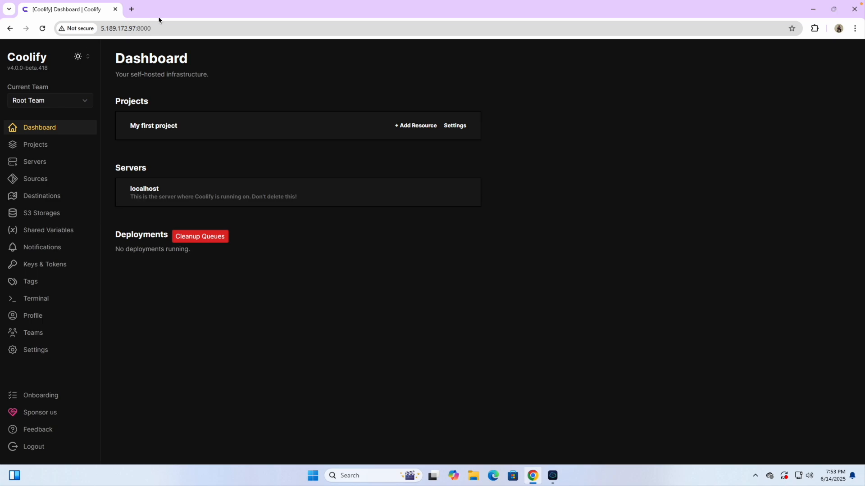
Step: In the server's browser, open coolify.kukubackend.com in a new tab and reload it to reach the Coolify login page
{"action": "left_click", "coordinate": [131, 9]}
{"action": "key", "text": "ctrl+v"}
{"action": "key", "text": "Return"}
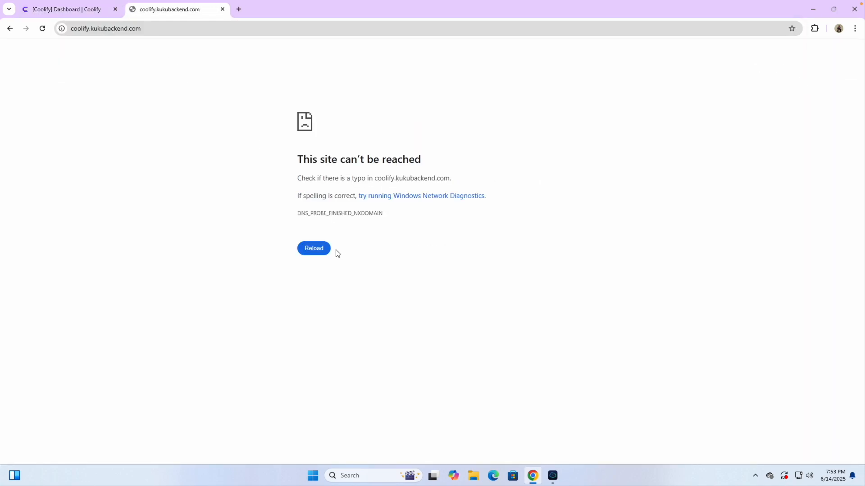
{"action": "left_click", "coordinate": [309, 250]}
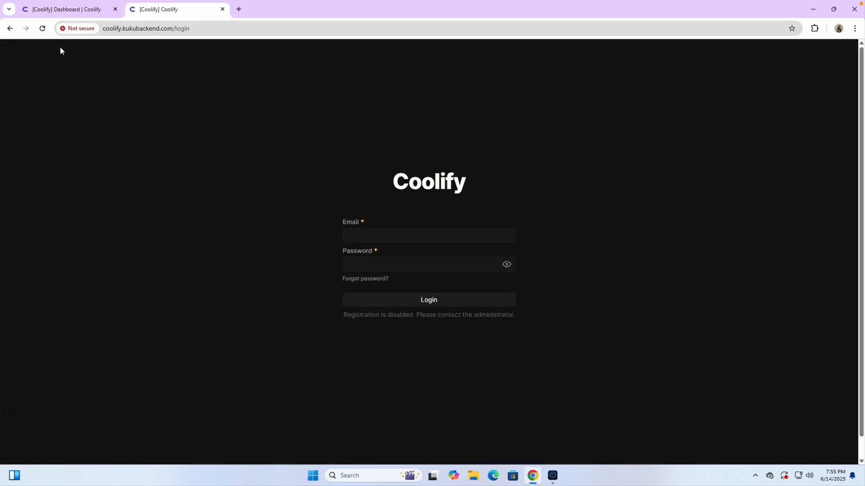
Step: Log in to Coolify with the account email and the Coolify password copied from the online notepad
{"action": "left_click", "coordinate": [43, 28]}
{"action": "left_click", "coordinate": [355, 231]}
{"action": "left_click", "coordinate": [417, 258]}
{"action": "left_click", "coordinate": [394, 270]}
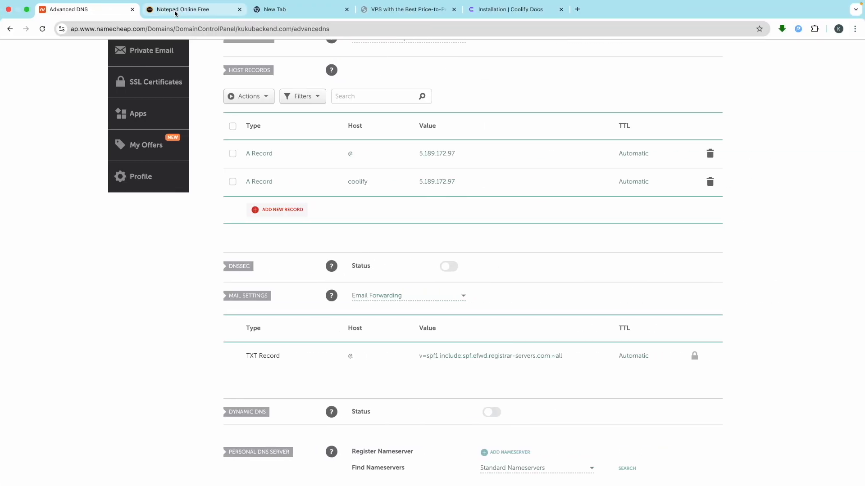
{"action": "left_click", "coordinate": [176, 14]}
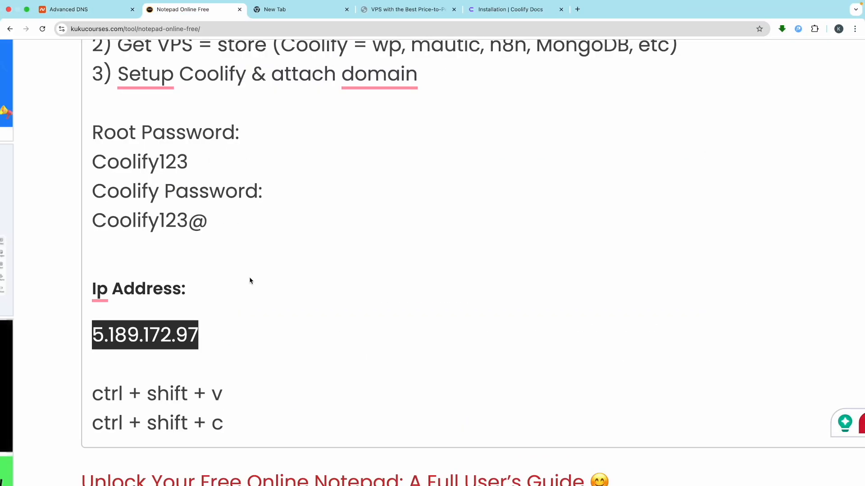
{"action": "left_click_drag", "start_coordinate": [214, 224], "coordinate": [96, 224]}
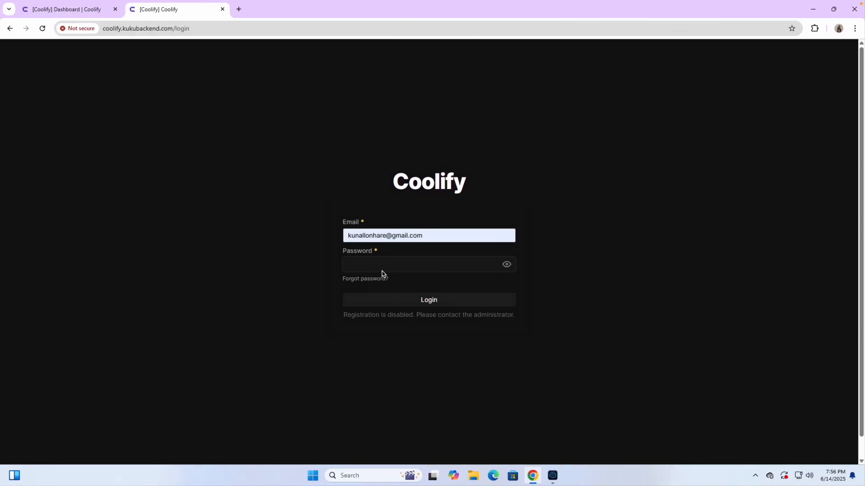
{"action": "left_click", "coordinate": [382, 272]}
{"action": "key", "text": "ctrl+v"}
{"action": "left_click", "coordinate": [408, 301]}
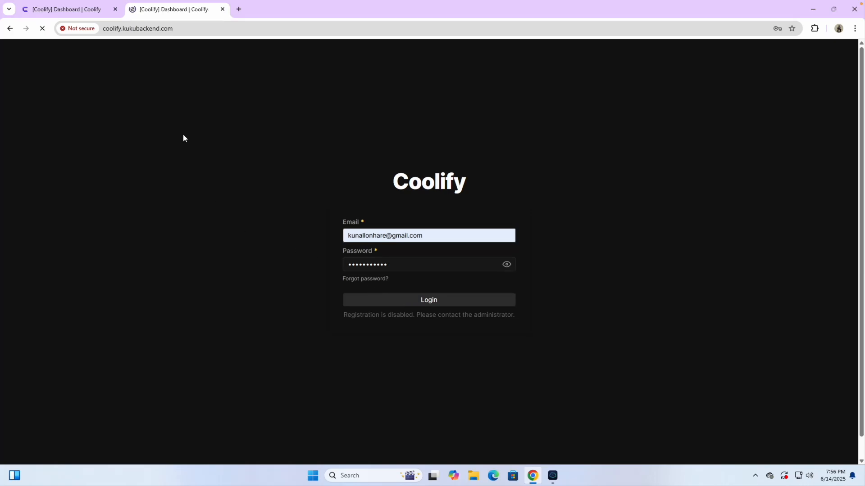
Step: Save the Coolify login in the browser's password manager and close the older Coolify dashboard tab
{"action": "double_click", "coordinate": [160, 32]}
{"action": "triple_click", "coordinate": [159, 32]}
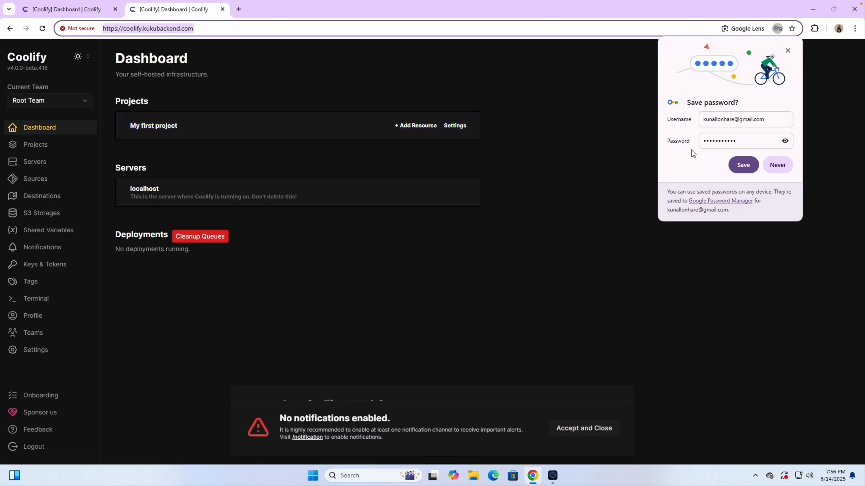
{"action": "left_click", "coordinate": [744, 165]}
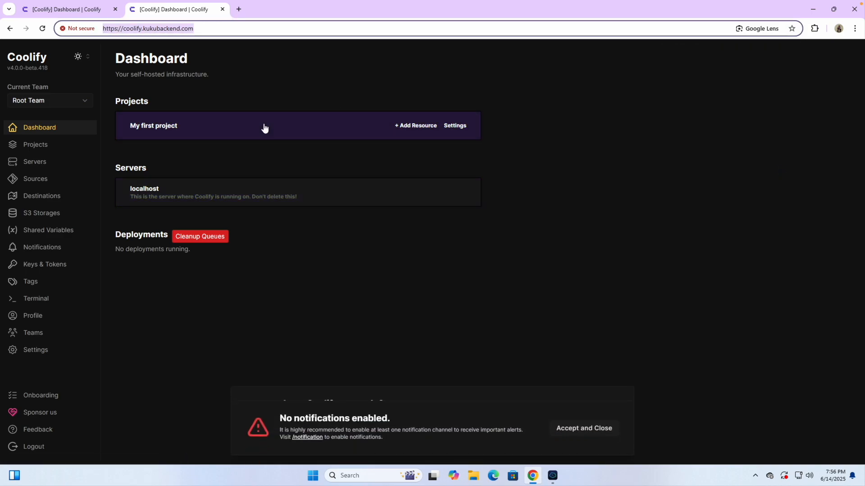
{"action": "left_click", "coordinate": [163, 77]}
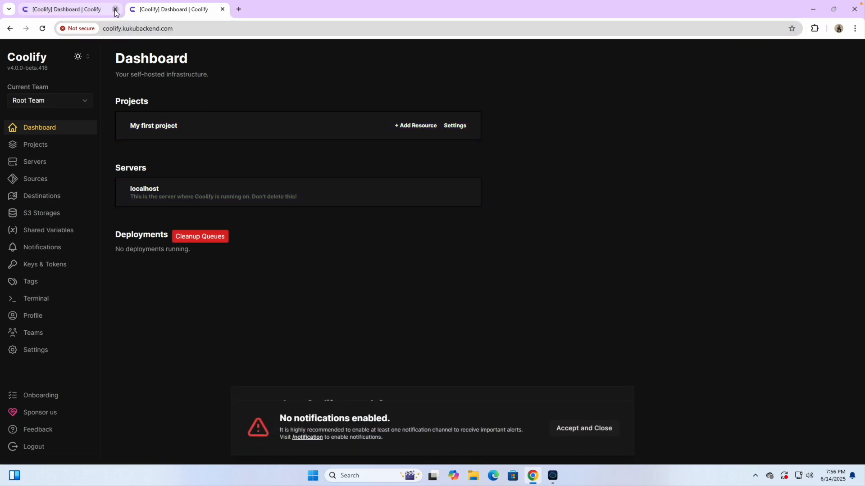
{"action": "key", "text": "ctrl+w"}
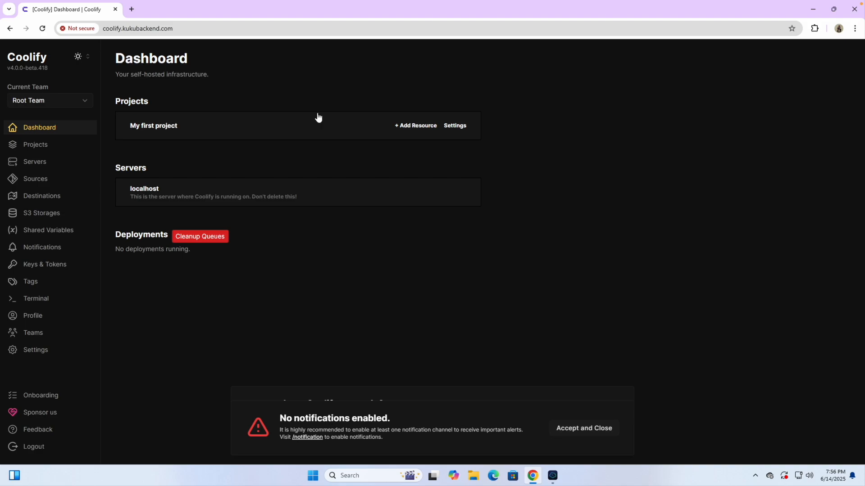
Step: Dismiss the notification warning and the donation popup, and open Coolify's Projects page
{"action": "left_click", "coordinate": [579, 428]}
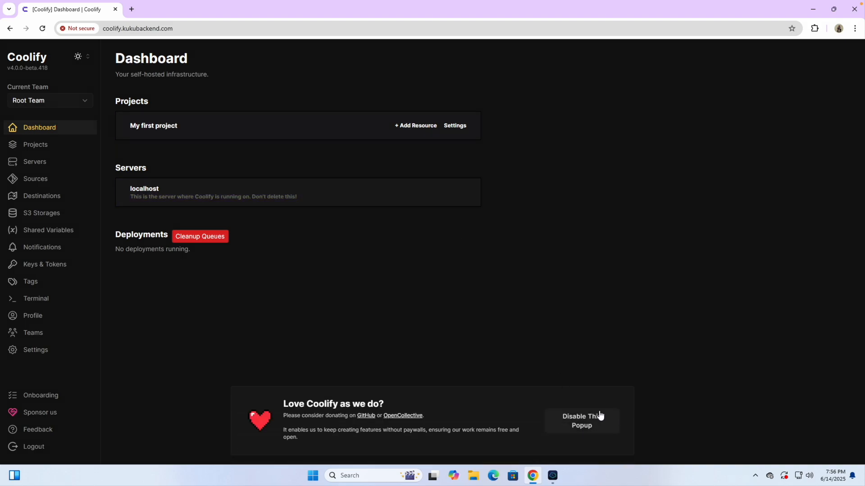
{"action": "left_click", "coordinate": [593, 419]}
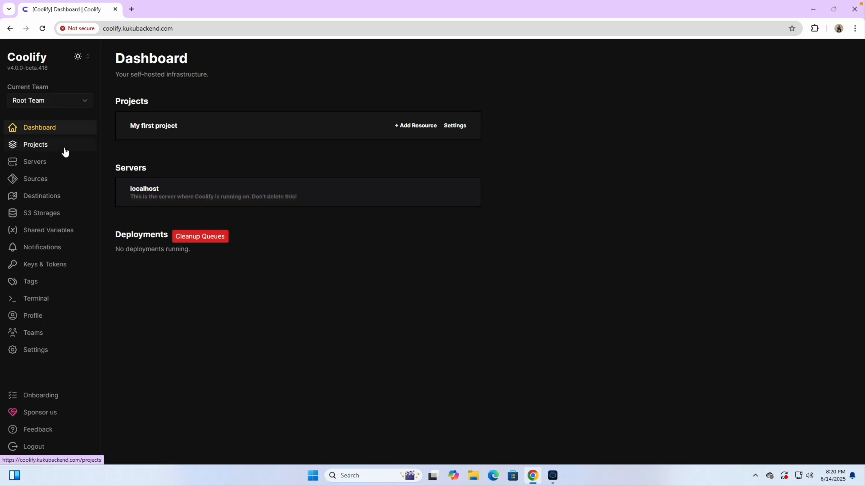
{"action": "left_click", "coordinate": [58, 143]}
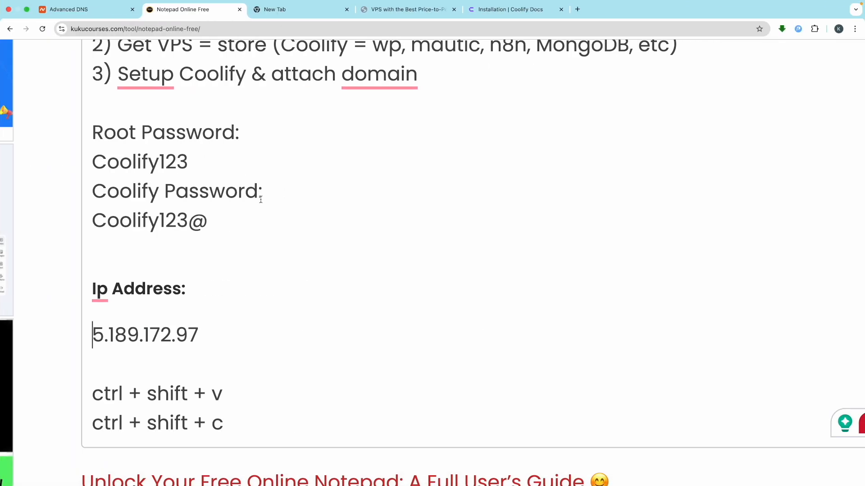
Step: In the online notepad, add a line reading "projects ()" below the ctrl + shift + c note, separated by a blank line
{"action": "scroll", "coordinate": [276, 259], "scroll_direction": "down", "scroll_amount": 4}
{"action": "left_click", "coordinate": [247, 248]}
{"action": "key", "text": "Return"}
{"action": "key", "text": "Return"}
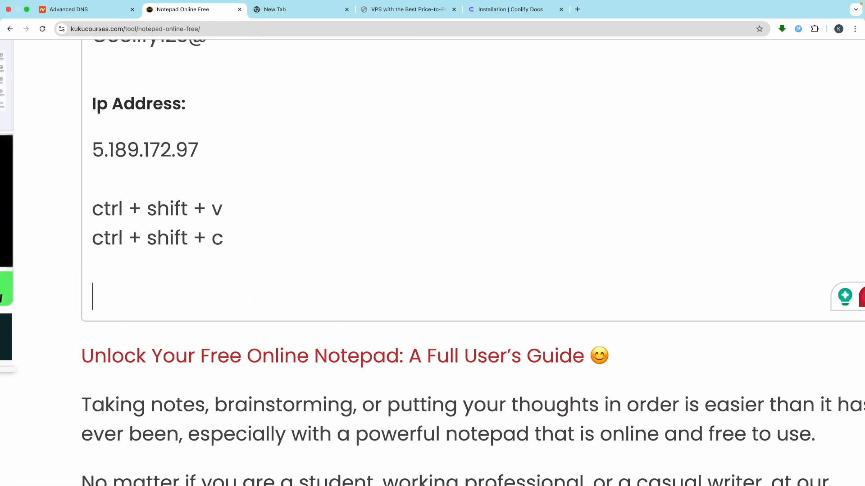
{"action": "type", "text": "projects"}
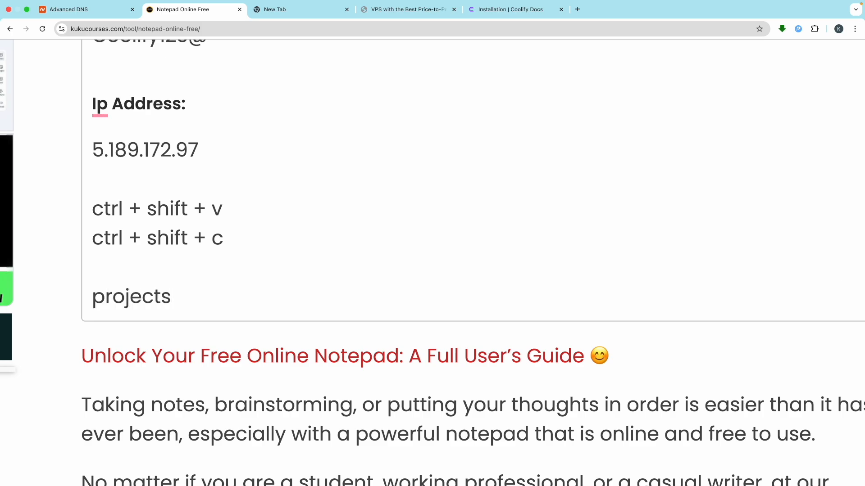
{"action": "type", "text": " ()"}
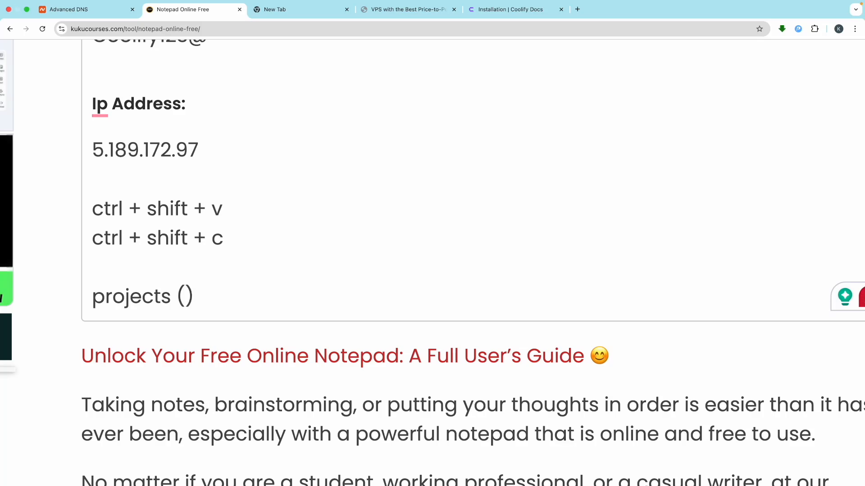
Step: Insert a hyphen and the word websites before the empty brackets, making the line "projects - websites()"
{"action": "key", "text": "Left"}
{"action": "key", "text": "Left"}
{"action": "type", "text": "(websites"}
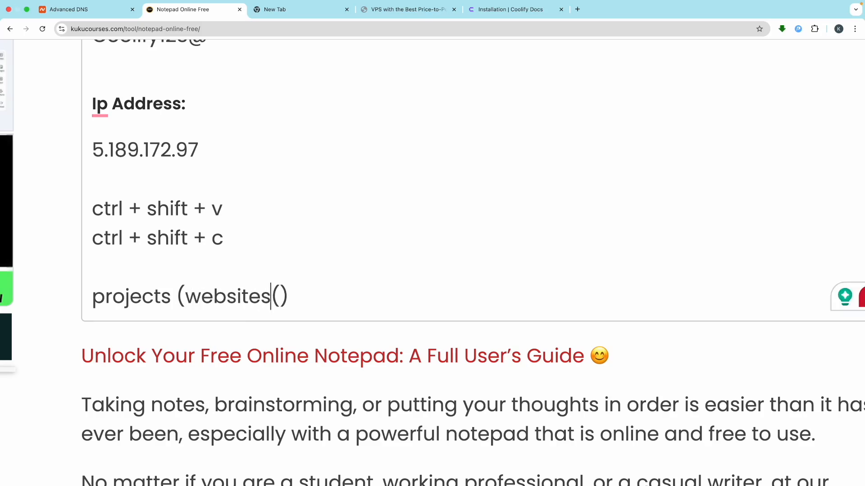
{"action": "type", "text": ")"}
{"action": "key", "text": "BackSpace"}
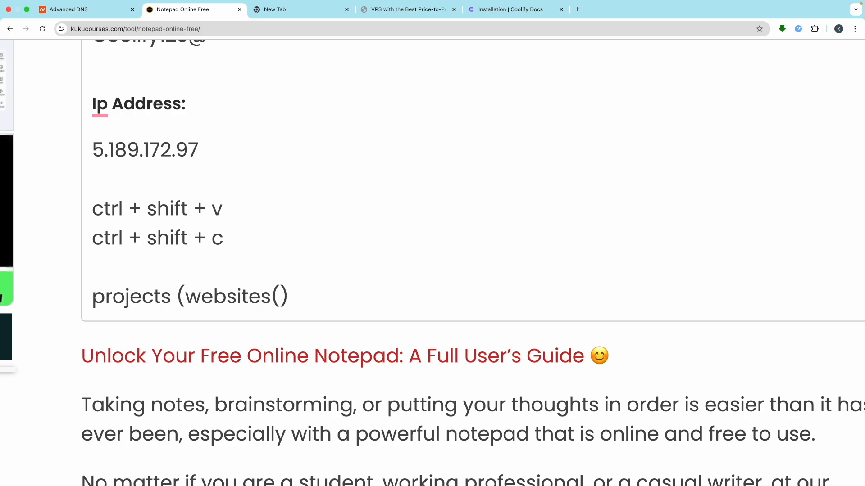
{"action": "key", "text": "Left"}
{"action": "key", "text": "Left"}
{"action": "key", "text": "Left"}
{"action": "key", "text": "Left"}
{"action": "key", "text": "Left"}
{"action": "key", "text": "Left"}
{"action": "key", "text": "Left"}
{"action": "key", "text": "Left"}
{"action": "key", "text": "Left"}
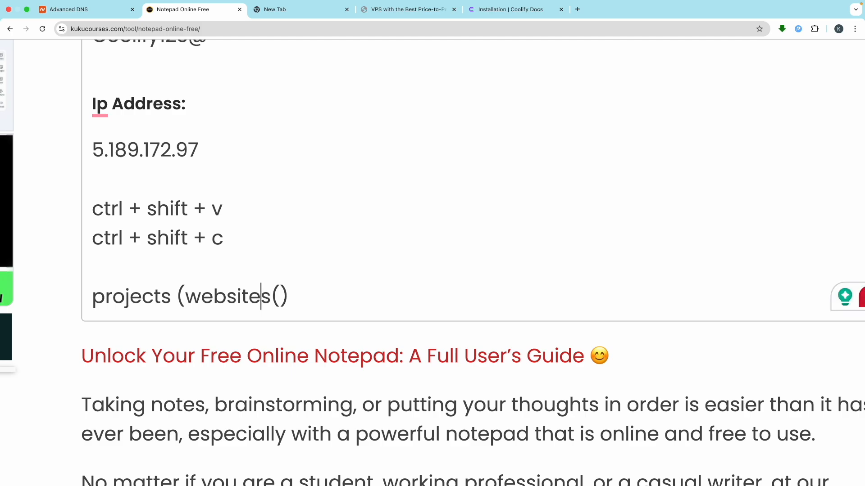
{"action": "key", "text": "Delete"}
{"action": "type", "text": "-"}
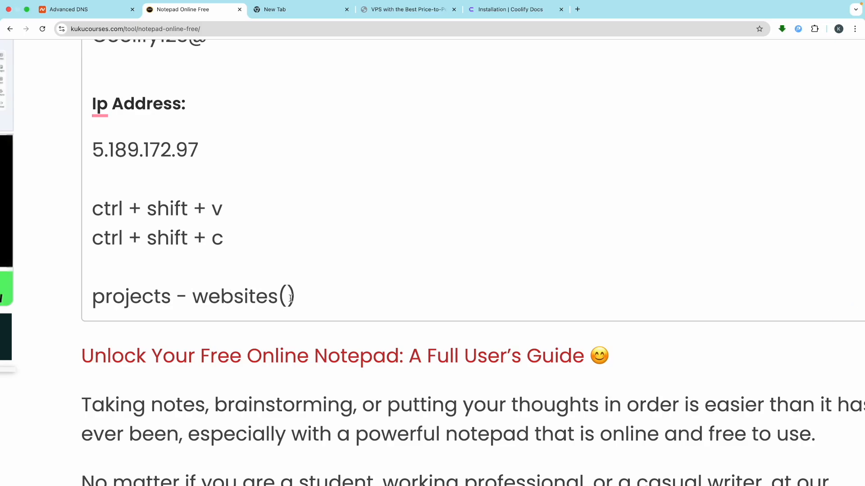
Step: Fill the brackets after websites with "e-commerce, blog, etc"
{"action": "left_click", "coordinate": [286, 298]}
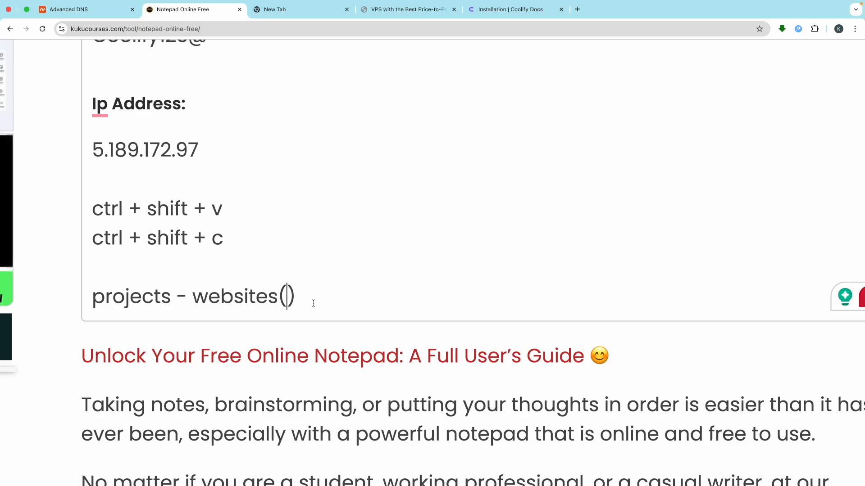
{"action": "type", "text": "wp"}
{"action": "key", "text": "BackSpace"}
{"action": "key", "text": "BackSpace"}
{"action": "type", "text": "e-com"}
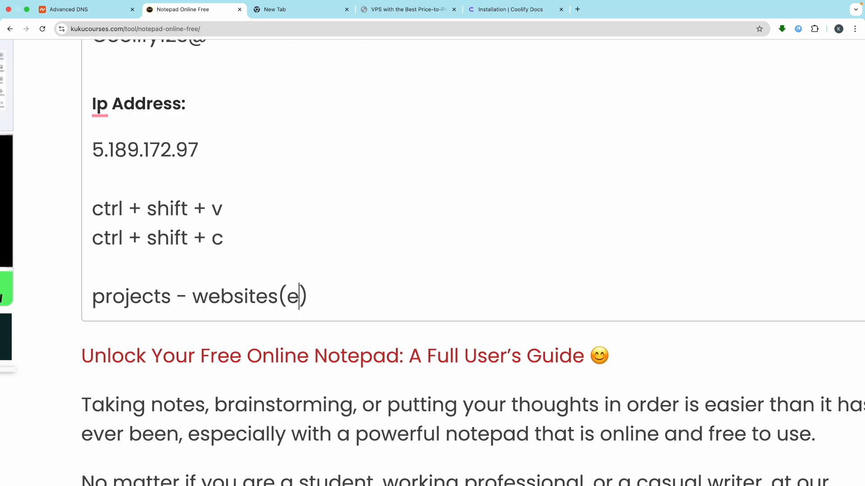
{"action": "type", "text": "merce, "}
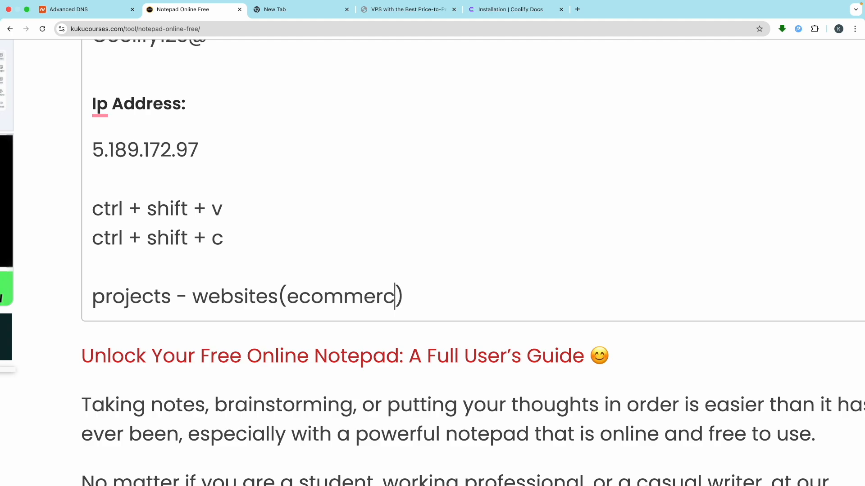
{"action": "type", "text": "blog"}
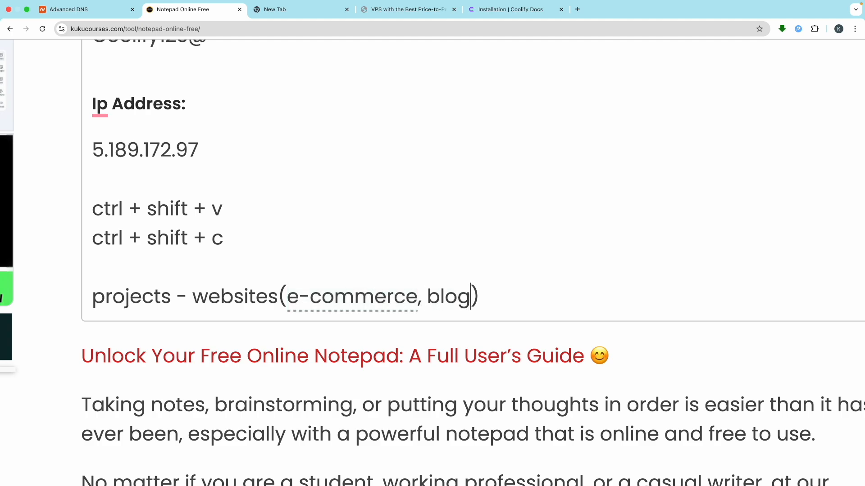
{"action": "type", "text": ", etc"}
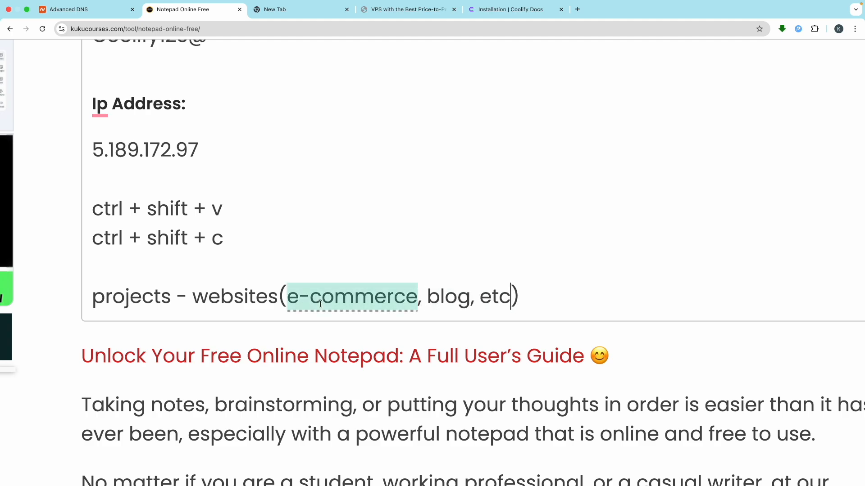
{"action": "mouse_move", "coordinate": [289, 308]}
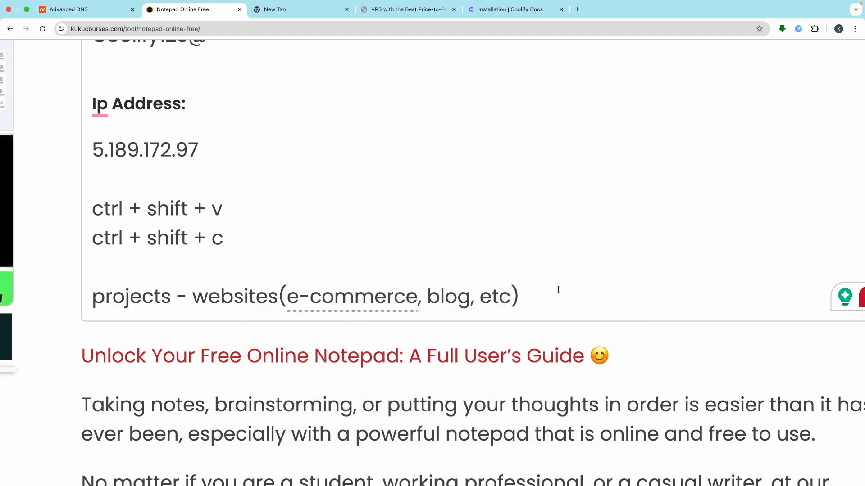
Step: Add the line "project - email marketing (mautic, etc)" and change "projects" to "project" in the websites line above
{"action": "key", "text": "Return"}
{"action": "type", "text": "p"}
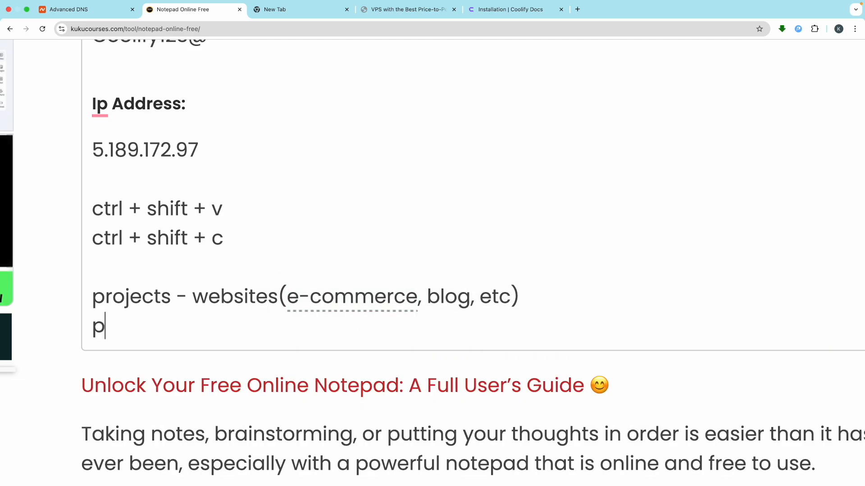
{"action": "type", "text": "roject - email marketing (matuic"}
{"action": "key", "text": "BackSpace"}
{"action": "key", "text": "BackSpace"}
{"action": "key", "text": "BackSpace"}
{"action": "key", "text": "BackSpace"}
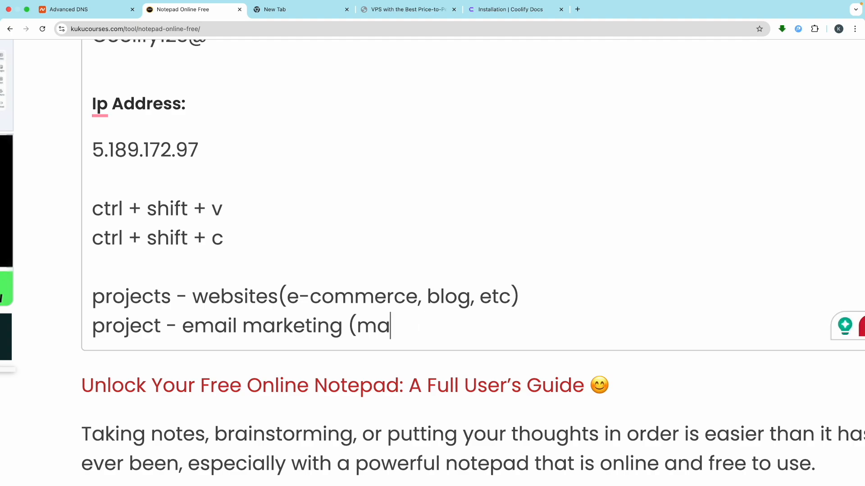
{"action": "type", "text": "utic, etc)"}
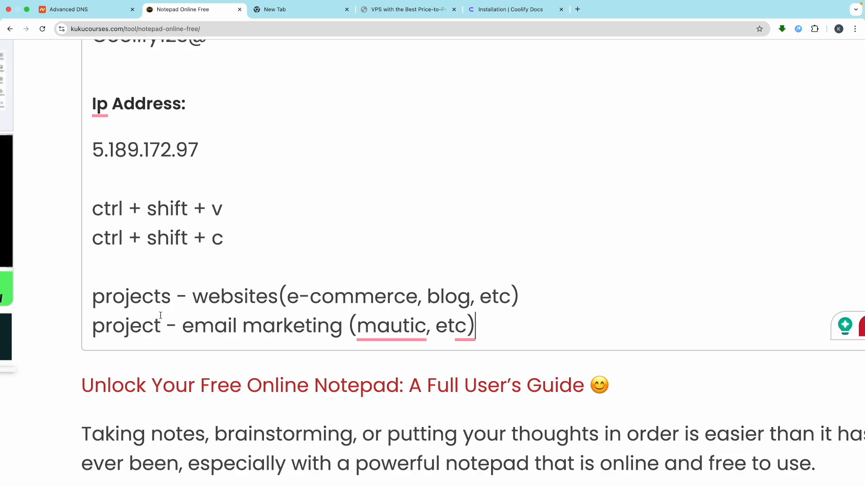
{"action": "left_click", "coordinate": [164, 301]}
{"action": "key", "text": "Right"}
{"action": "key", "text": "BackSpace"}
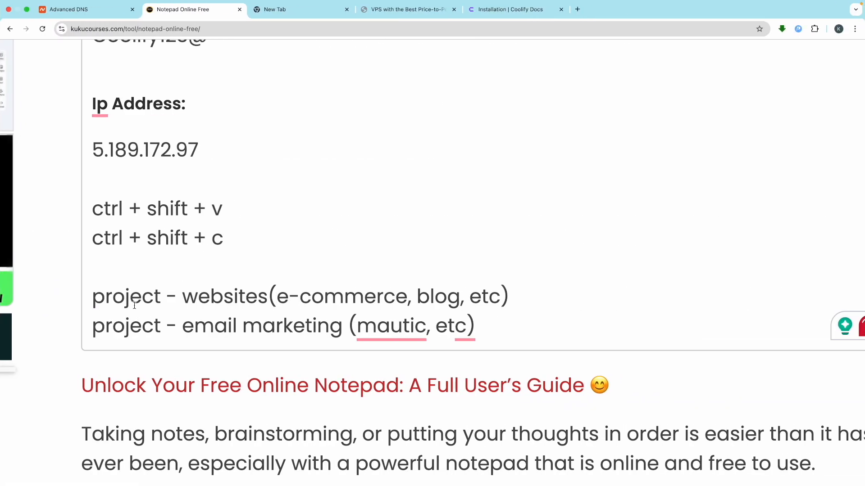
{"action": "double_click", "coordinate": [134, 306]}
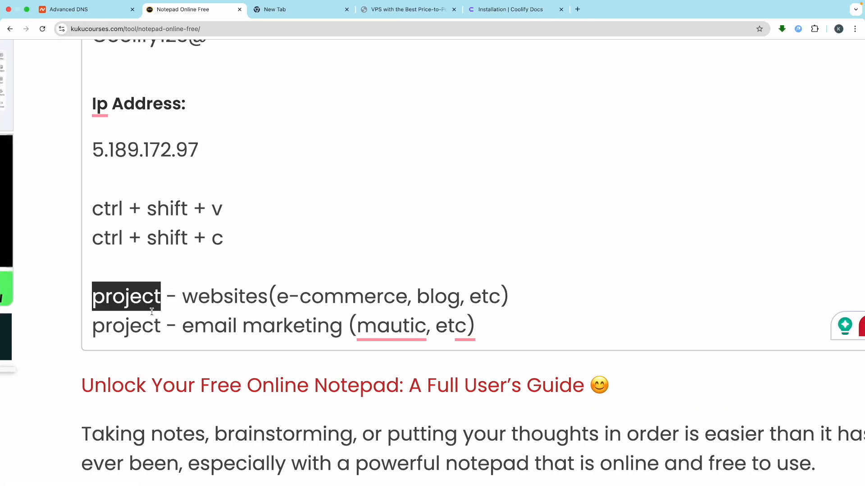
{"action": "left_click", "coordinate": [306, 294]}
{"action": "left_click", "coordinate": [336, 293]}
{"action": "left_click", "coordinate": [374, 292]}
{"action": "left_click", "coordinate": [392, 290]}
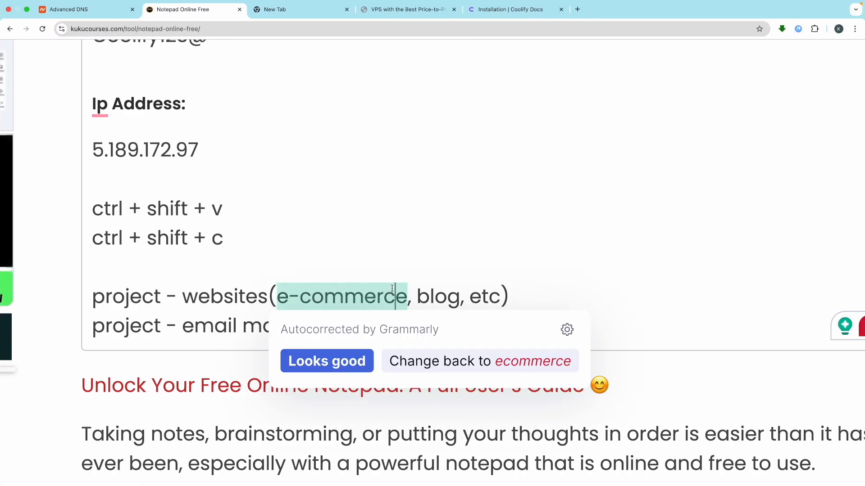
{"action": "left_click_drag", "start_coordinate": [403, 290], "coordinate": [343, 290]}
{"action": "left_click", "coordinate": [455, 292]}
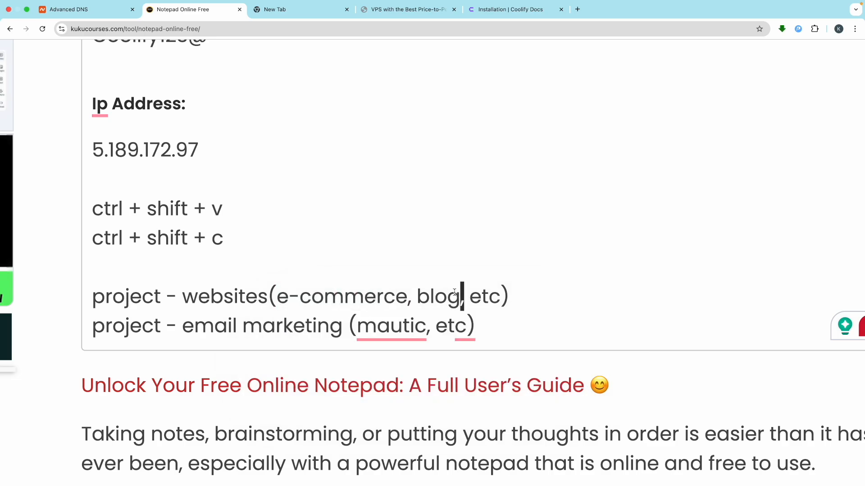
{"action": "double_click", "coordinate": [119, 307]}
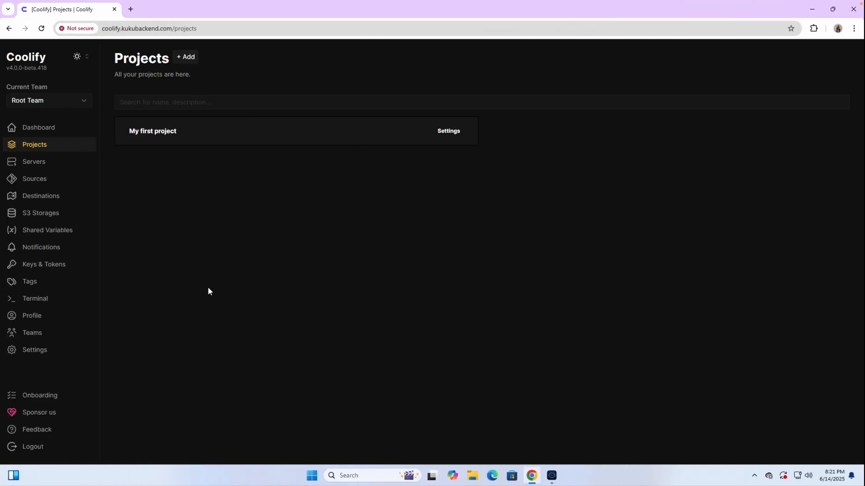
Step: In Coolify, create a new project named Websites
{"action": "left_click", "coordinate": [186, 58]}
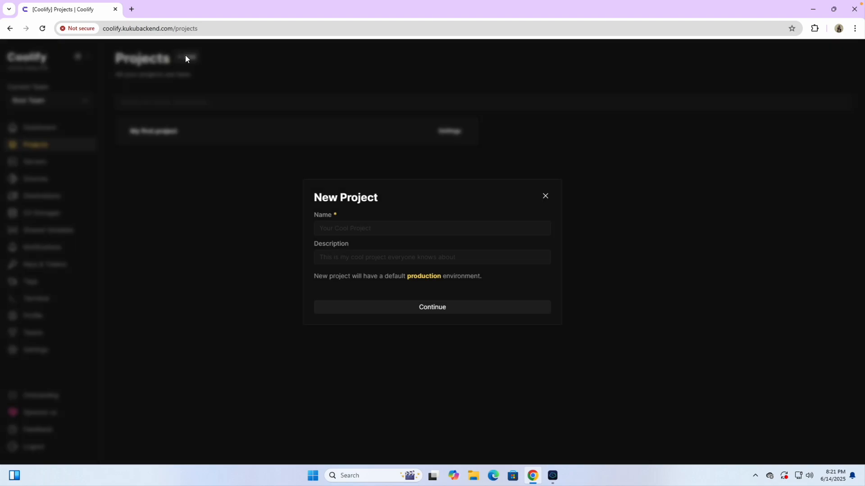
{"action": "left_click", "coordinate": [326, 224]}
{"action": "type", "text": "We"}
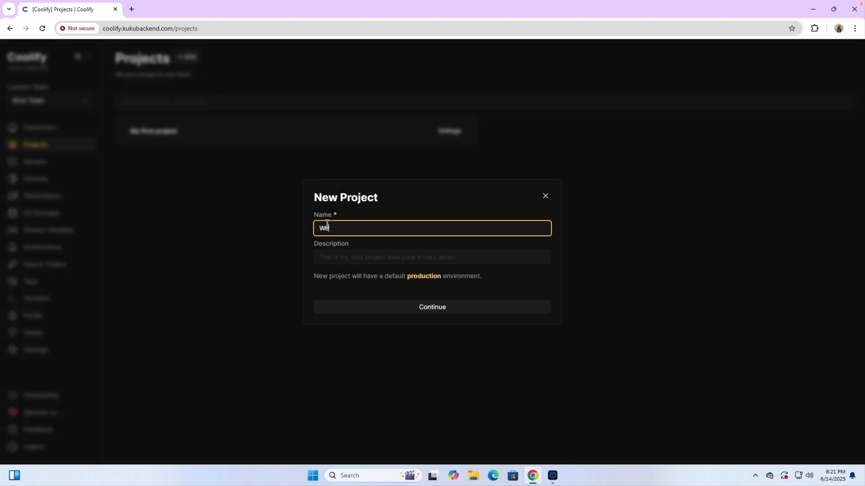
{"action": "type", "text": "bsites"}
{"action": "left_click", "coordinate": [413, 311]}
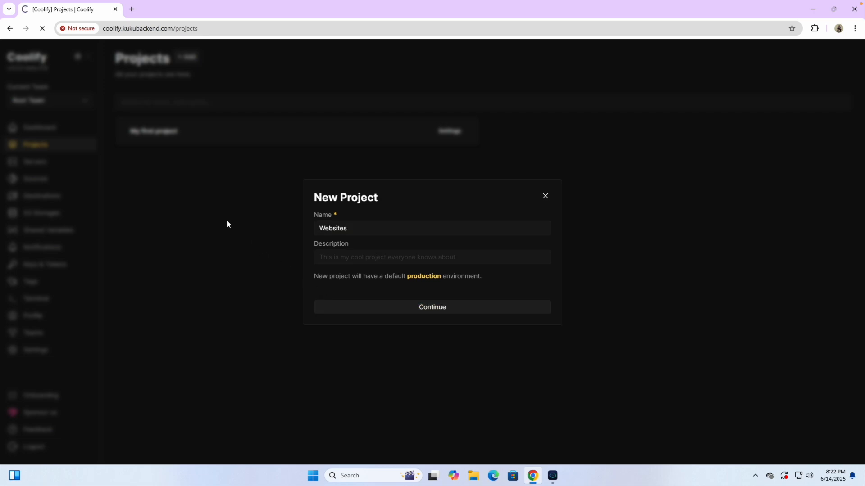
Step: Return to the project list and create a new project named Automations
{"action": "left_click", "coordinate": [41, 145]}
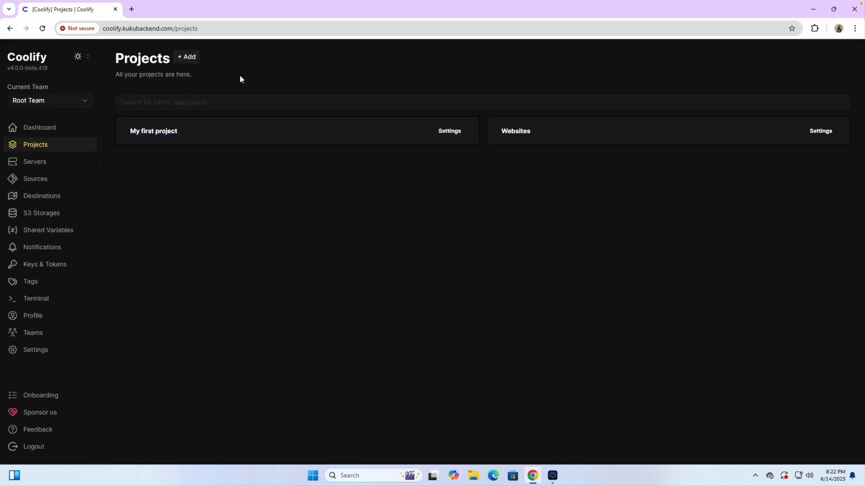
{"action": "left_click", "coordinate": [185, 57]}
{"action": "left_click", "coordinate": [333, 234]}
{"action": "type", "text": "Automations"}
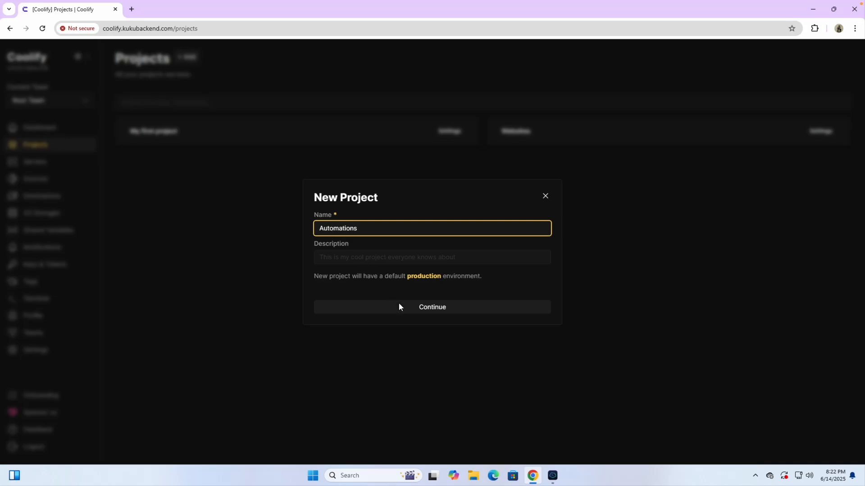
{"action": "left_click", "coordinate": [423, 311]}
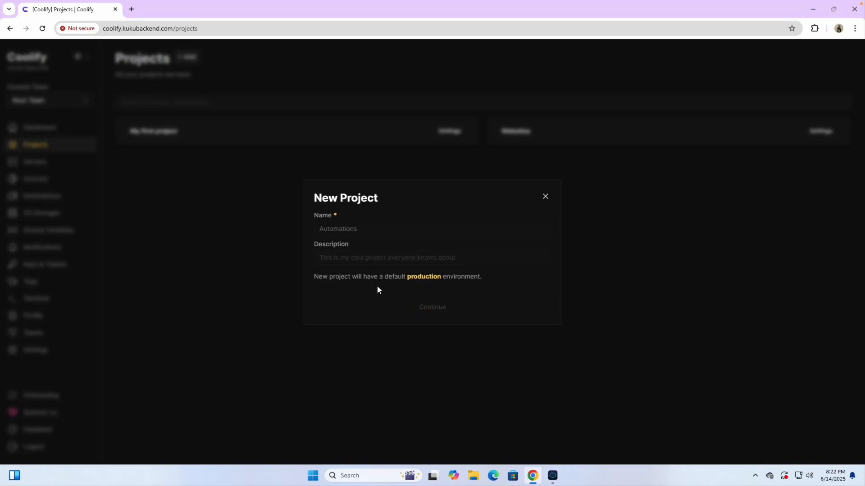
Step: Go back to the project list and create a new project named Database
{"action": "left_click", "coordinate": [61, 148]}
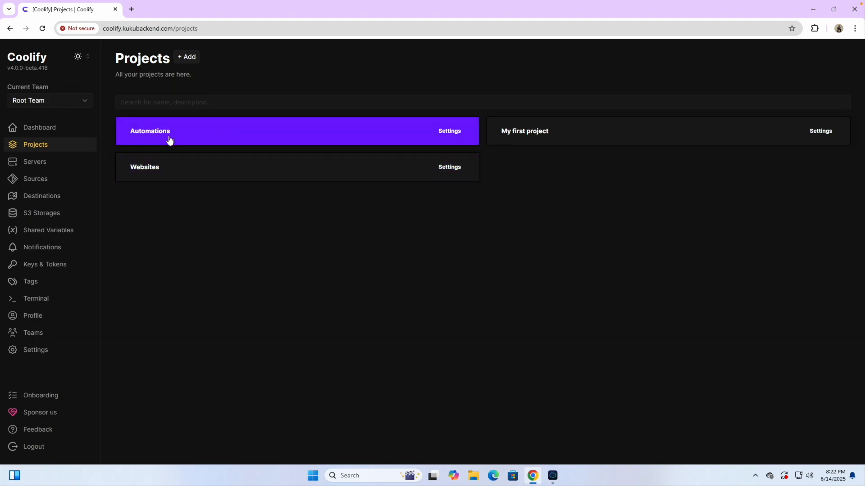
{"action": "left_click", "coordinate": [191, 59]}
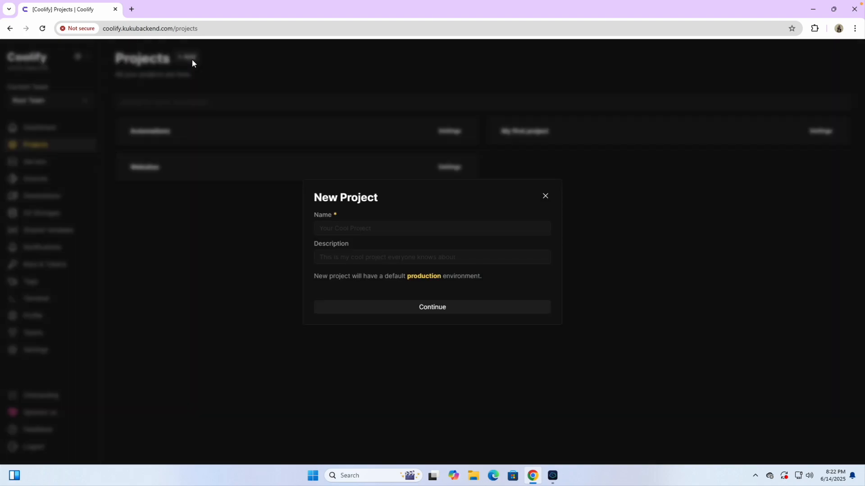
{"action": "left_click", "coordinate": [334, 230]}
{"action": "type", "text": "Database"}
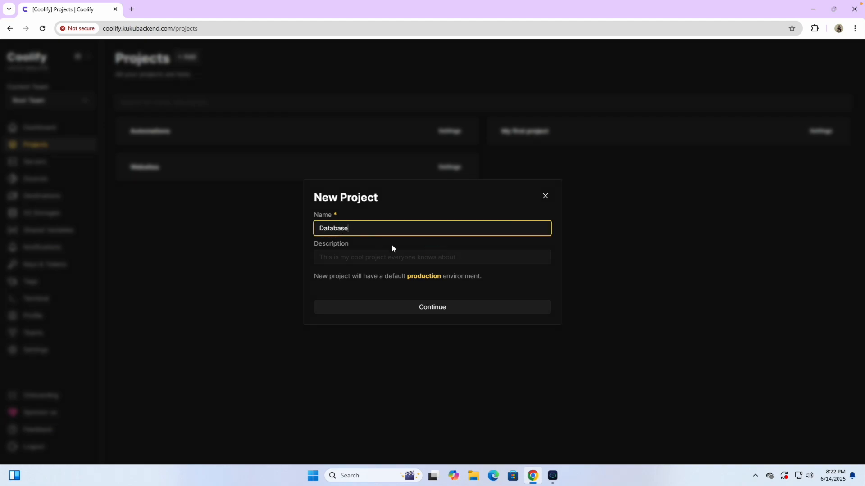
{"action": "left_click", "coordinate": [433, 310]}
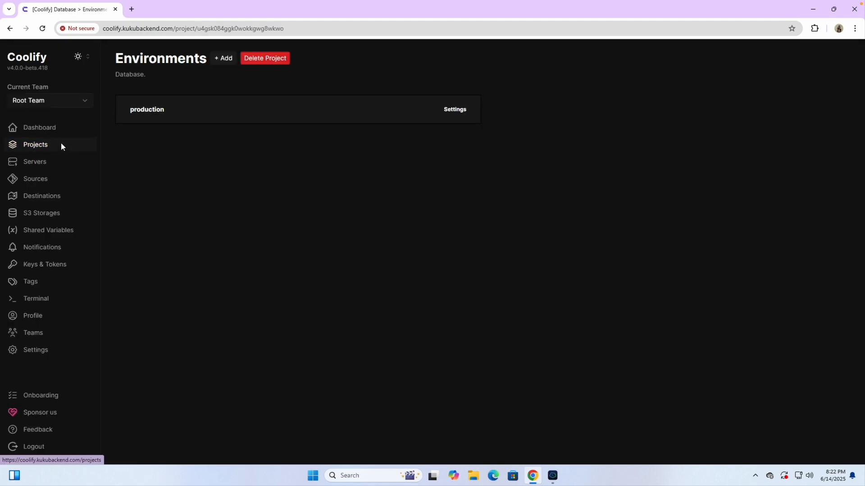
Step: Create another project named Email Marketing from the project list, and return to the list of all projects
{"action": "left_click", "coordinate": [50, 145]}
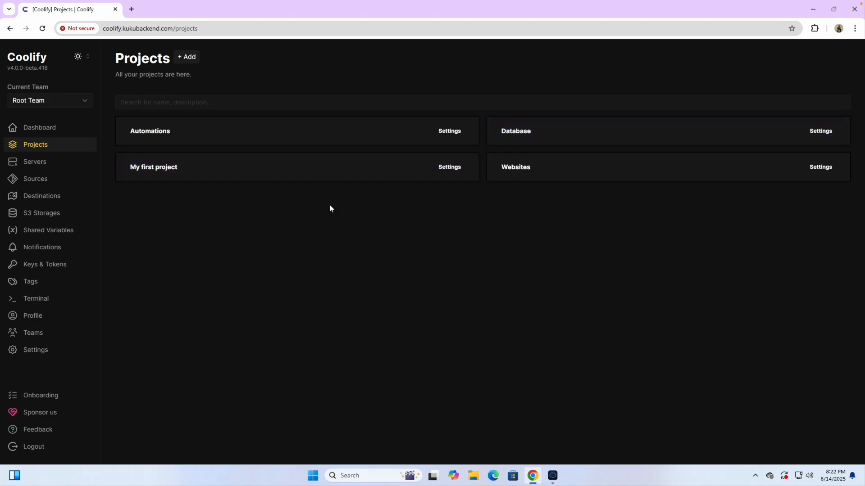
{"action": "left_click", "coordinate": [189, 58]}
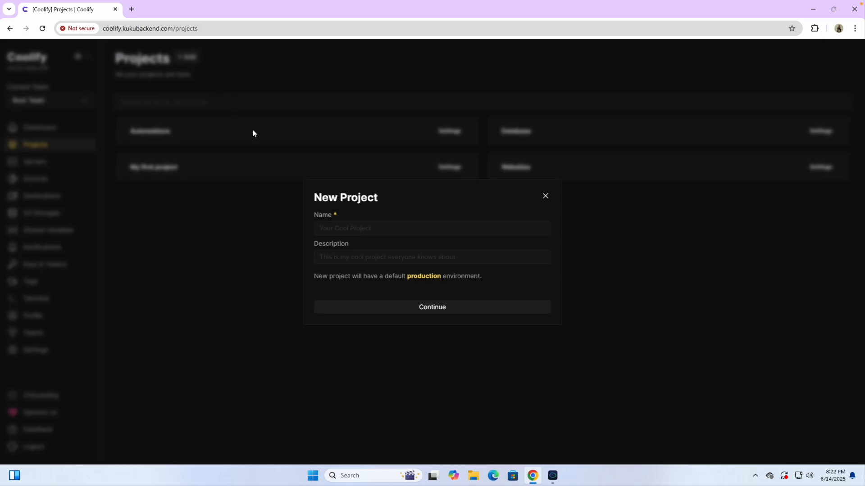
{"action": "left_click", "coordinate": [323, 229]}
{"action": "type", "text": "Email Marketing"}
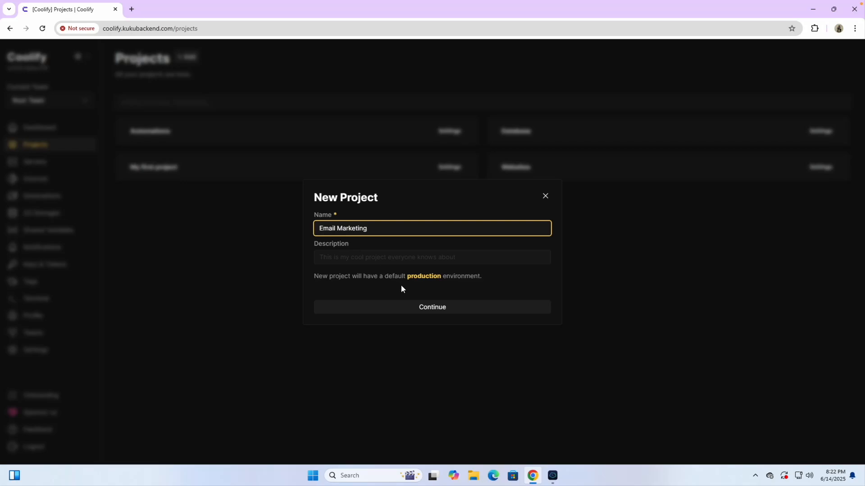
{"action": "left_click", "coordinate": [423, 306]}
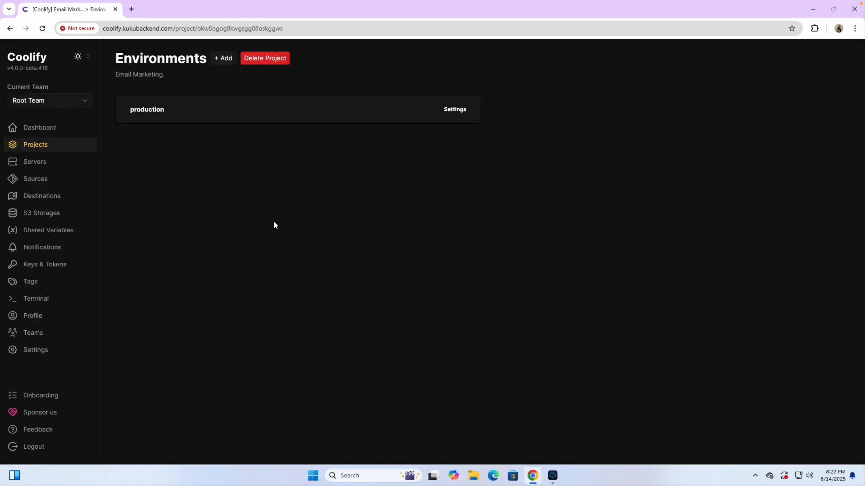
{"action": "left_click", "coordinate": [63, 145]}
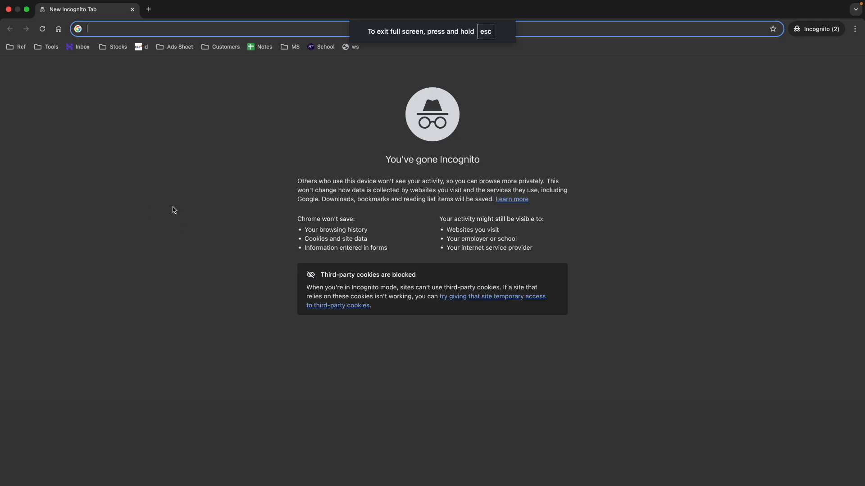
Step: In an incognito browser window, search Google for "kuku courses" and open the Kuku Courses website's course archive
{"action": "type", "text": "kuk"}
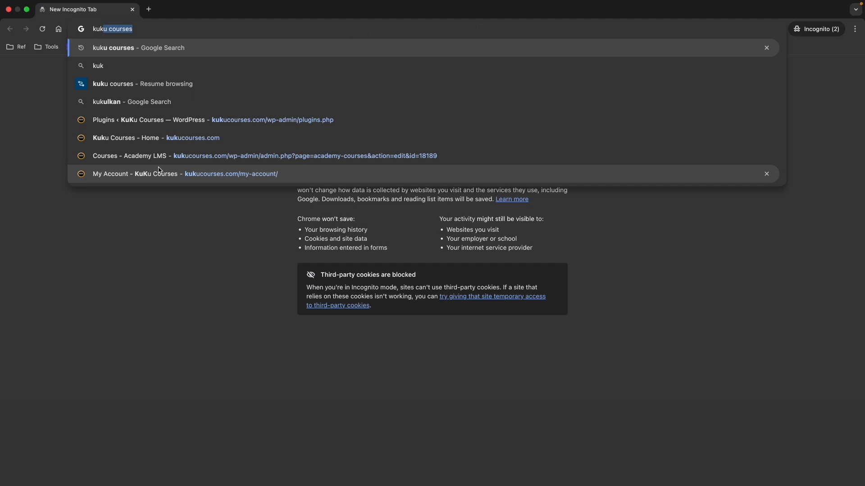
{"action": "key", "text": "Right"}
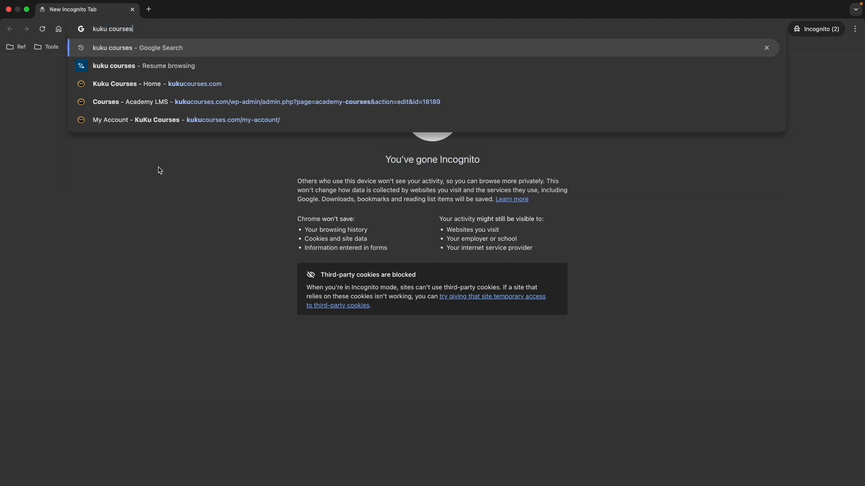
{"action": "key", "text": "Return"}
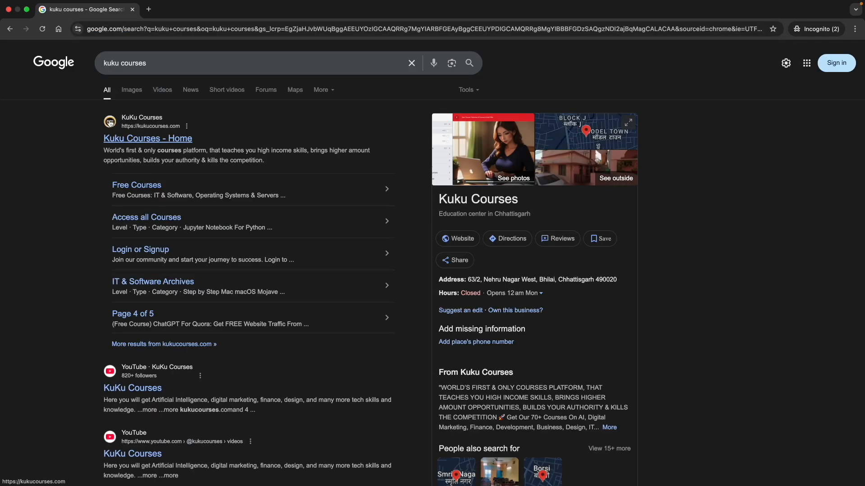
{"action": "scroll", "coordinate": [111, 122], "scroll_direction": "up", "scroll_amount": 5}
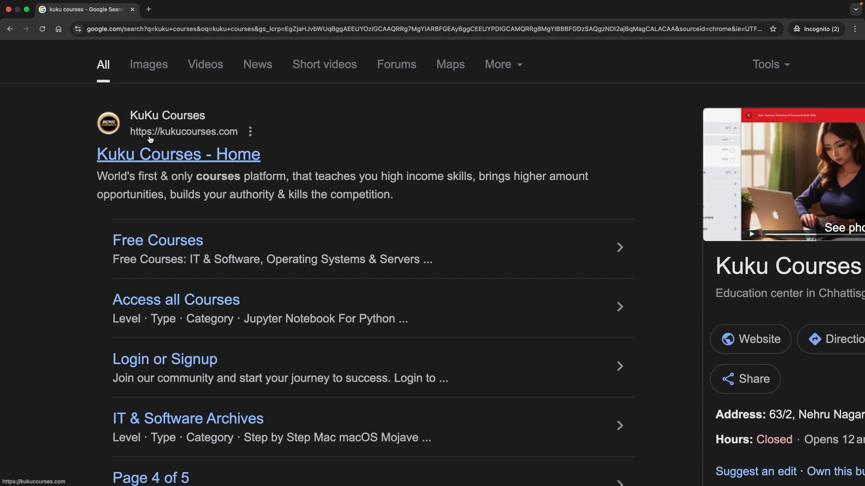
{"action": "left_click", "coordinate": [167, 157]}
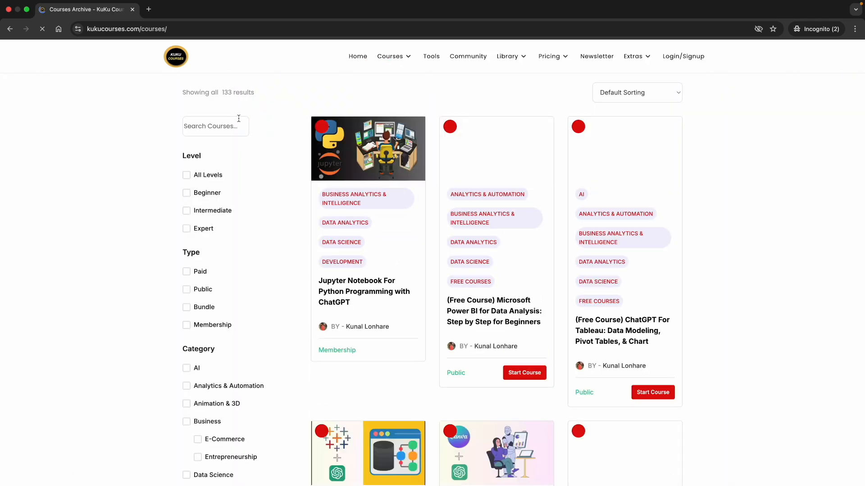
Step: Search the Kuku Courses archive for "coolify"
{"action": "left_click", "coordinate": [201, 128]}
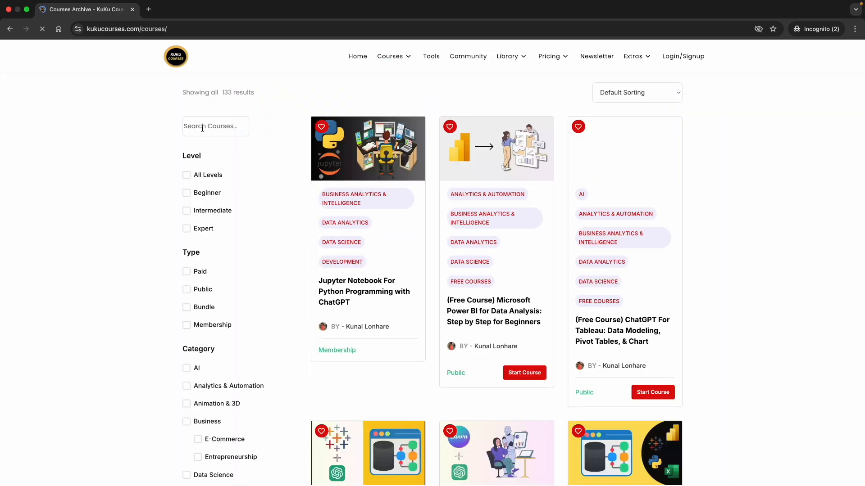
{"action": "scroll", "coordinate": [201, 127], "scroll_direction": "up", "scroll_amount": 5}
{"action": "type", "text": "c"}
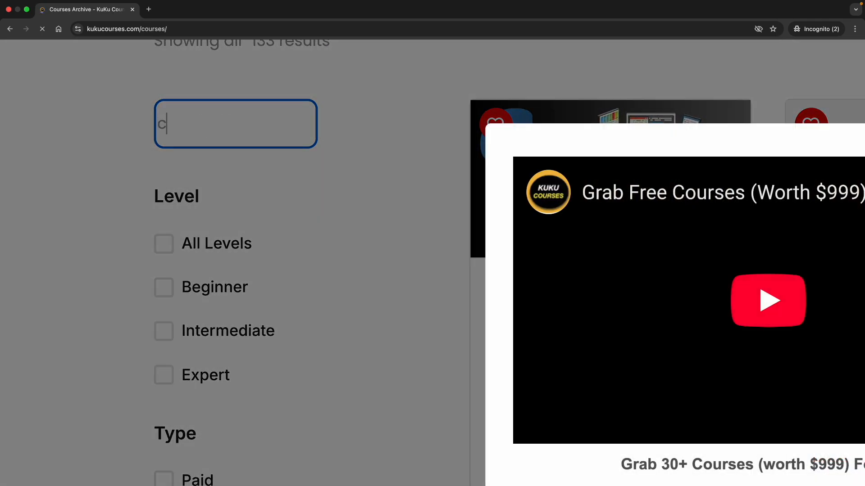
{"action": "type", "text": "oolify"}
{"action": "left_click", "coordinate": [203, 131]}
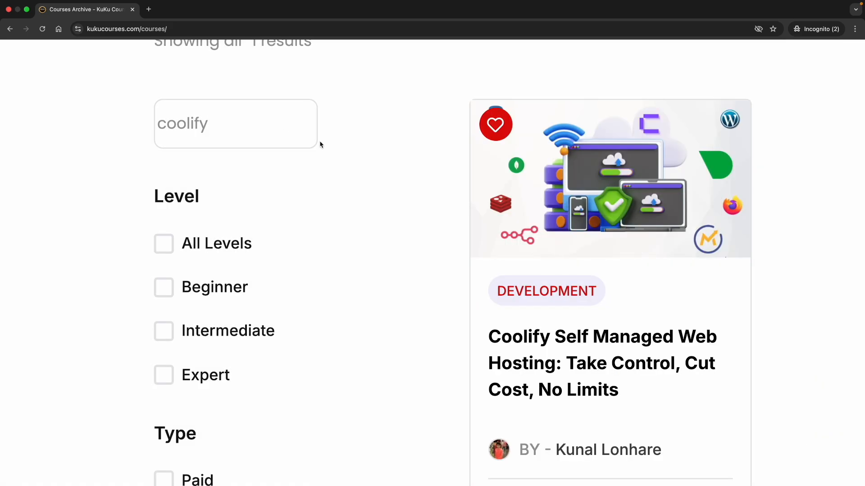
Step: Open the course "Coolify Self Managed Web Hosting: Take Control, Cut Cost, No Limits" from the search results
{"action": "scroll", "coordinate": [320, 144], "scroll_direction": "down", "scroll_amount": 5}
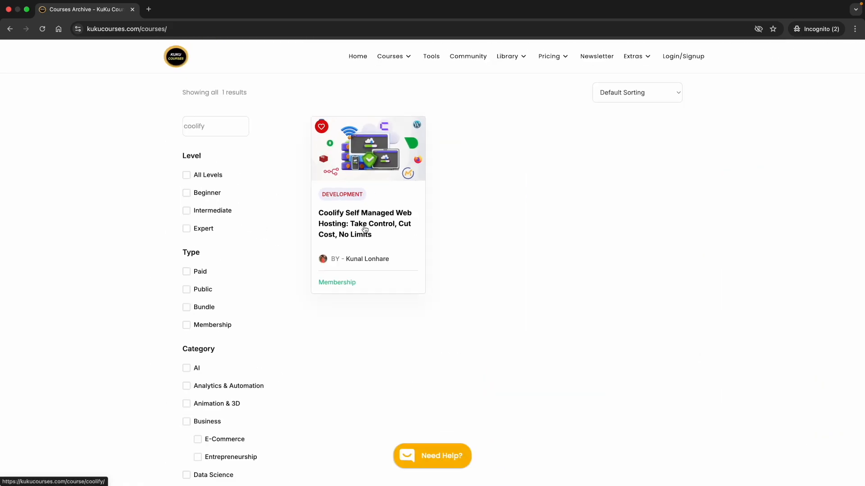
{"action": "scroll", "coordinate": [364, 230], "scroll_direction": "up", "scroll_amount": 5}
{"action": "scroll", "coordinate": [335, 215], "scroll_direction": "up", "scroll_amount": 2}
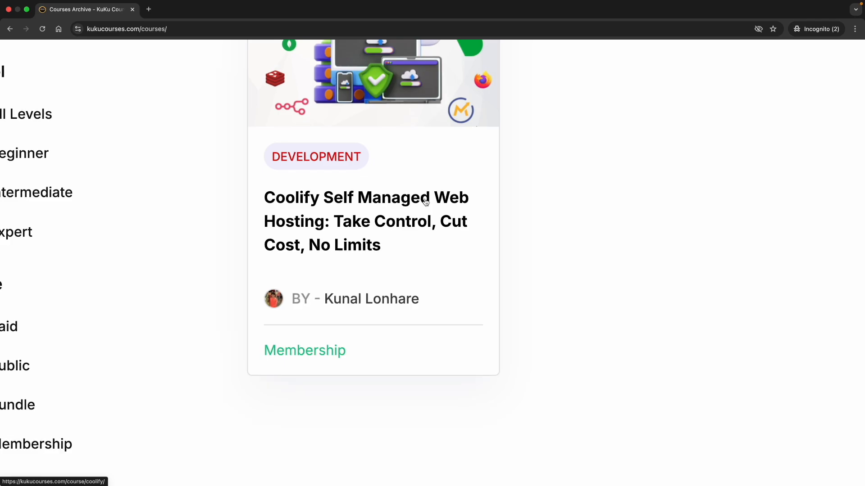
{"action": "scroll", "coordinate": [374, 231], "scroll_direction": "down", "scroll_amount": 5}
{"action": "left_click", "coordinate": [363, 226]}
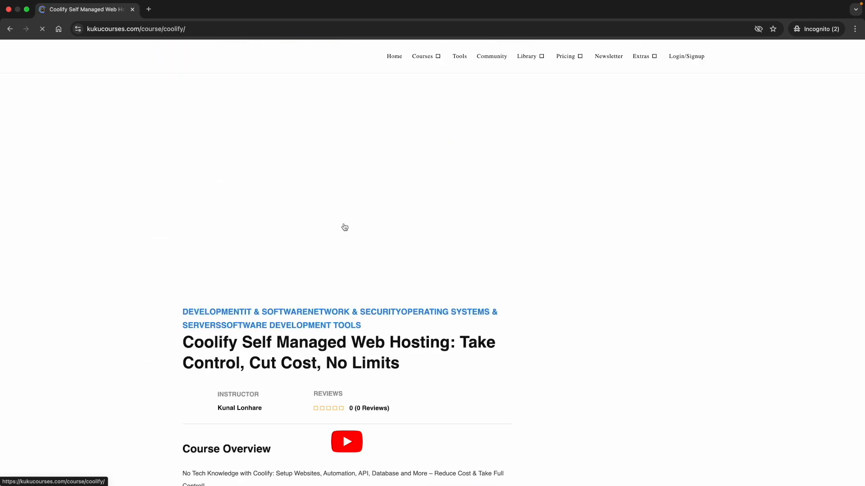
Step: Examine the Membership details and the Course Overview on the Coolify course page
{"action": "left_click_drag", "start_coordinate": [643, 183], "coordinate": [675, 186]}
{"action": "left_click", "coordinate": [589, 217]}
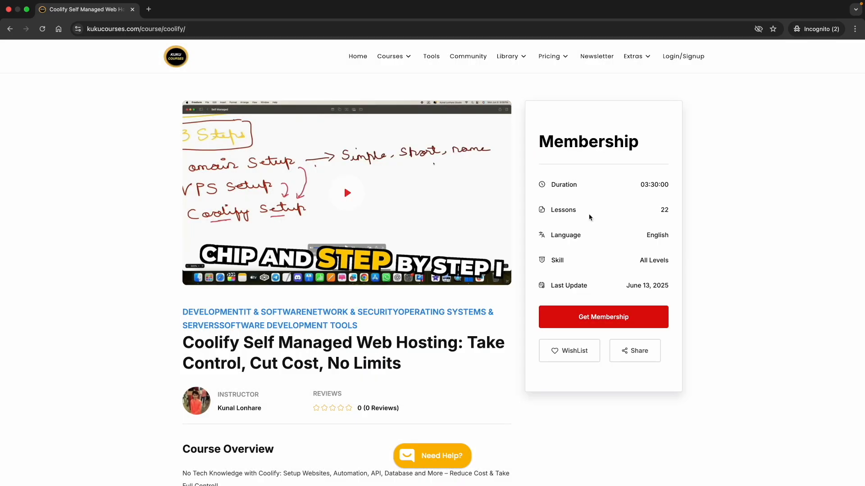
{"action": "scroll", "coordinate": [310, 394], "scroll_direction": "down", "scroll_amount": 3}
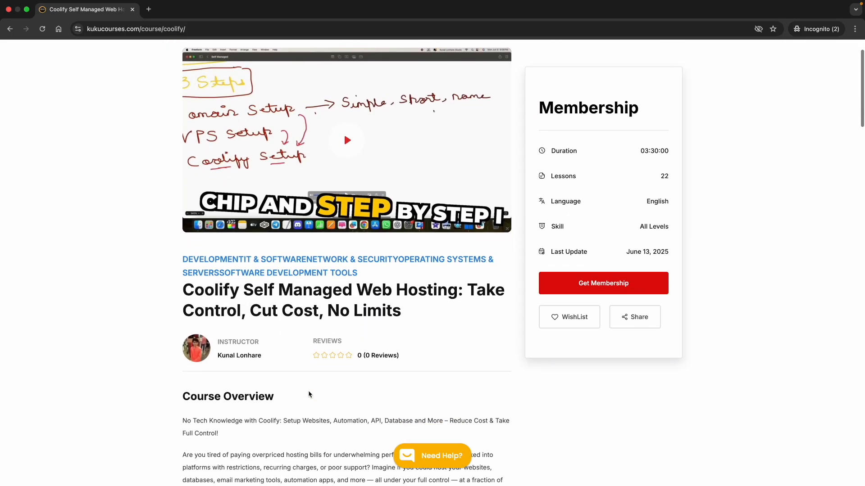
{"action": "scroll", "coordinate": [308, 391], "scroll_direction": "down", "scroll_amount": 10}
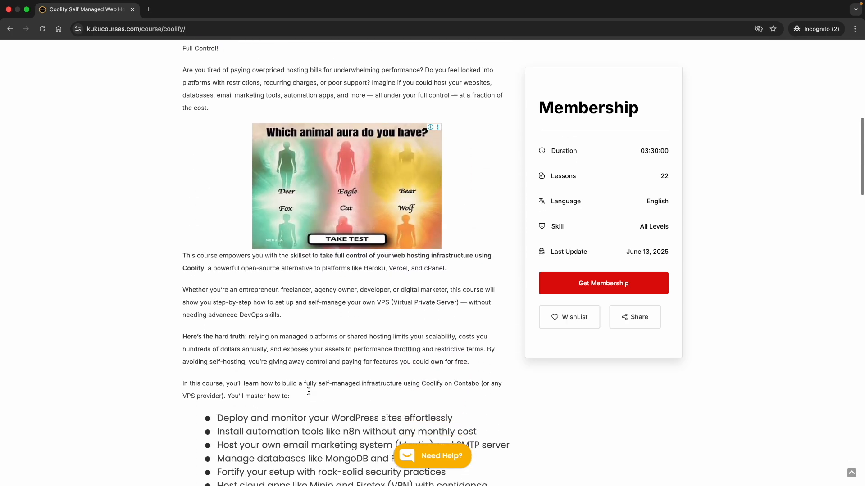
{"action": "scroll", "coordinate": [308, 391], "scroll_direction": "down", "scroll_amount": 10}
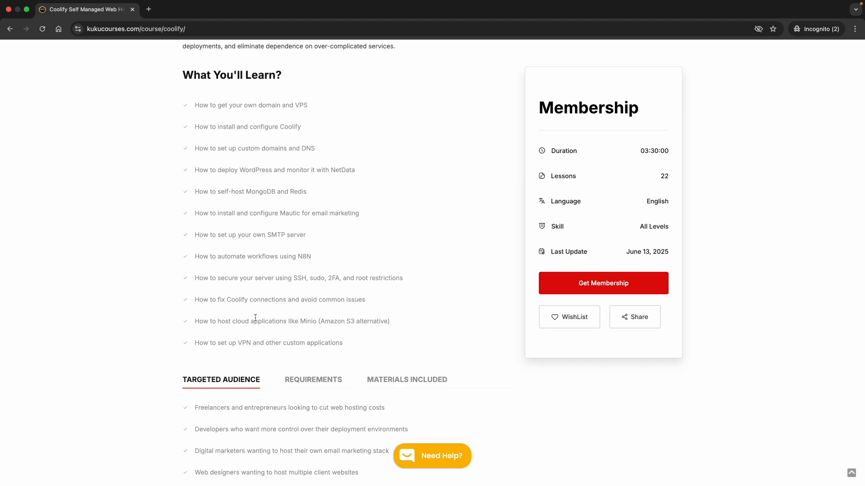
Step: Review the What You'll Learn and Targeted Audience lists, highlighting SSH in the item about securing the server
{"action": "scroll", "coordinate": [247, 203], "scroll_direction": "up", "scroll_amount": 2}
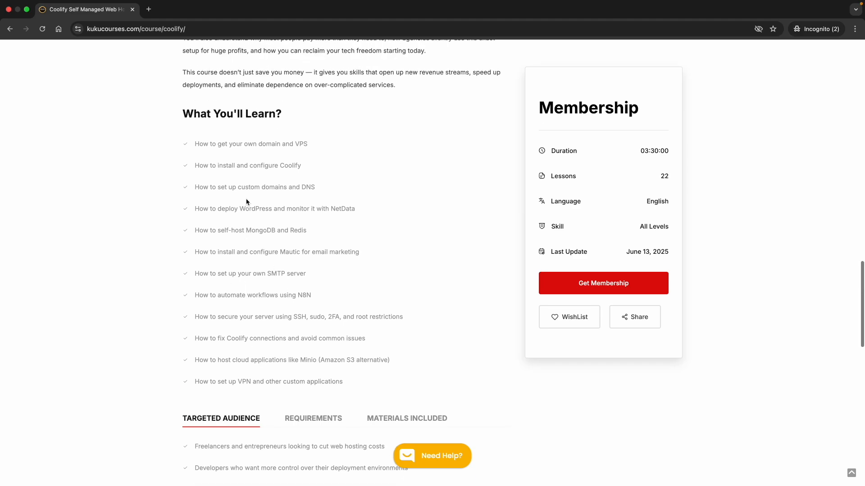
{"action": "scroll", "coordinate": [245, 319], "scroll_direction": "down", "scroll_amount": 3}
{"action": "scroll", "coordinate": [245, 329], "scroll_direction": "down", "scroll_amount": 3}
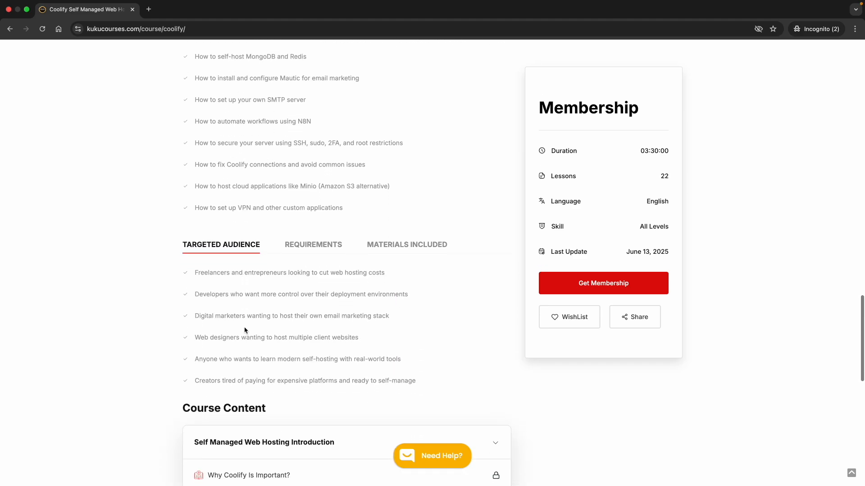
{"action": "scroll", "coordinate": [279, 289], "scroll_direction": "up", "scroll_amount": 2}
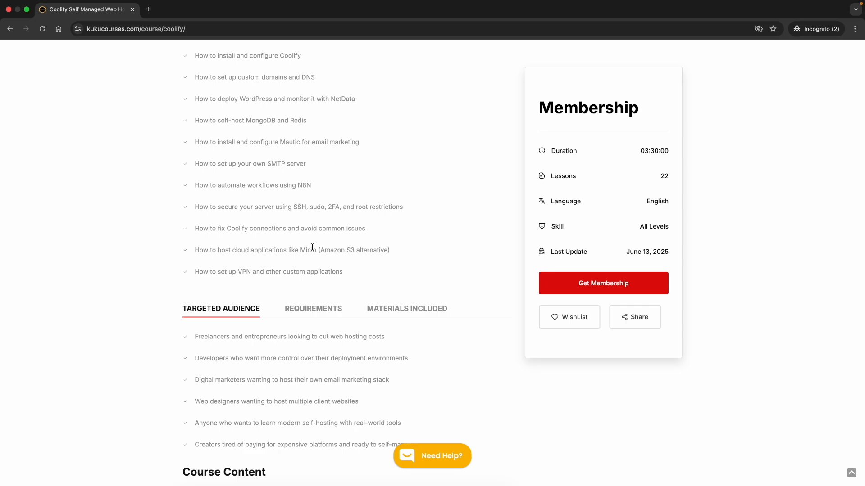
{"action": "scroll", "coordinate": [311, 247], "scroll_direction": "up", "scroll_amount": 3}
{"action": "scroll", "coordinate": [266, 216], "scroll_direction": "up", "scroll_amount": 2}
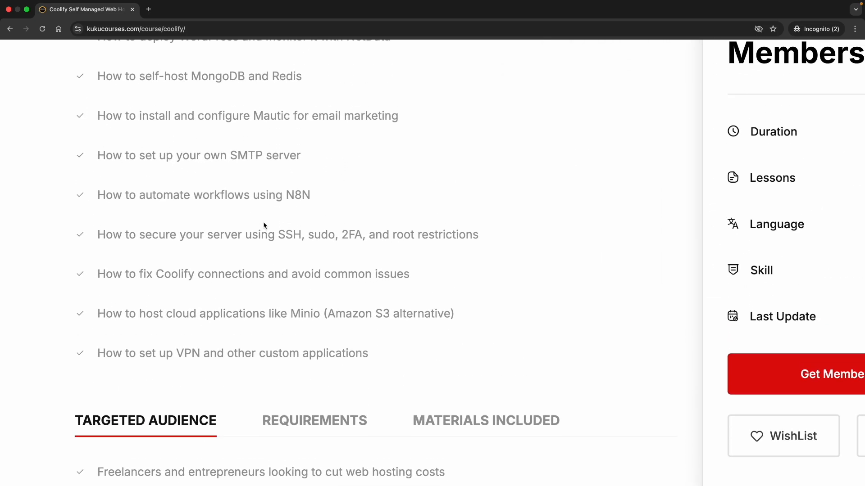
{"action": "double_click", "coordinate": [294, 234]}
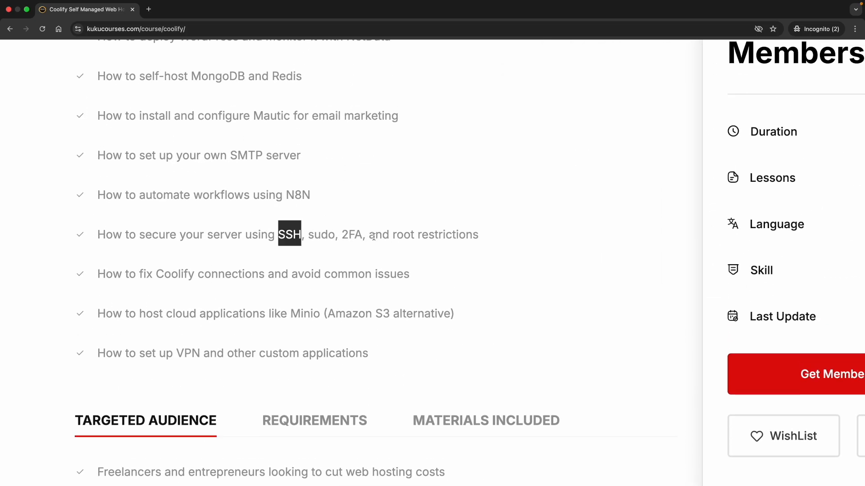
{"action": "scroll", "coordinate": [318, 246], "scroll_direction": "down", "scroll_amount": 3}
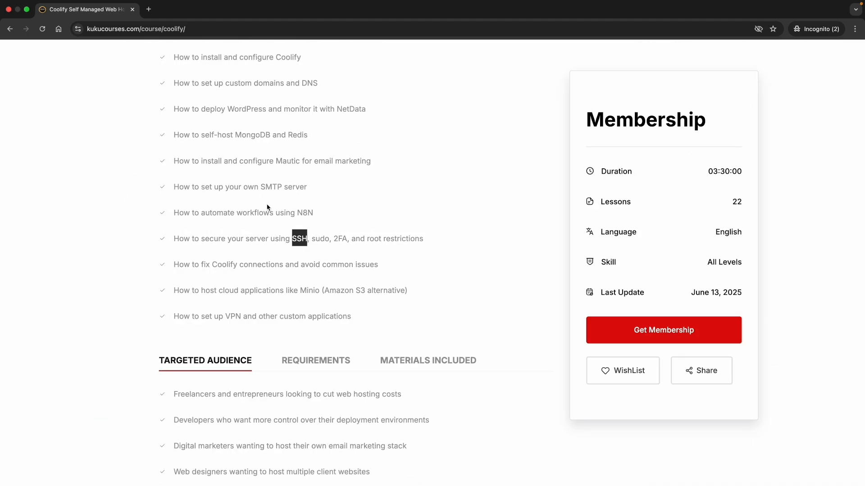
{"action": "scroll", "coordinate": [267, 207], "scroll_direction": "up", "scroll_amount": 2}
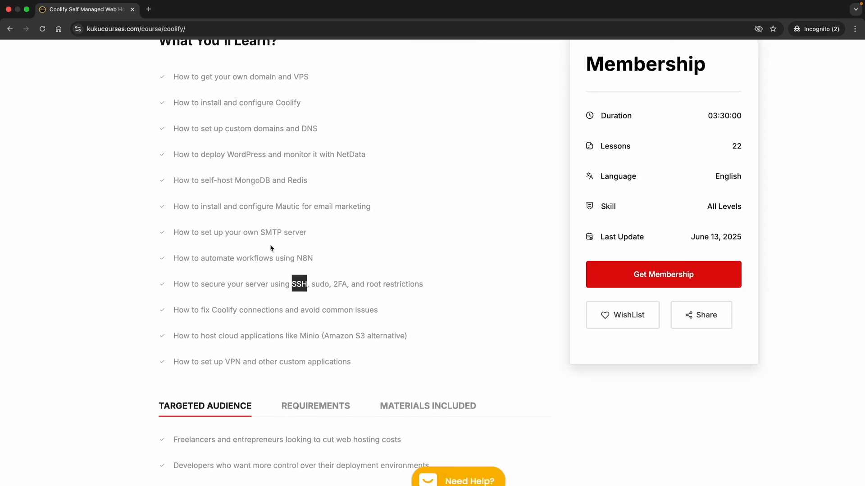
{"action": "scroll", "coordinate": [277, 254], "scroll_direction": "down", "scroll_amount": 2}
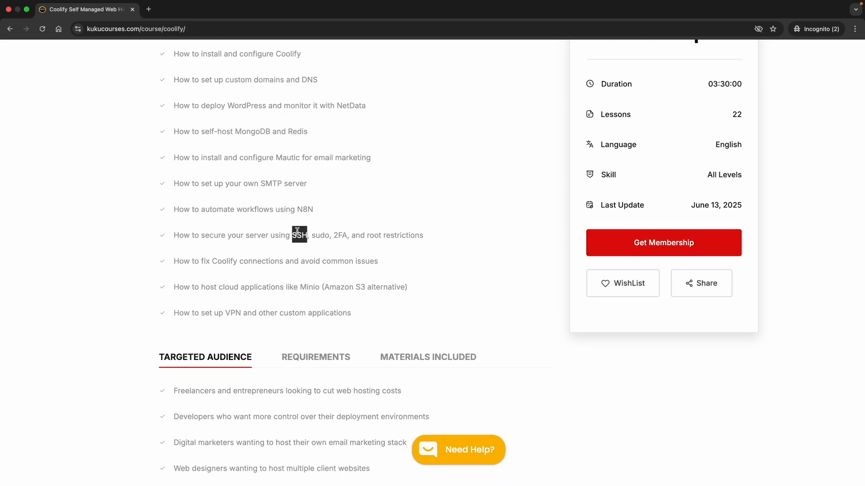
Step: Expand the Core Security with Coolify section in the Course Content and review its lessons
{"action": "scroll", "coordinate": [297, 231], "scroll_direction": "down", "scroll_amount": 2}
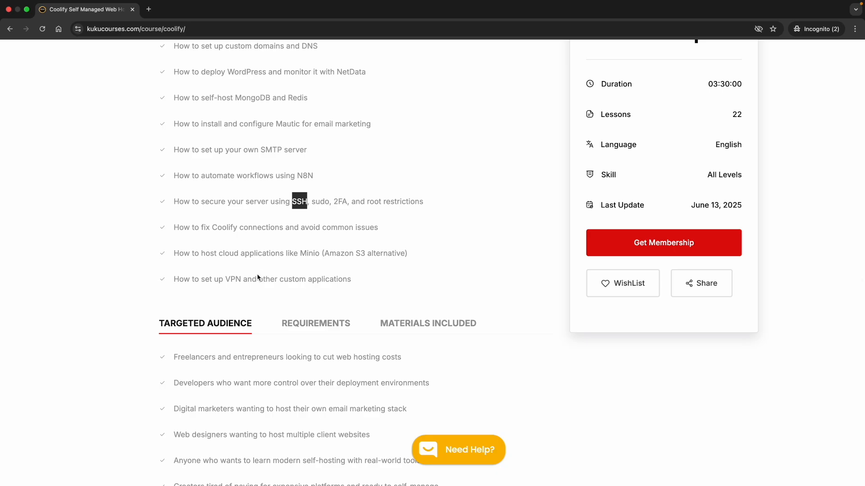
{"action": "left_click", "coordinate": [253, 278]}
{"action": "scroll", "coordinate": [258, 303], "scroll_direction": "down", "scroll_amount": 15}
{"action": "scroll", "coordinate": [259, 341], "scroll_direction": "down", "scroll_amount": 4}
{"action": "left_click", "coordinate": [266, 423]}
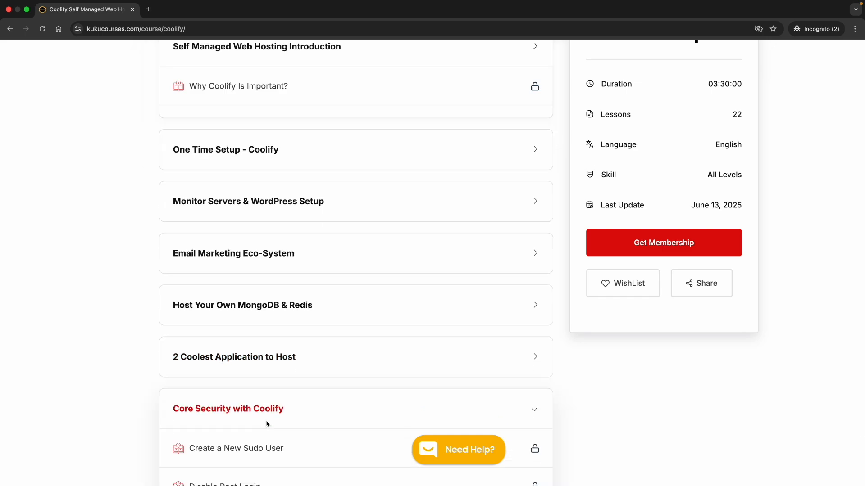
{"action": "scroll", "coordinate": [267, 423], "scroll_direction": "down", "scroll_amount": 5}
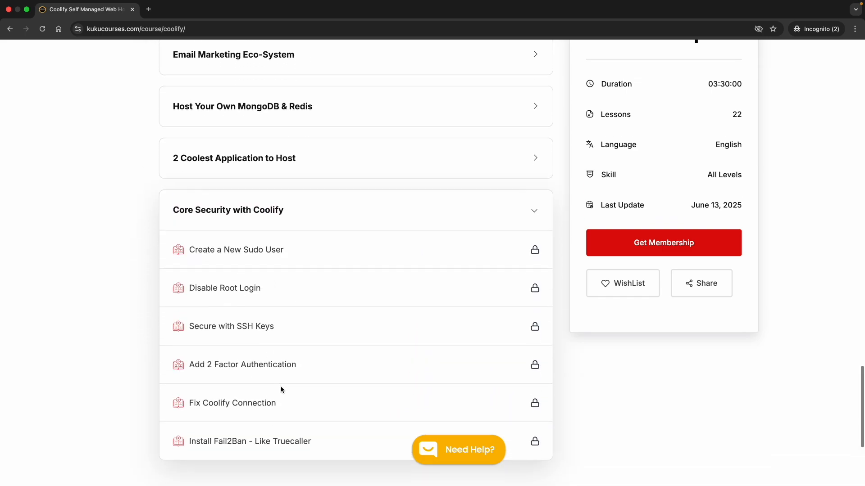
{"action": "scroll", "coordinate": [281, 390], "scroll_direction": "down", "scroll_amount": 1}
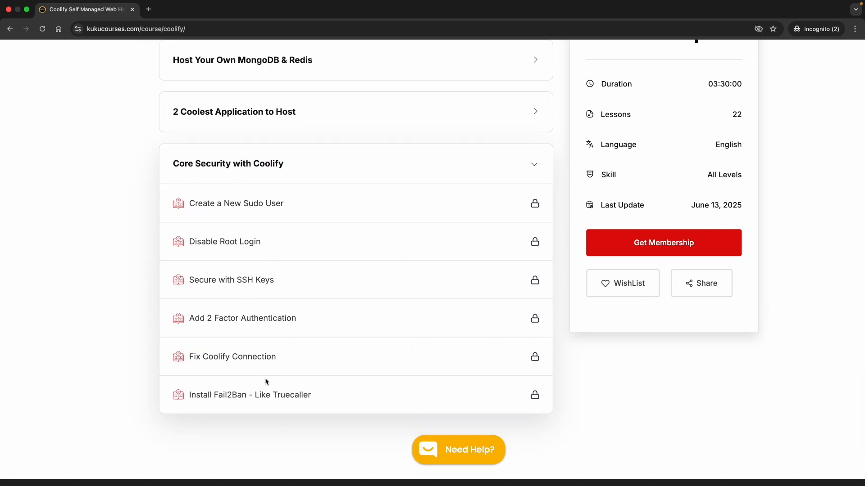
{"action": "scroll", "coordinate": [265, 376], "scroll_direction": "down", "scroll_amount": 3}
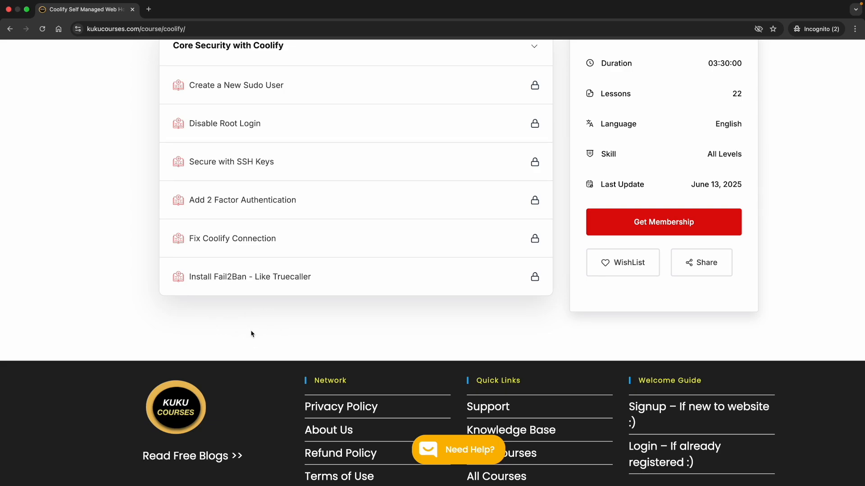
{"action": "scroll", "coordinate": [270, 315], "scroll_direction": "up", "scroll_amount": 2}
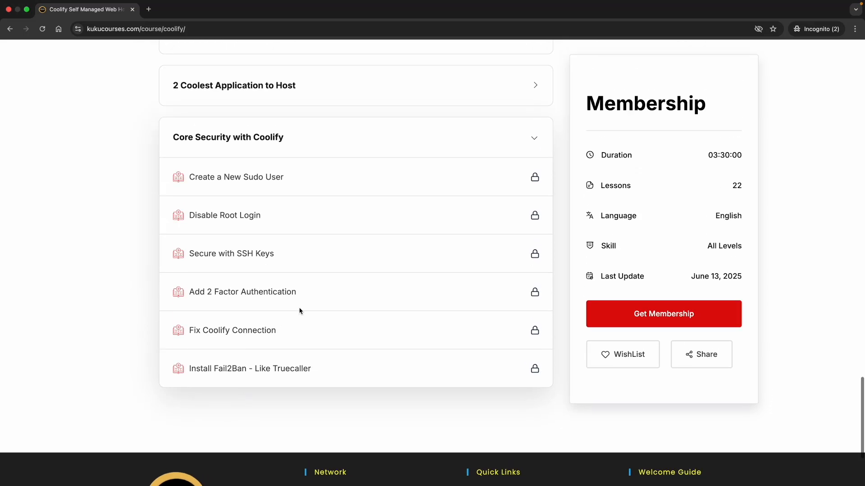
Step: Collapse the Core Security section and briefly expand the Email Marketing Eco-System section while reviewing the course outline
{"action": "left_click", "coordinate": [295, 141]}
{"action": "scroll", "coordinate": [276, 171], "scroll_direction": "up", "scroll_amount": 3}
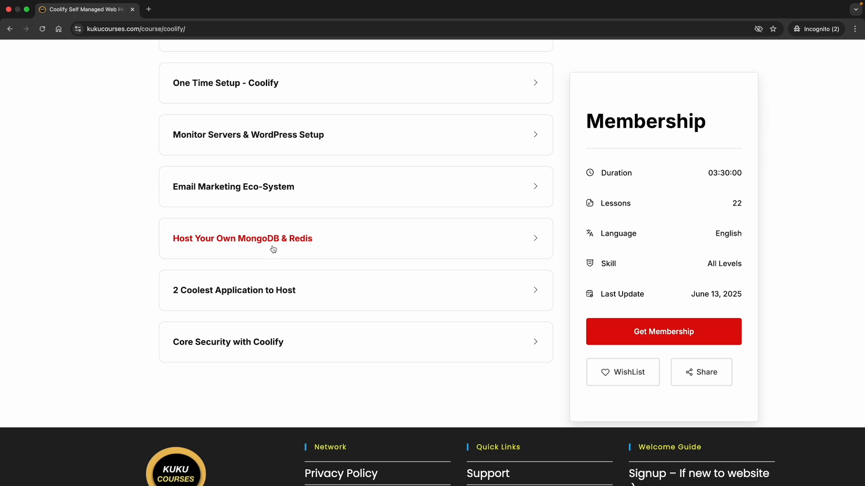
{"action": "scroll", "coordinate": [273, 249], "scroll_direction": "up", "scroll_amount": 2}
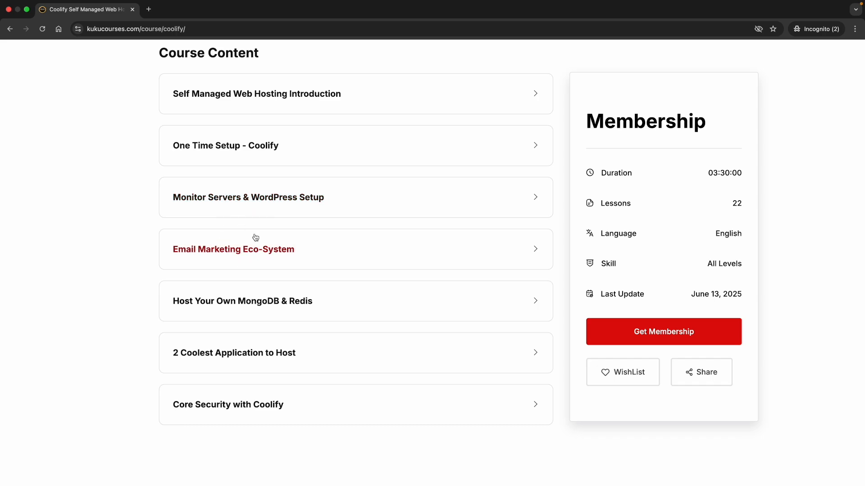
{"action": "left_click", "coordinate": [276, 262]}
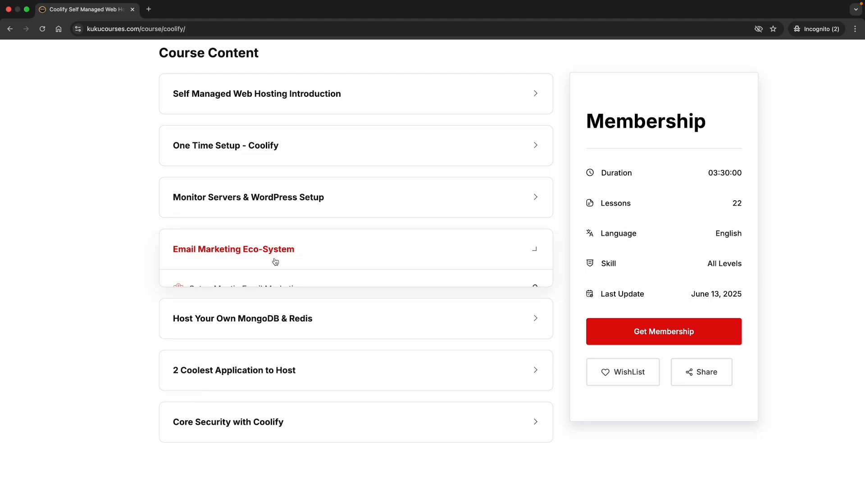
{"action": "left_click", "coordinate": [288, 259]}
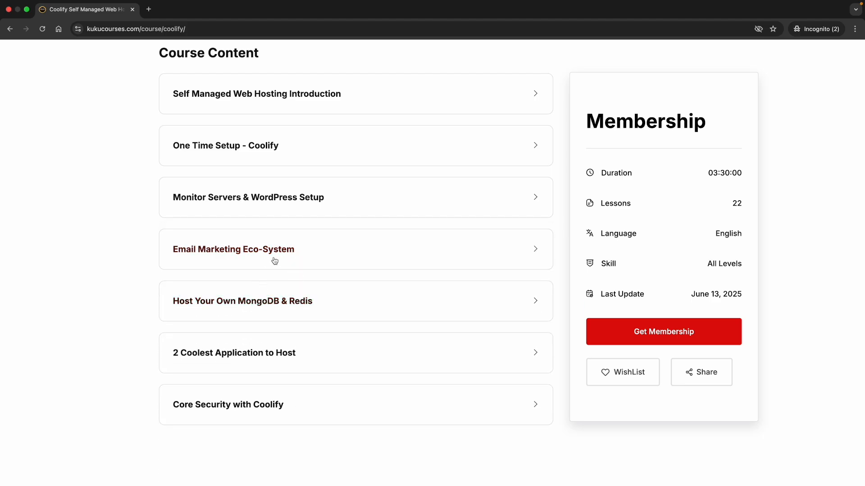
Step: Open the site's membership signup page from the pricing options and close the full-page ad
{"action": "scroll", "coordinate": [275, 258], "scroll_direction": "up", "scroll_amount": 15}
{"action": "scroll", "coordinate": [275, 259], "scroll_direction": "up", "scroll_amount": 15}
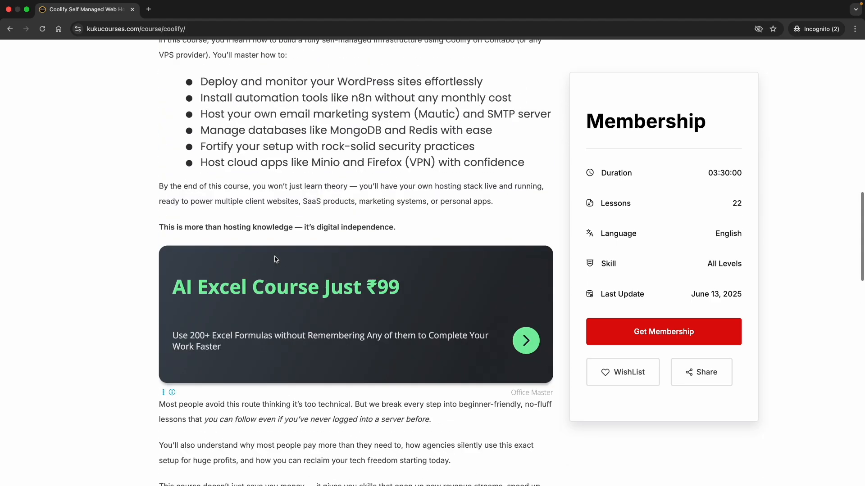
{"action": "scroll", "coordinate": [275, 257], "scroll_direction": "up", "scroll_amount": 5}
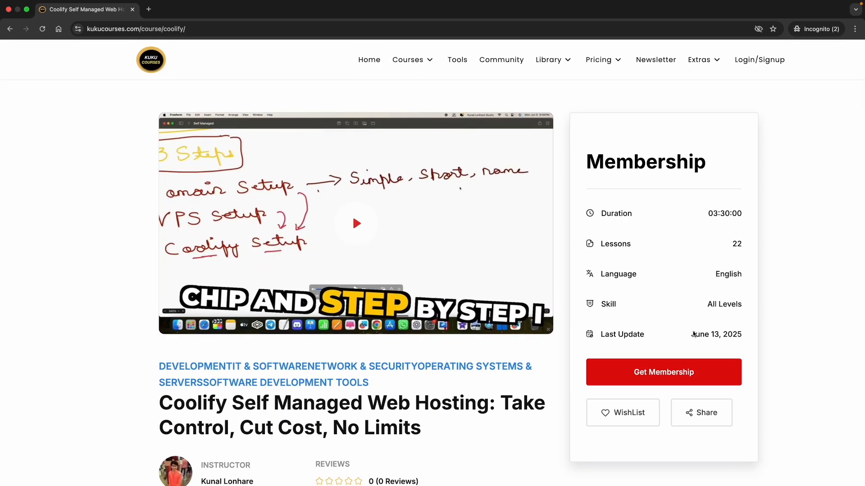
{"action": "mouse_move", "coordinate": [603, 63]}
{"action": "left_click", "coordinate": [608, 91]}
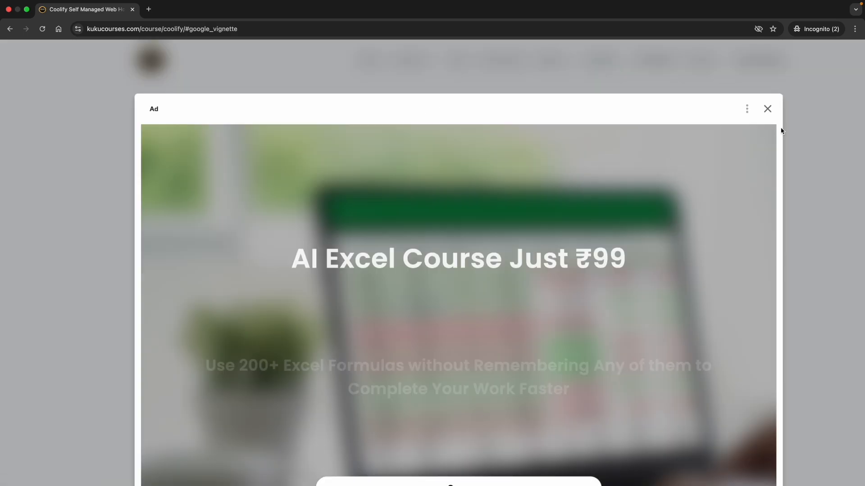
{"action": "left_click", "coordinate": [768, 110]}
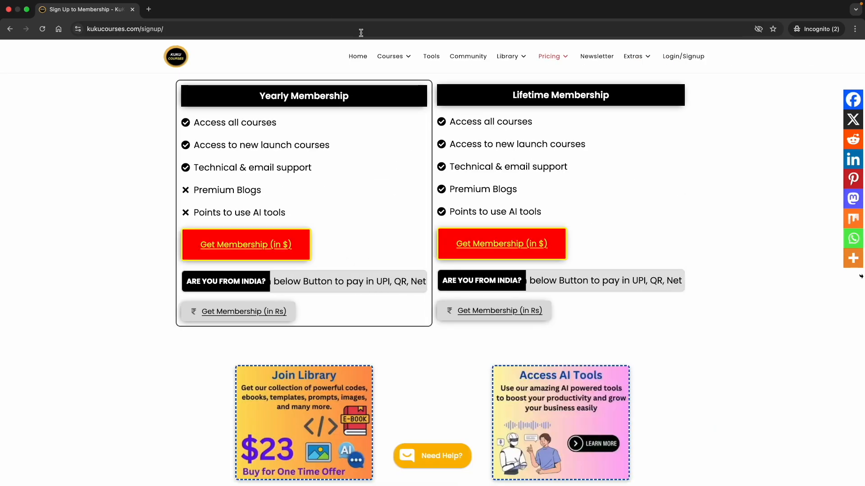
Step: Open the Kuku Courses archive and browse the first page of course cards
{"action": "mouse_move", "coordinate": [385, 59]}
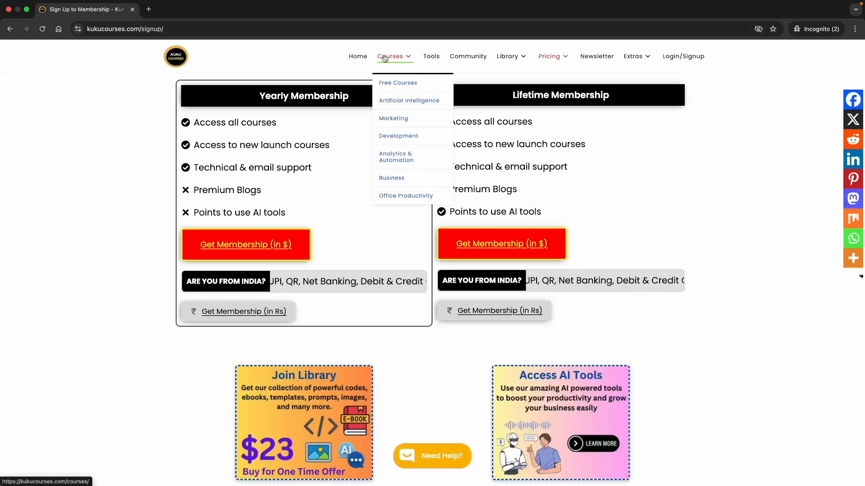
{"action": "left_click", "coordinate": [385, 58]}
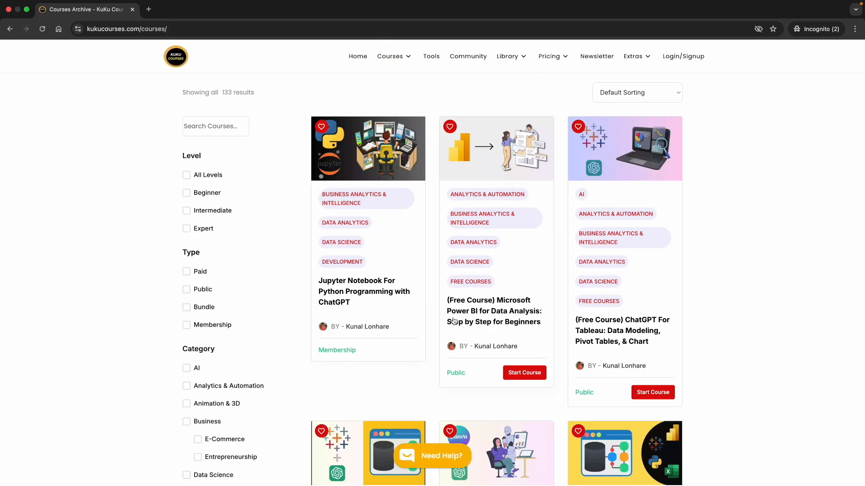
{"action": "scroll", "coordinate": [454, 321], "scroll_direction": "down", "scroll_amount": 15}
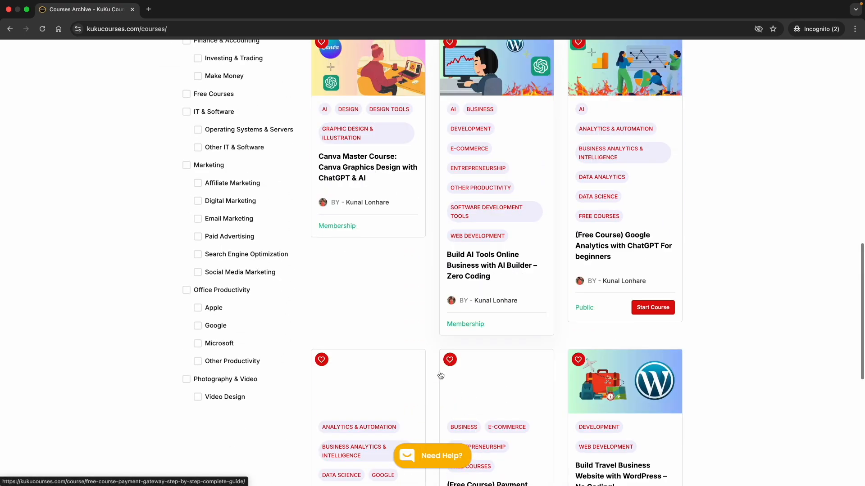
{"action": "scroll", "coordinate": [494, 334], "scroll_direction": "down", "scroll_amount": 4}
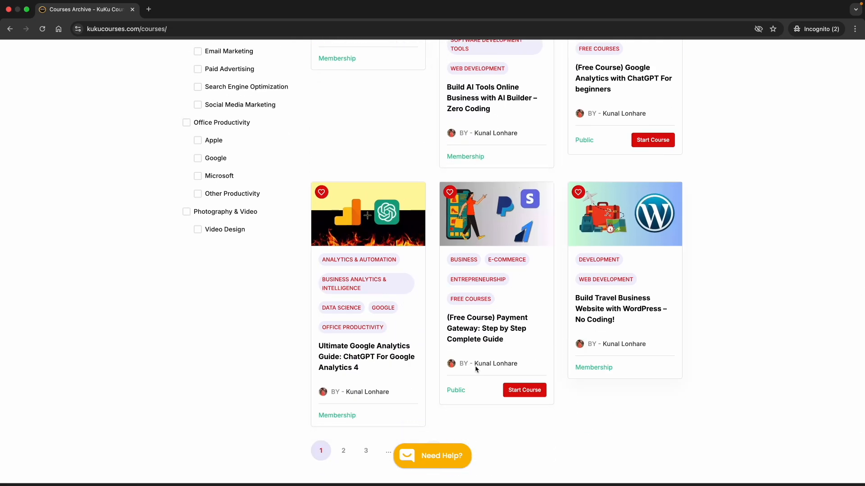
{"action": "scroll", "coordinate": [291, 277], "scroll_direction": "up", "scroll_amount": 20}
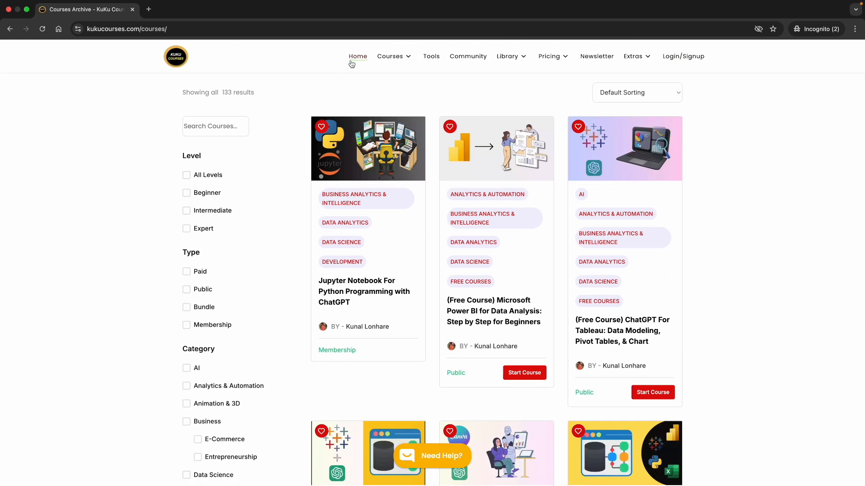
Step: Visit the Kuku Courses home page, then open the Library page at its Developer Kit contents
{"action": "left_click", "coordinate": [354, 59]}
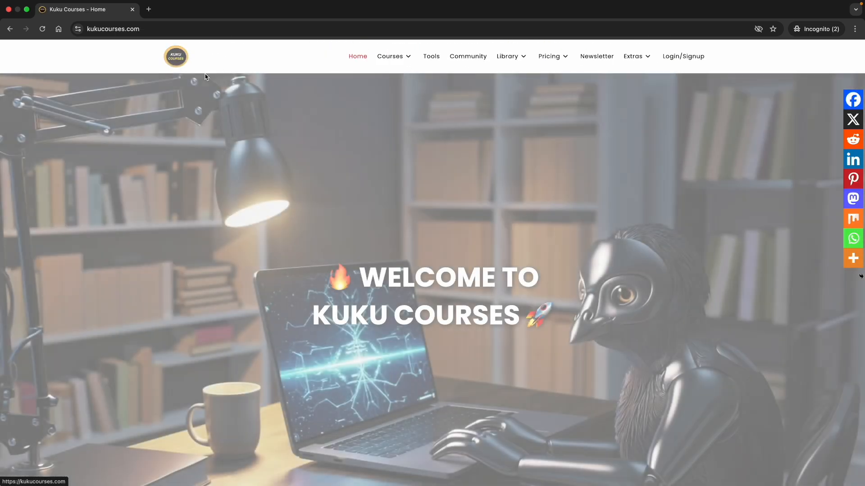
{"action": "left_click", "coordinate": [504, 57]}
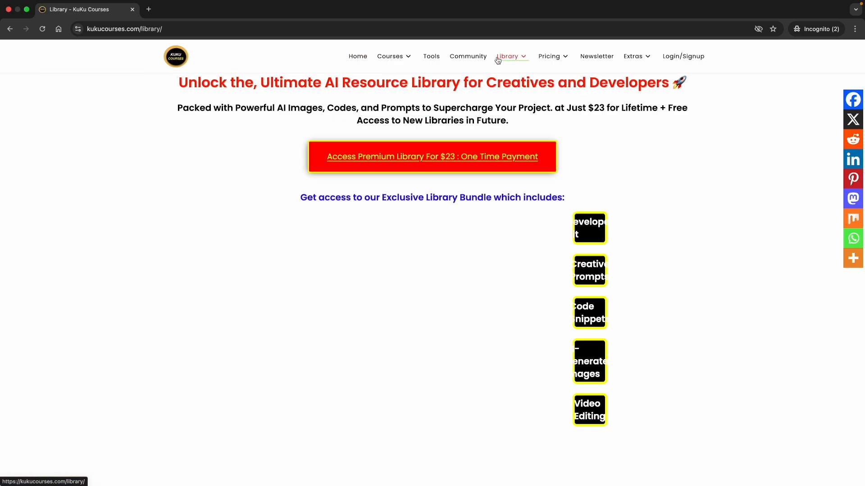
{"action": "scroll", "coordinate": [329, 277], "scroll_direction": "down", "scroll_amount": 3}
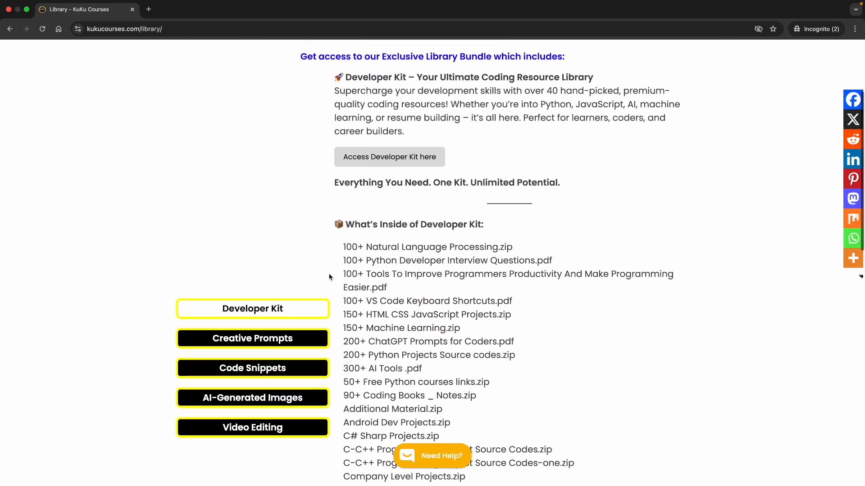
{"action": "scroll", "coordinate": [385, 269], "scroll_direction": "down", "scroll_amount": 1}
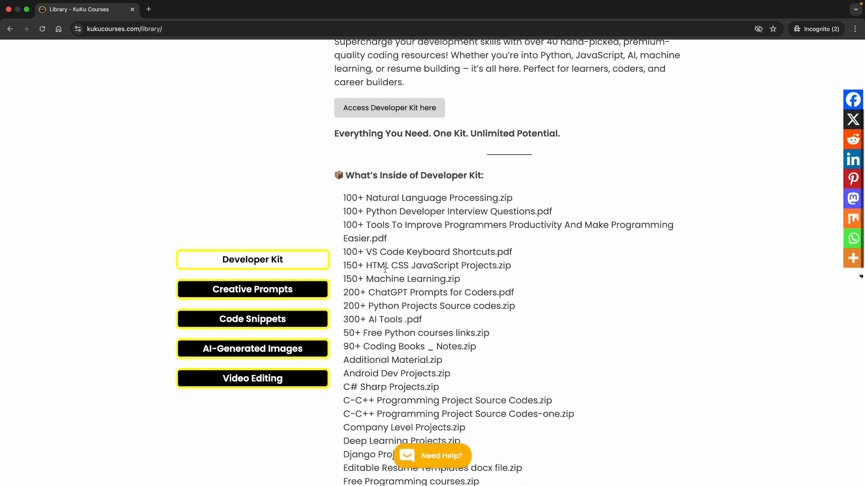
Step: Review the Developer Kit file list, highlighting the entry "200+ Python Projects Source codes.zip"
{"action": "triple_click", "coordinate": [358, 217]}
{"action": "left_click", "coordinate": [395, 266]}
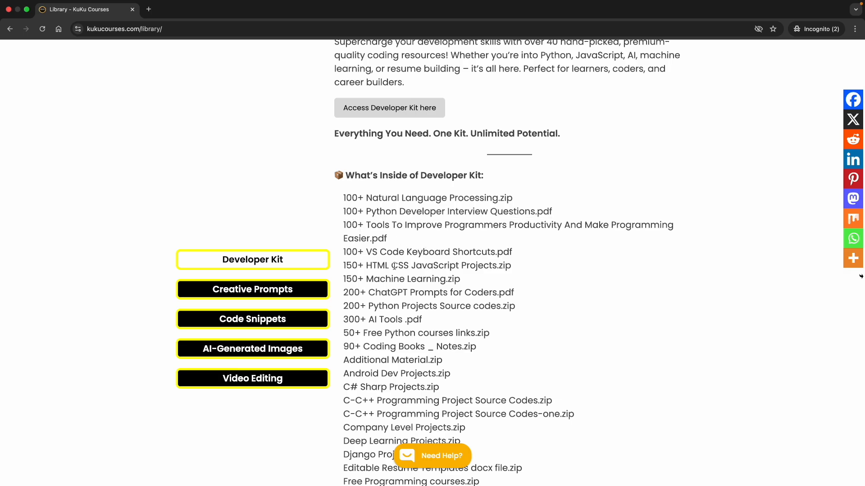
{"action": "triple_click", "coordinate": [375, 307]}
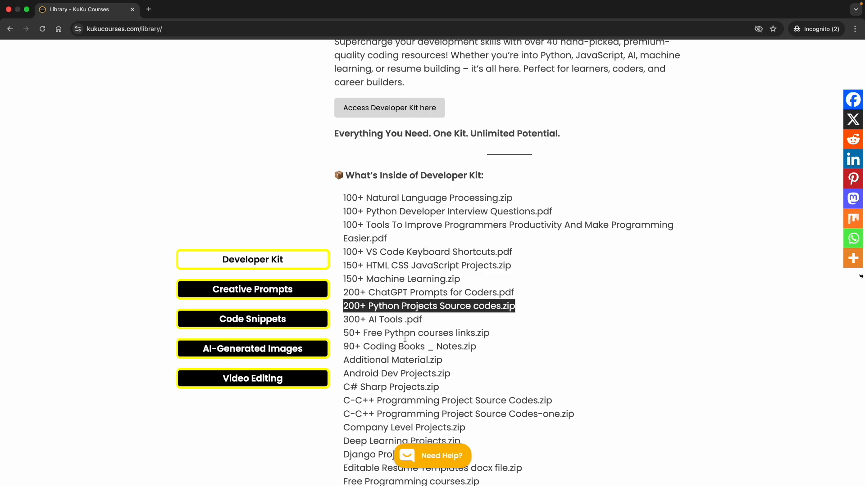
{"action": "left_click", "coordinate": [406, 321]}
{"action": "scroll", "coordinate": [371, 170], "scroll_direction": "up", "scroll_amount": 5}
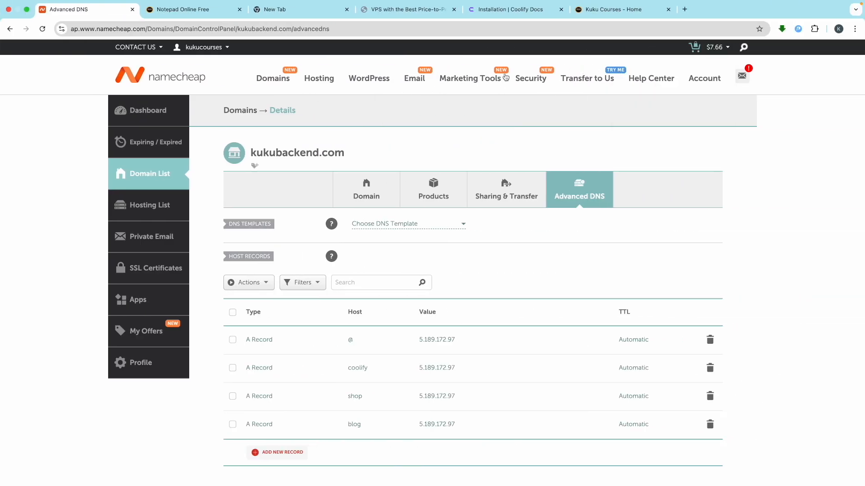
Step: Search Google for "n8n" in a new browser tab and look over the official n8n.io home page
{"action": "left_click", "coordinate": [685, 9]}
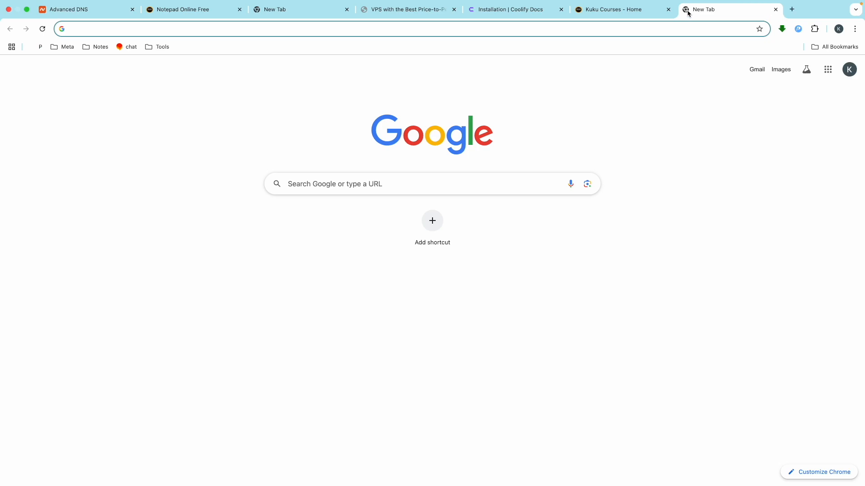
{"action": "type", "text": "n8n"}
{"action": "key", "text": "Return"}
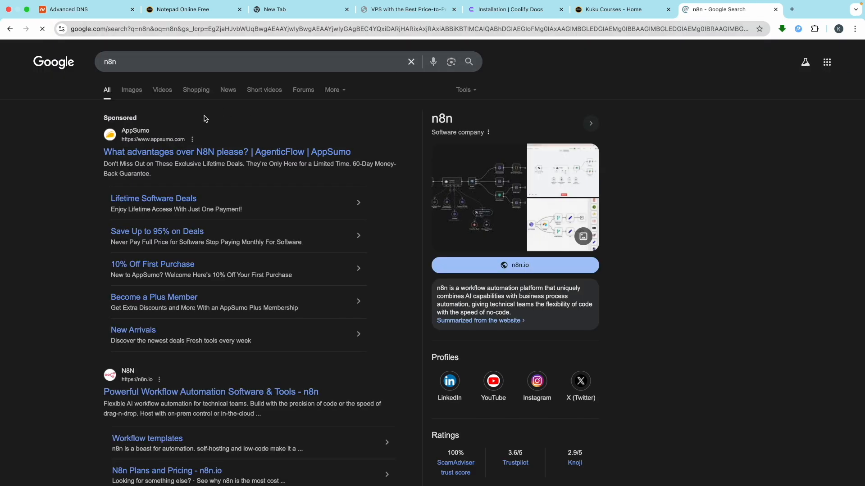
{"action": "scroll", "coordinate": [173, 412], "scroll_direction": "down", "scroll_amount": 3}
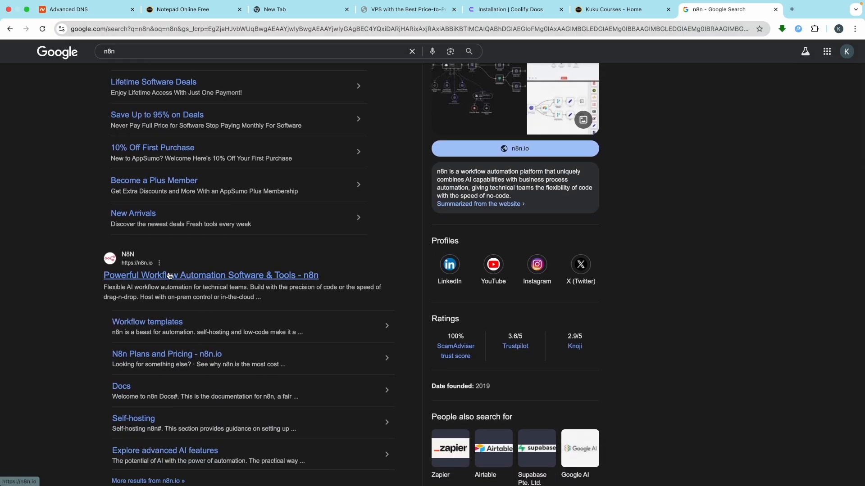
{"action": "left_click", "coordinate": [183, 276]}
{"action": "scroll", "coordinate": [232, 239], "scroll_direction": "down", "scroll_amount": 6}
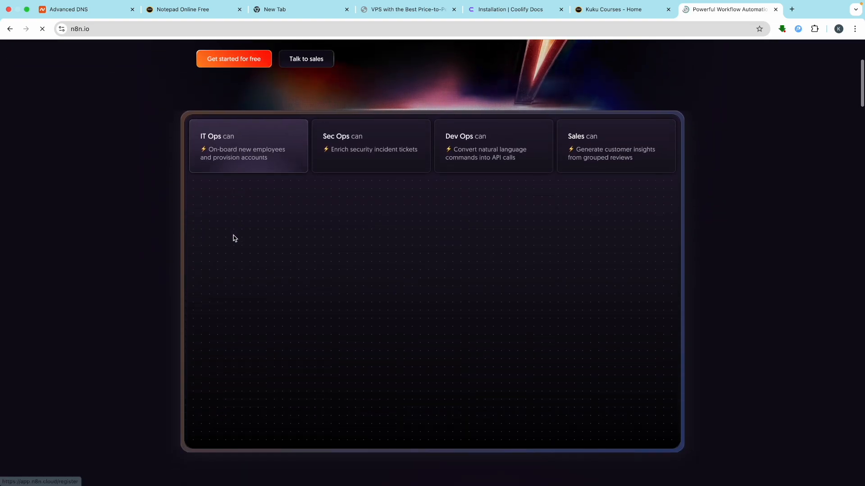
{"action": "scroll", "coordinate": [233, 239], "scroll_direction": "up", "scroll_amount": 6}
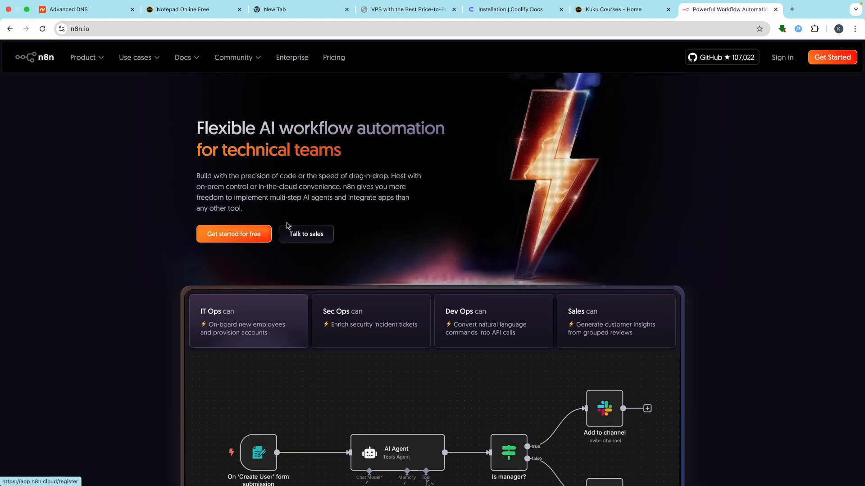
Step: Examine the Starter, Pro and Enterprise plans on n8n's pricing page, then return to the n8n home page
{"action": "left_click", "coordinate": [338, 65]}
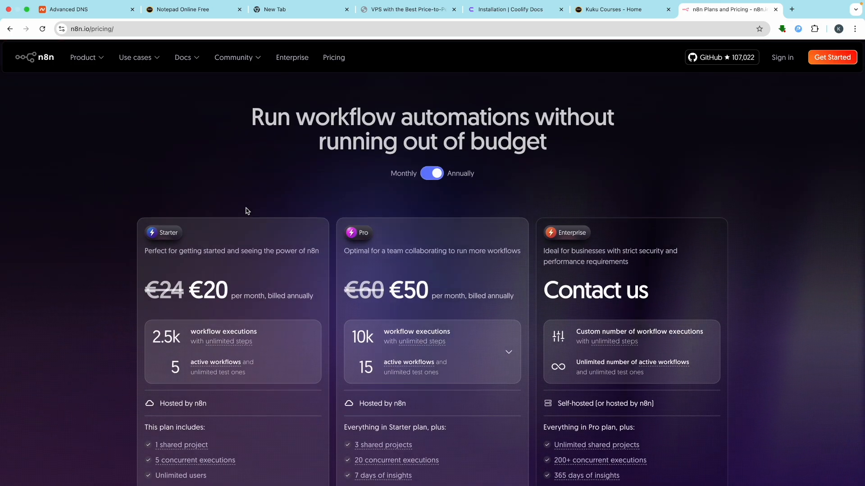
{"action": "scroll", "coordinate": [246, 210], "scroll_direction": "down", "scroll_amount": 3}
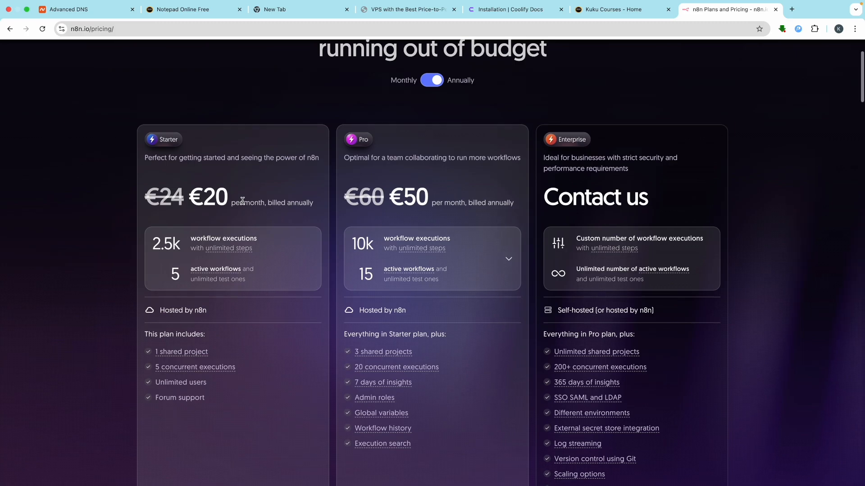
{"action": "scroll", "coordinate": [245, 141], "scroll_direction": "up", "scroll_amount": 3}
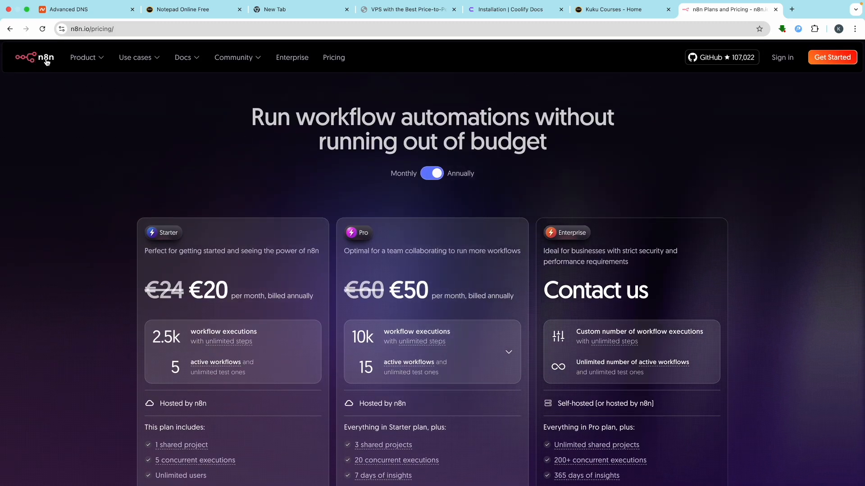
{"action": "left_click", "coordinate": [46, 61]}
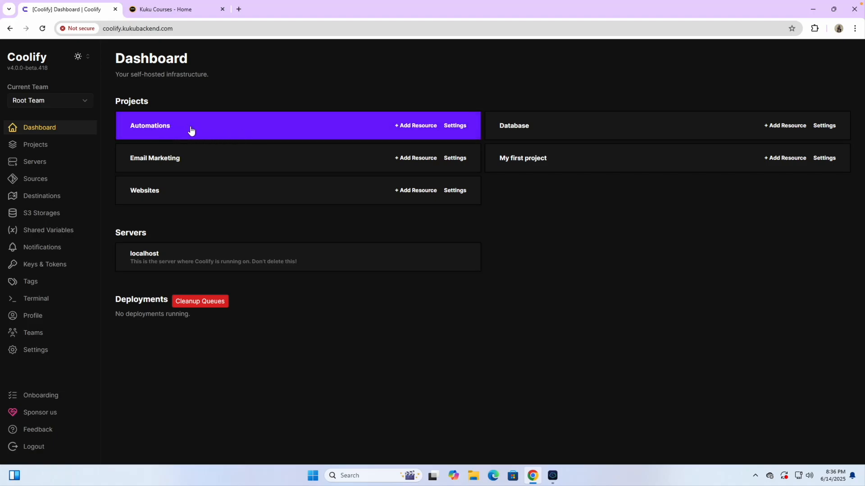
Step: Open the Automations project's production environment and add the plain N8N service, without Postgresql, as a new resource
{"action": "left_click", "coordinate": [48, 147]}
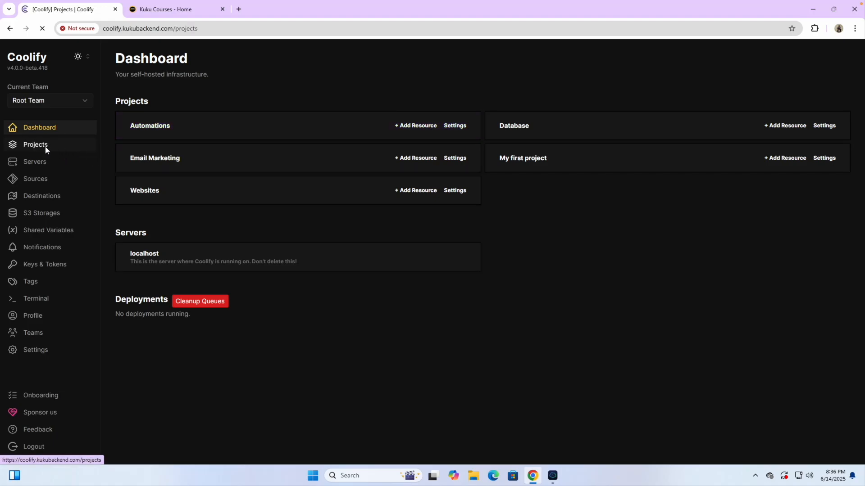
{"action": "left_click", "coordinate": [203, 137]}
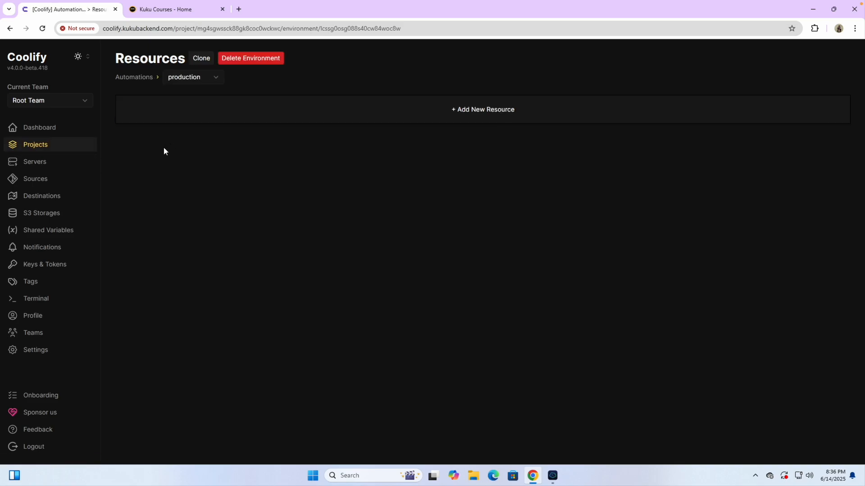
{"action": "left_click", "coordinate": [181, 78]}
{"action": "left_click", "coordinate": [183, 90]}
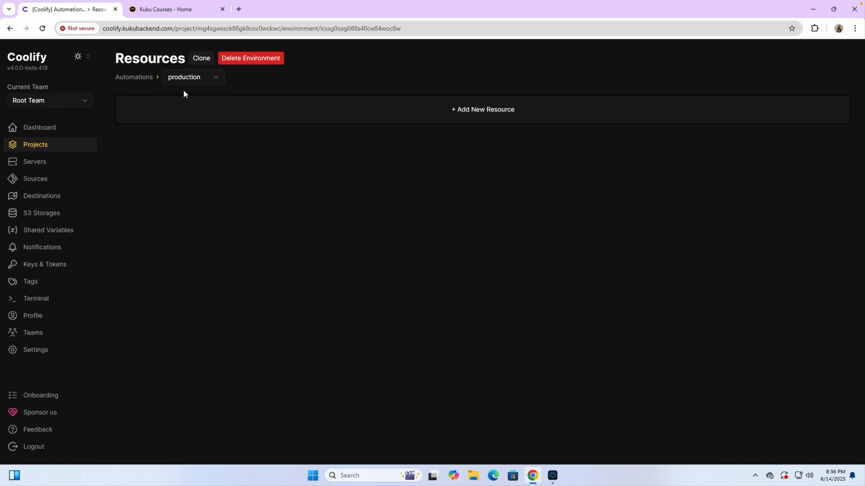
{"action": "left_click", "coordinate": [448, 115]}
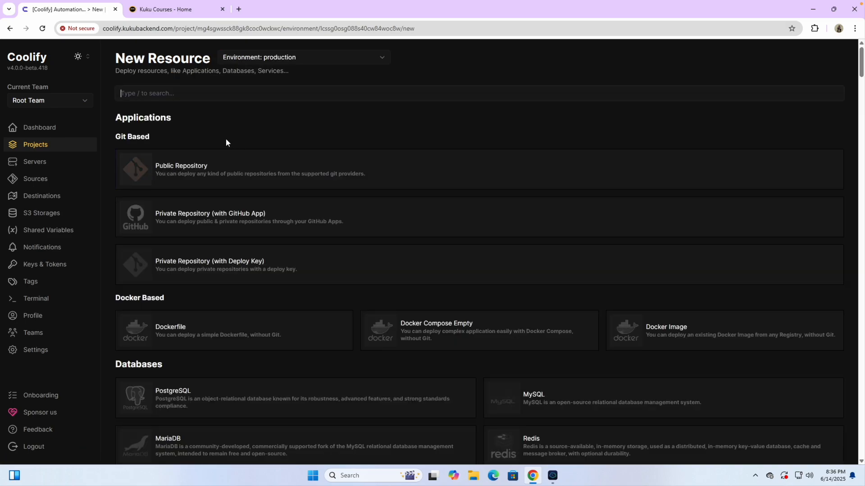
{"action": "type", "text": "n8n"}
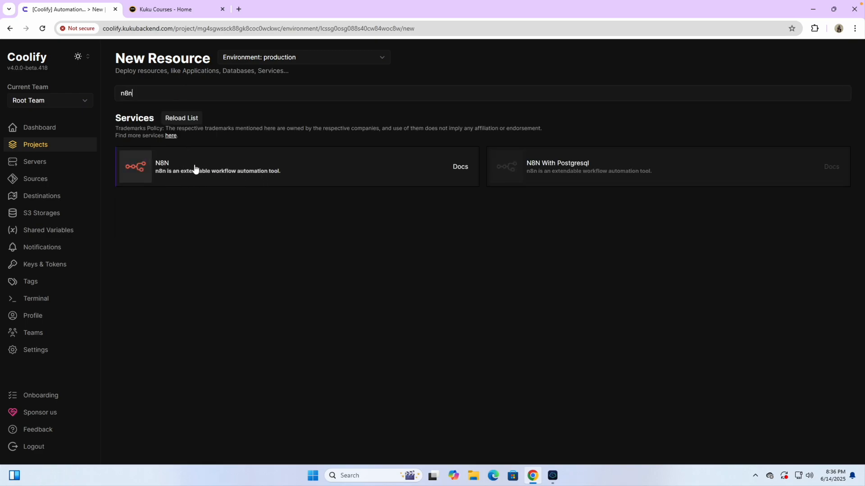
{"action": "left_click", "coordinate": [165, 167]}
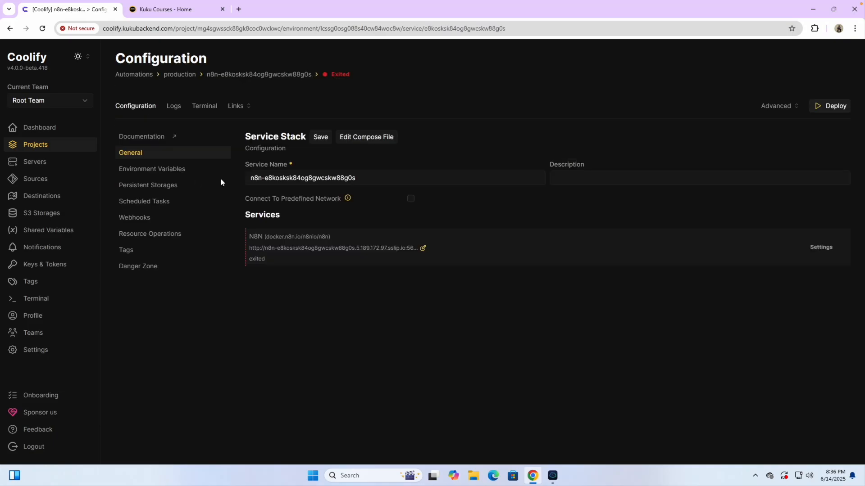
Step: Rename the service stack to n8n, save it, and open the settings of its N8N service
{"action": "double_click", "coordinate": [267, 178]}
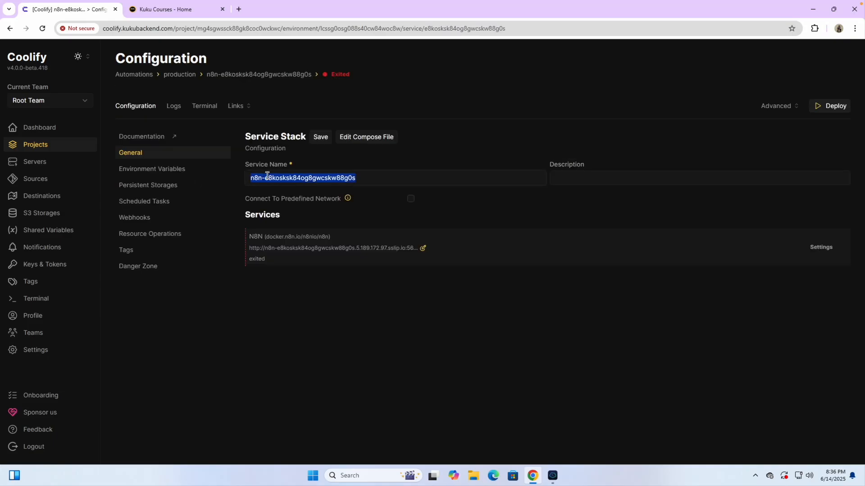
{"action": "type", "text": "n8n"}
{"action": "left_click", "coordinate": [325, 297]}
{"action": "left_click", "coordinate": [321, 138]}
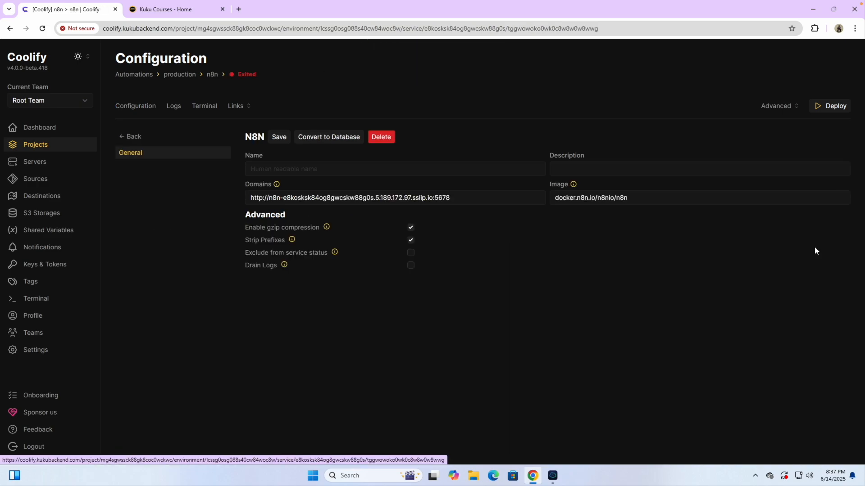
{"action": "scroll", "coordinate": [364, 197], "scroll_direction": "up", "scroll_amount": 5}
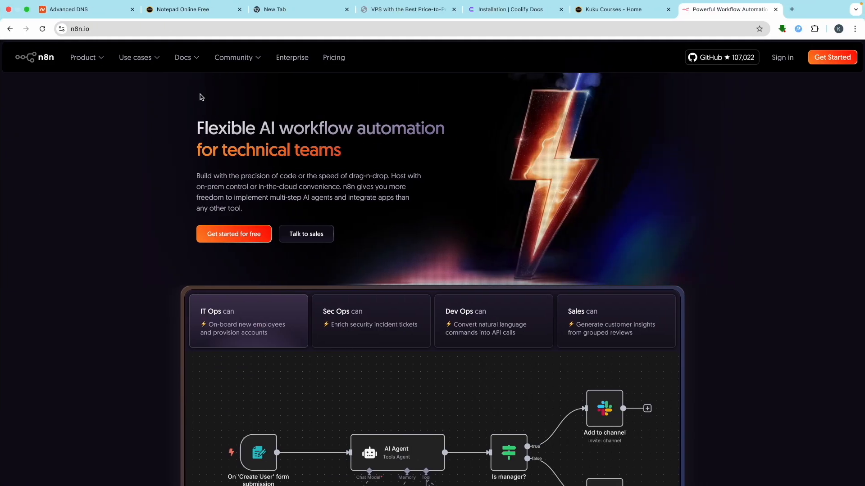
Step: Switch to Namecheap's Advanced DNS page for kukubackend.com and start a new A Record with the host automation
{"action": "left_click", "coordinate": [72, 9]}
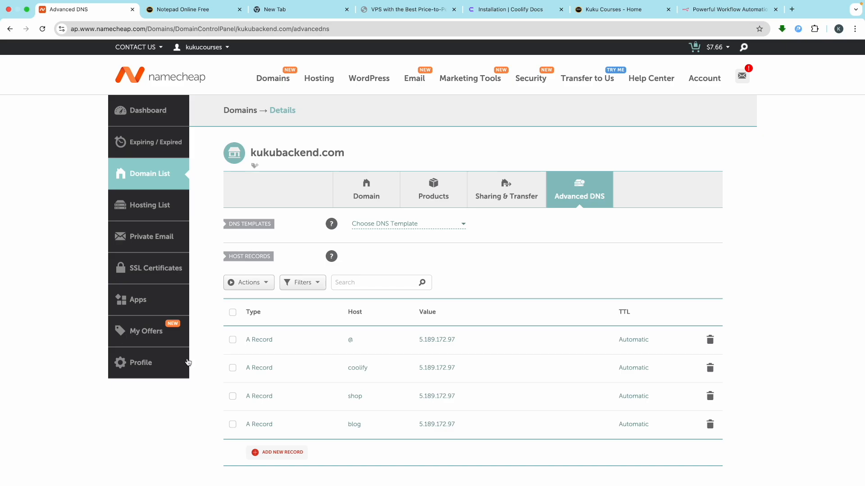
{"action": "scroll", "coordinate": [312, 413], "scroll_direction": "down", "scroll_amount": 4}
{"action": "left_click", "coordinate": [276, 270]}
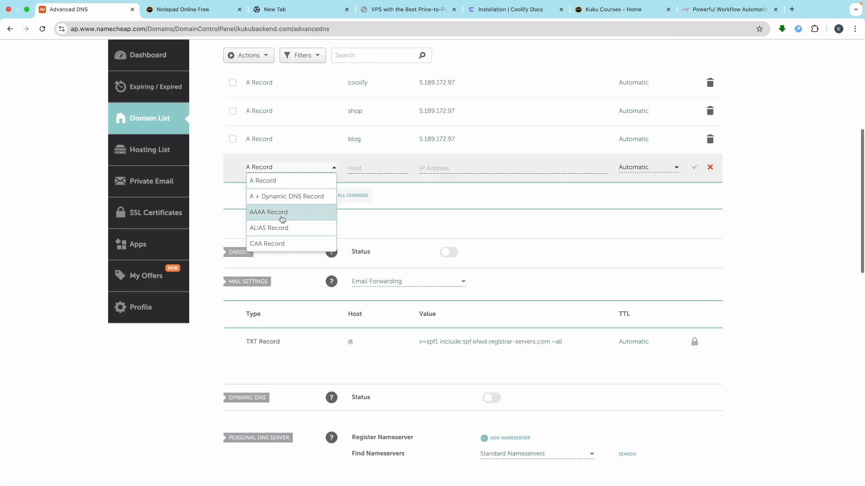
{"action": "left_click", "coordinate": [269, 183]}
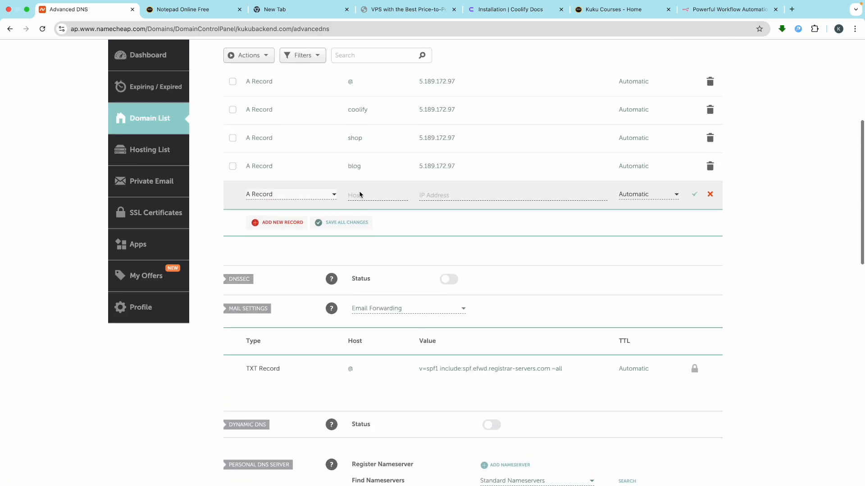
{"action": "left_click", "coordinate": [365, 203]}
{"action": "scroll", "coordinate": [364, 203], "scroll_direction": "up", "scroll_amount": 5}
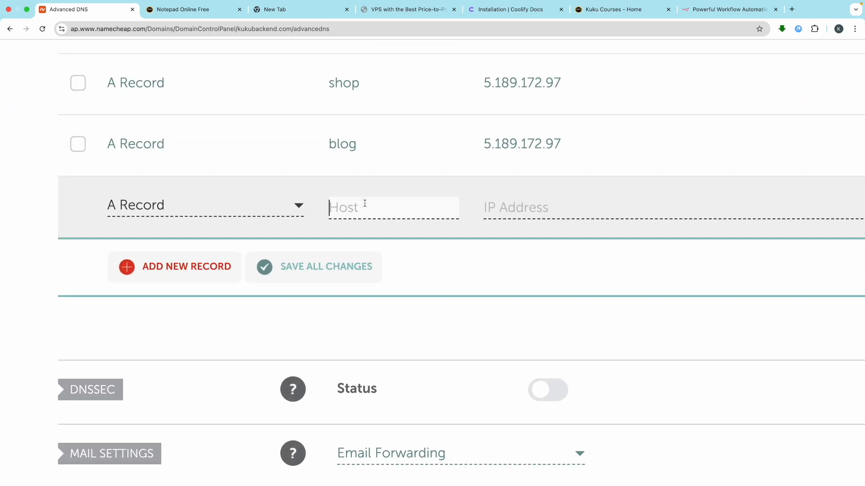
{"action": "type", "text": "aut"}
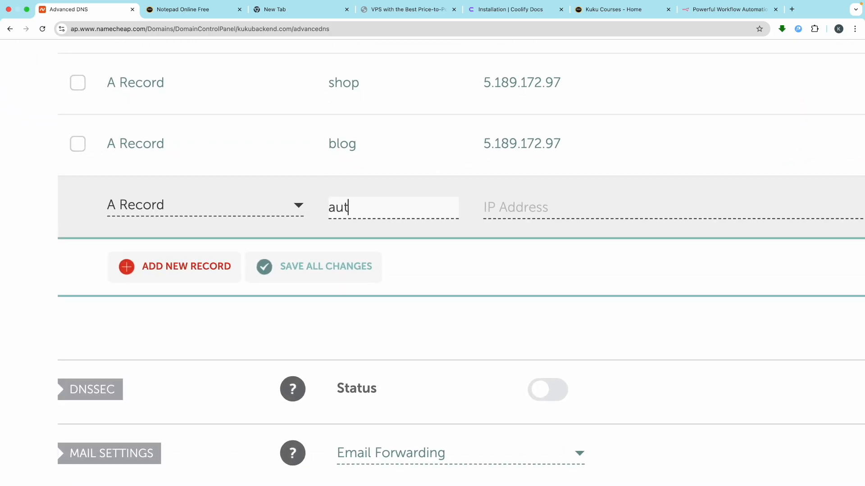
{"action": "type", "text": "omation"}
Step: Give the new automation record the IP address 5.189.172.97 from the online notepad and save the record
{"action": "left_click", "coordinate": [545, 210]}
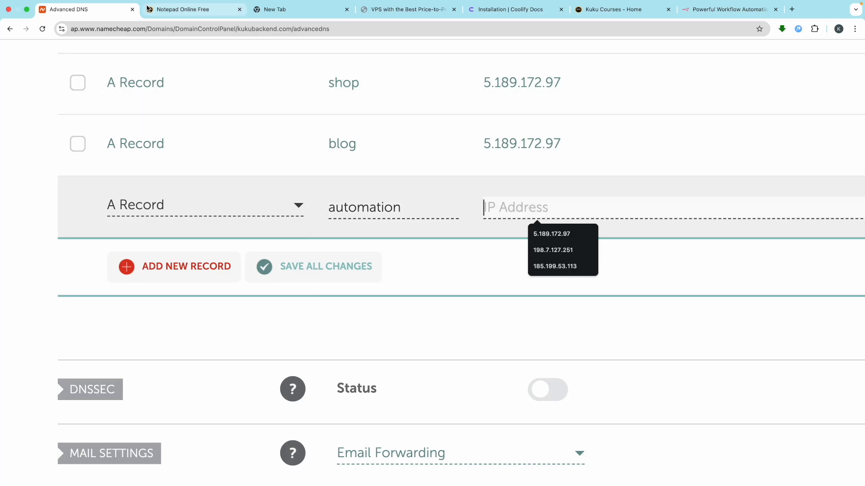
{"action": "left_click", "coordinate": [165, 10]}
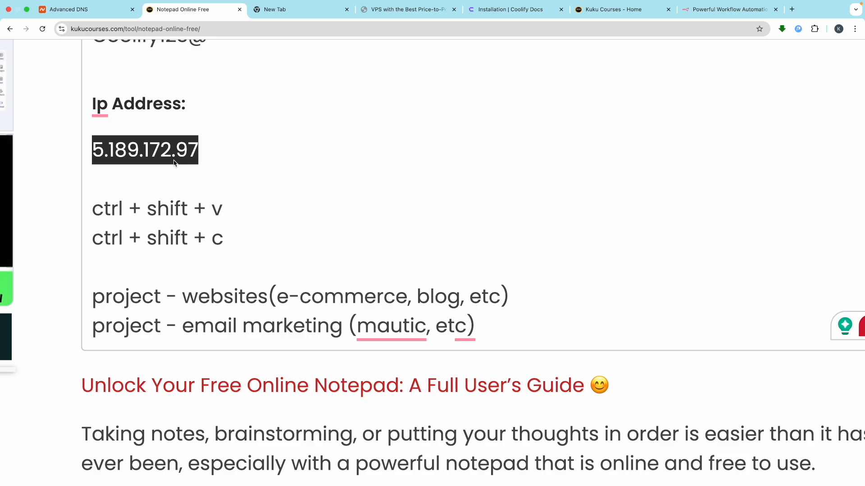
{"action": "left_click", "coordinate": [86, 10]}
{"action": "left_click", "coordinate": [513, 210]}
{"action": "type", "text": "5.189.172.97"}
{"action": "left_click", "coordinate": [528, 259]}
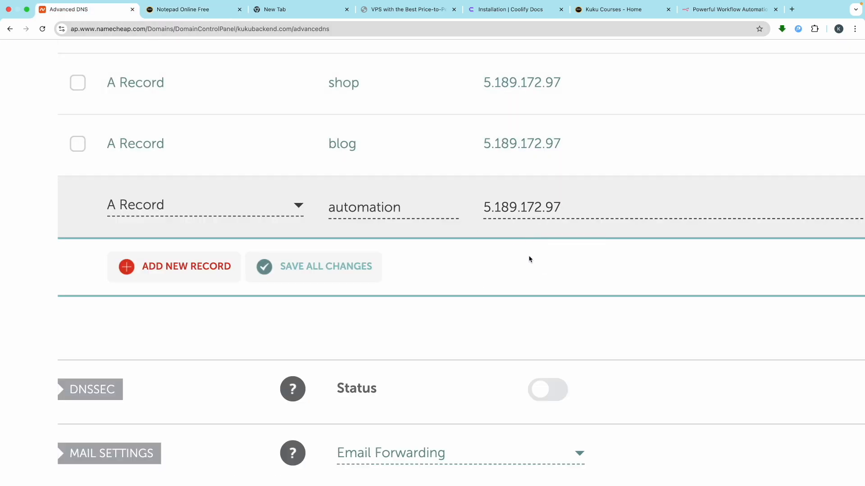
{"action": "key", "text": "super+minus"}
{"action": "key", "text": "super+minus"}
{"action": "key", "text": "super+minus"}
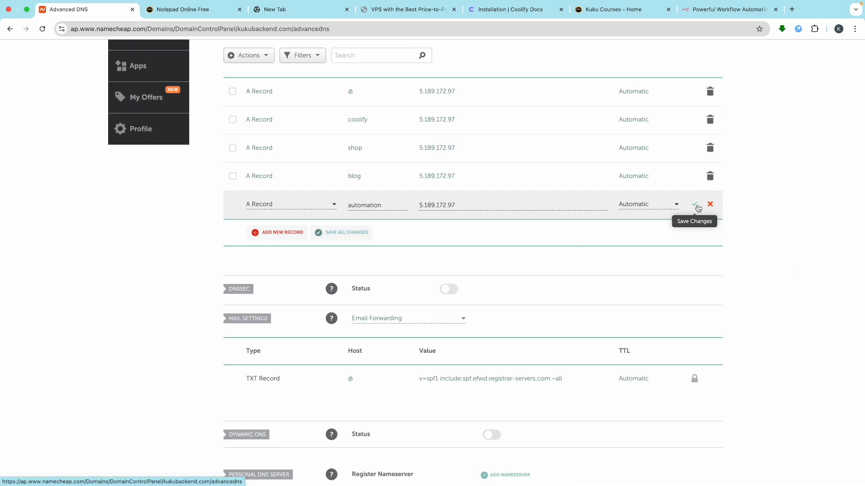
{"action": "left_click", "coordinate": [696, 206]}
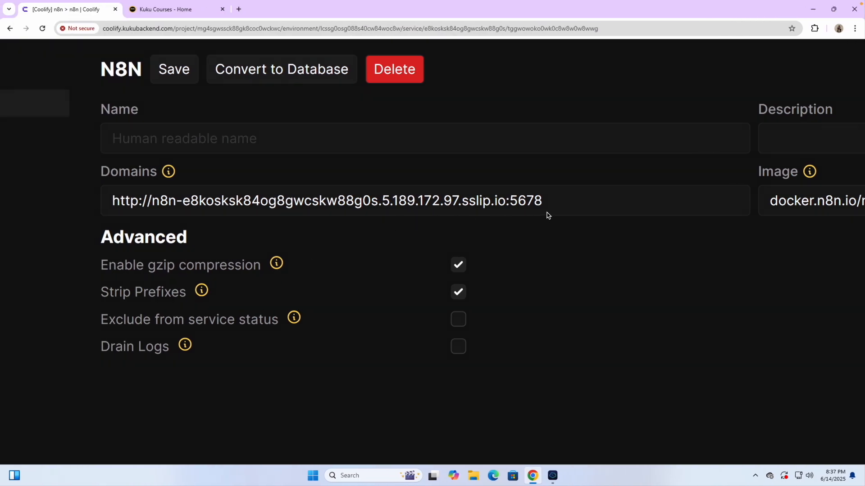
{"action": "left_click_drag", "start_coordinate": [554, 202], "coordinate": [150, 208]}
{"action": "key", "text": "BackSpace"}
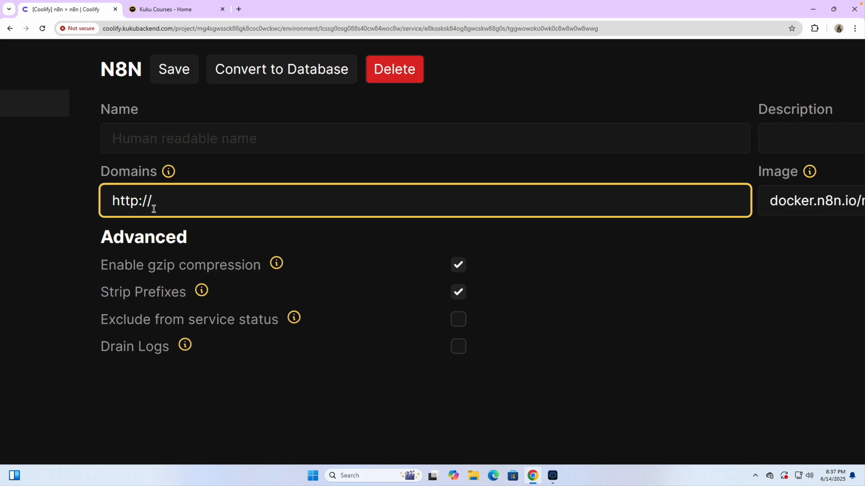
{"action": "left_click", "coordinate": [123, 199]}
{"action": "type", "text": "s"}
{"action": "left_click", "coordinate": [191, 201]}
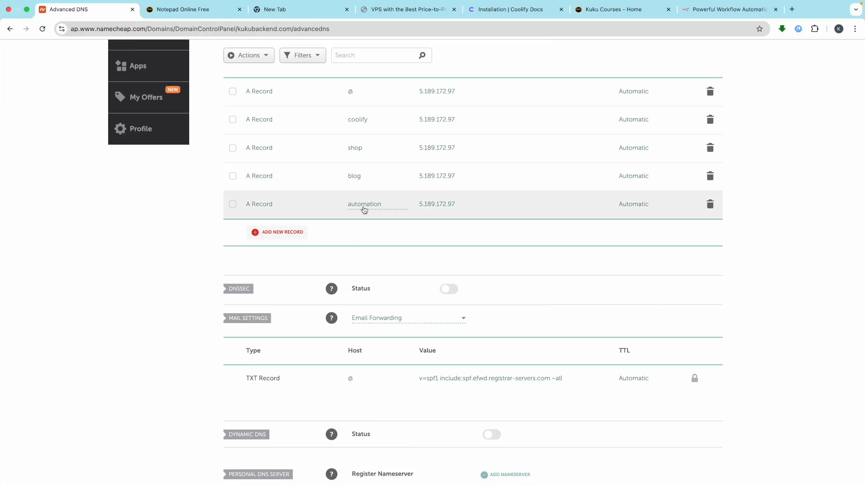
Step: Copy the domain name kukubackend.com from its Namecheap details page
{"action": "scroll", "coordinate": [413, 222], "scroll_direction": "up", "scroll_amount": 5}
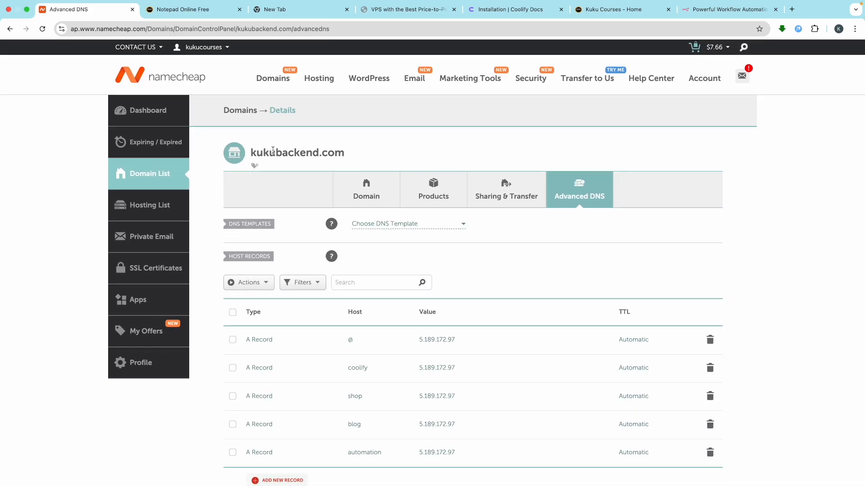
{"action": "triple_click", "coordinate": [305, 161]}
{"action": "key", "text": "ctrl+c"}
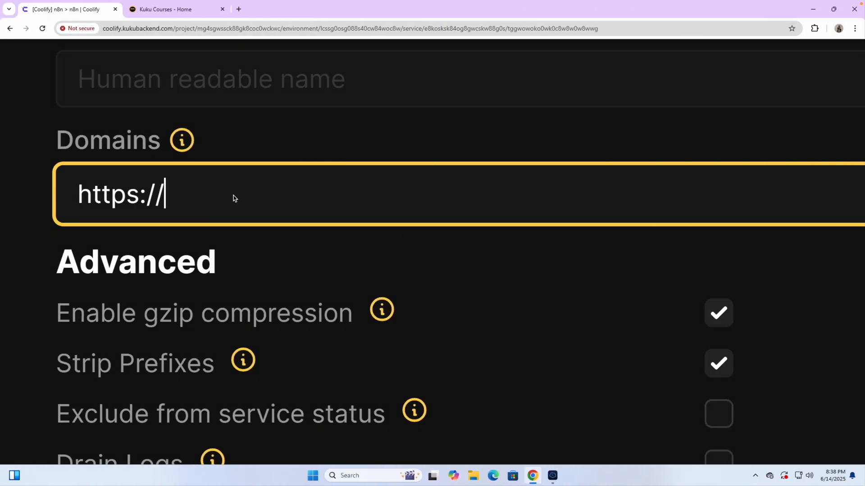
{"action": "key", "text": "super"}
{"action": "type", "text": "aut"}
{"action": "key", "text": "Escape"}
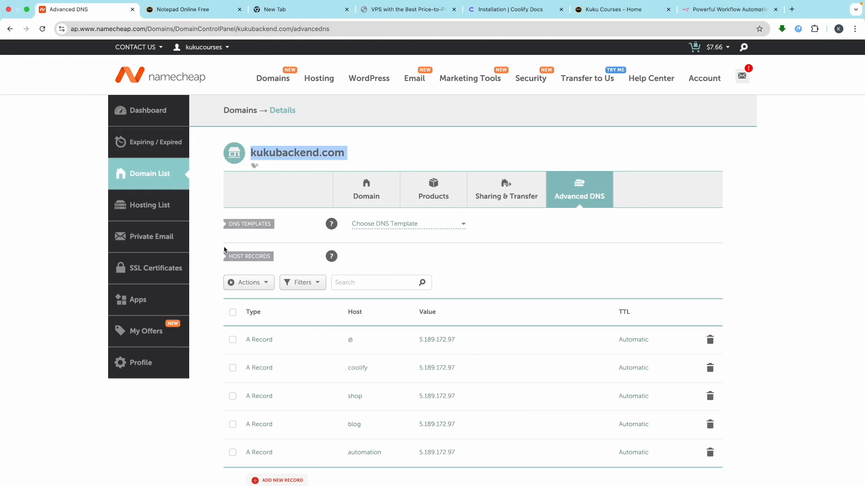
{"action": "scroll", "coordinate": [353, 321], "scroll_direction": "down", "scroll_amount": 2}
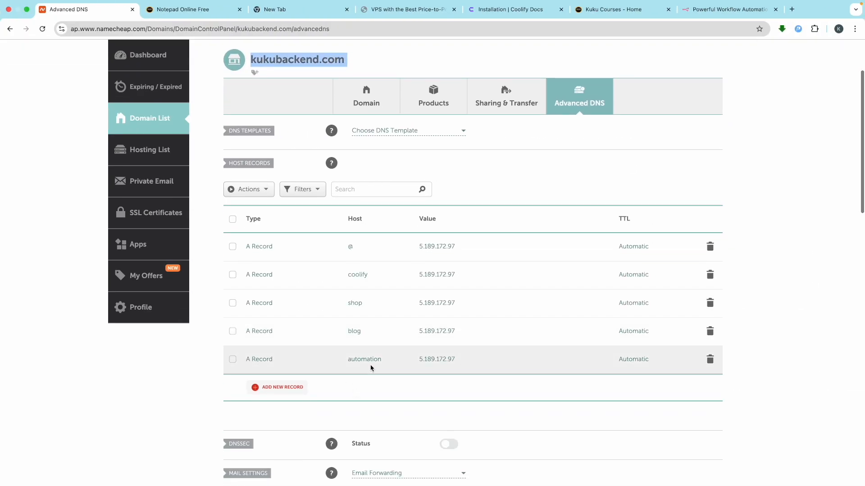
{"action": "scroll", "coordinate": [425, 362], "scroll_direction": "up", "scroll_amount": 5}
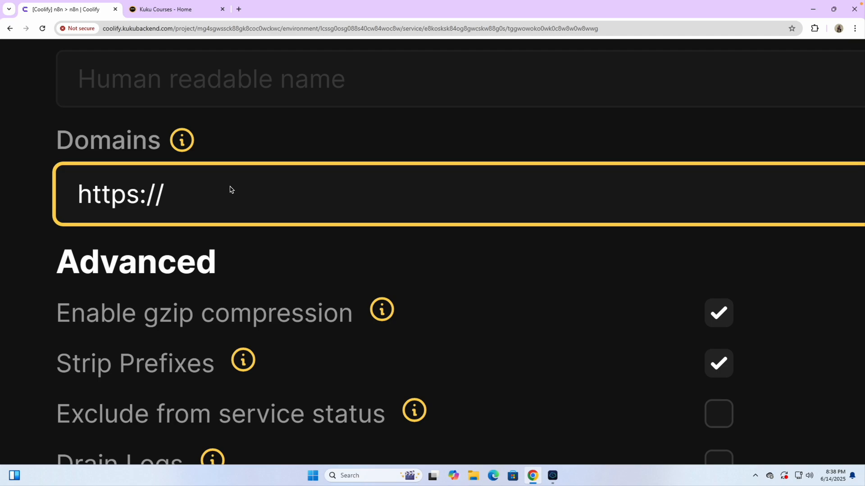
{"action": "type", "text": "aut"}
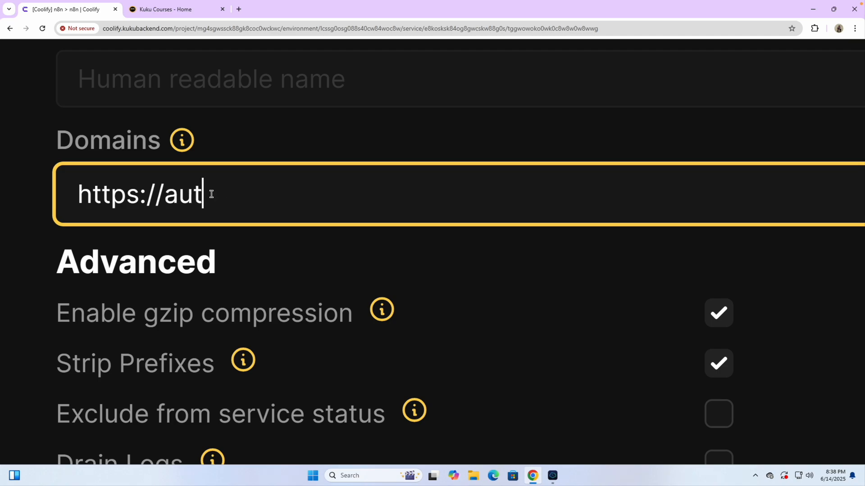
{"action": "type", "text": "omation"}
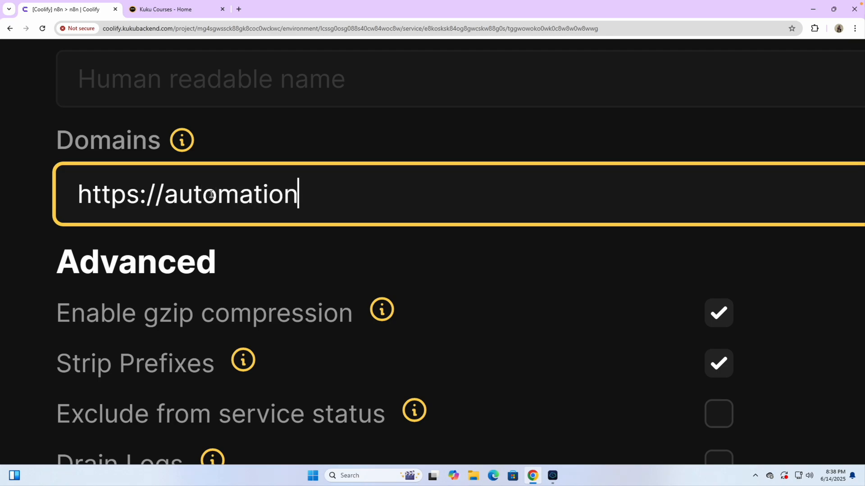
{"action": "type", "text": "."}
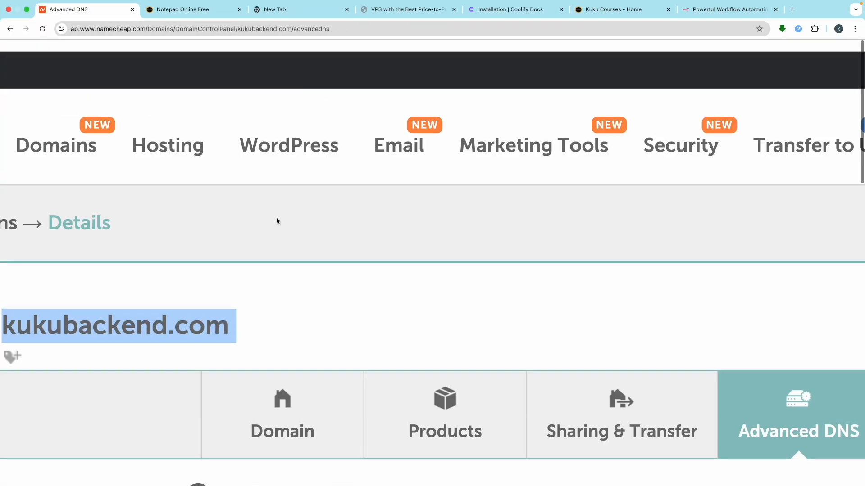
{"action": "scroll", "coordinate": [126, 247], "scroll_direction": "up", "scroll_amount": 3}
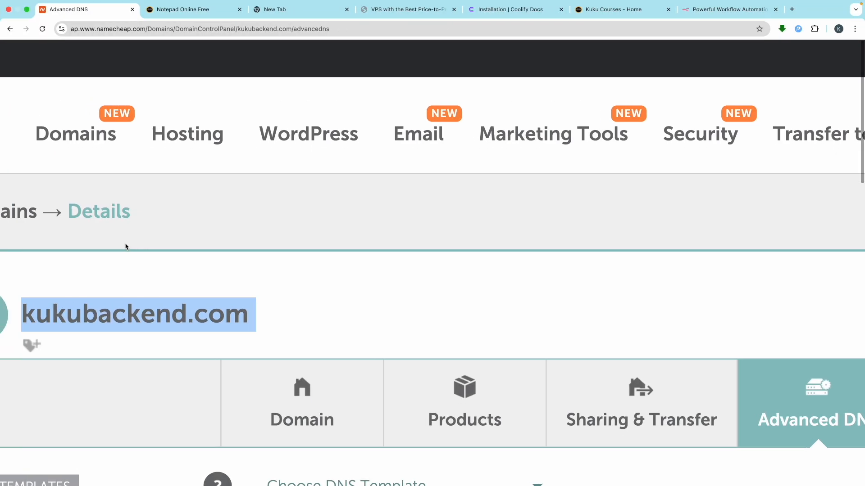
{"action": "triple_click", "coordinate": [206, 306]}
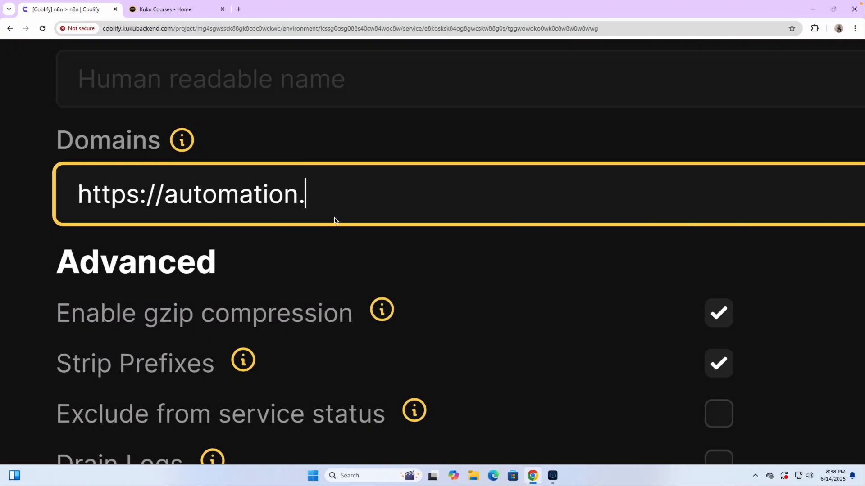
{"action": "key", "text": "ctrl+v"}
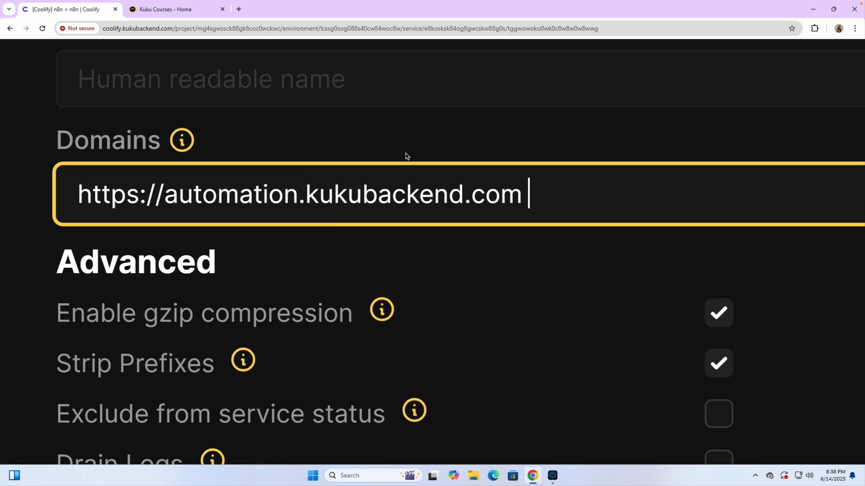
{"action": "scroll", "coordinate": [412, 149], "scroll_direction": "down", "scroll_amount": 5}
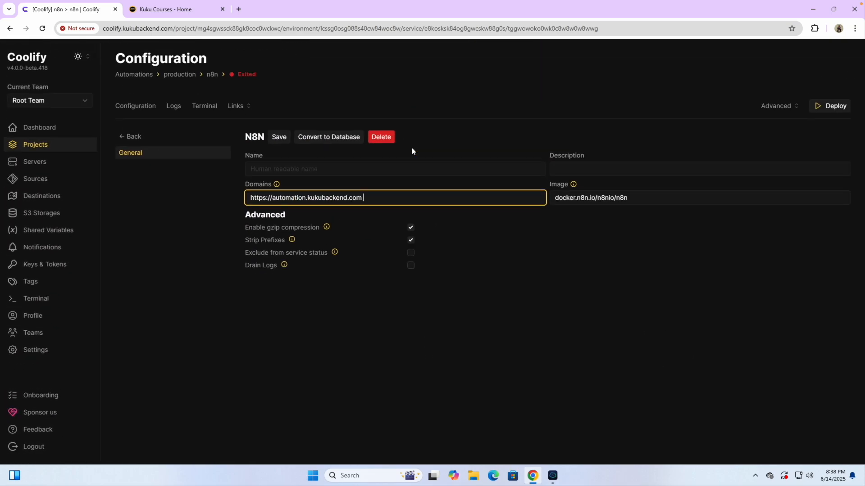
{"action": "left_click", "coordinate": [279, 136]}
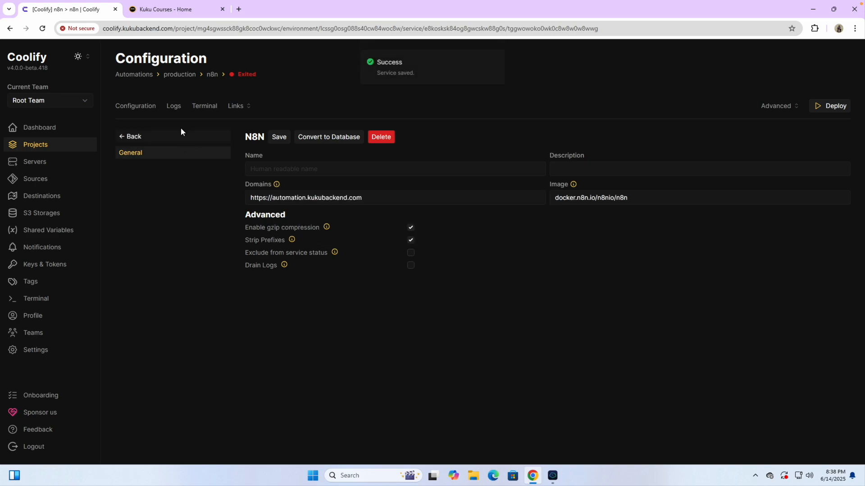
{"action": "left_click", "coordinate": [141, 108]}
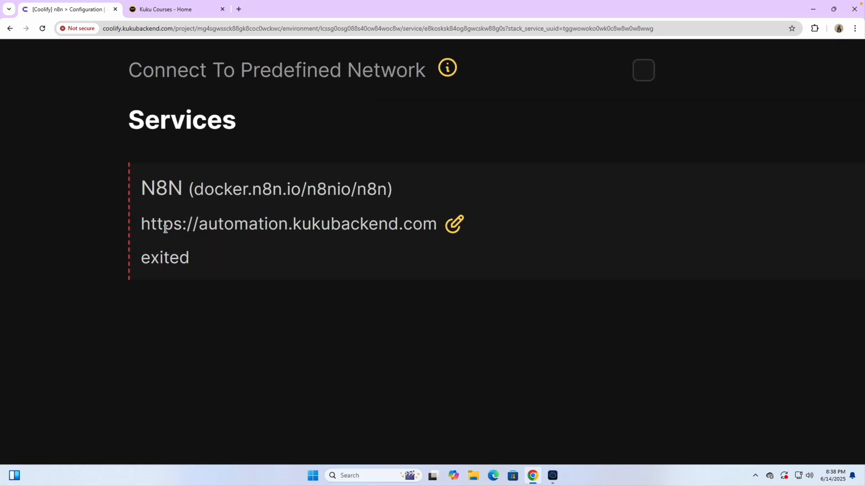
{"action": "left_click", "coordinate": [207, 225]}
{"action": "left_click_drag", "start_coordinate": [207, 225], "coordinate": [449, 228]}
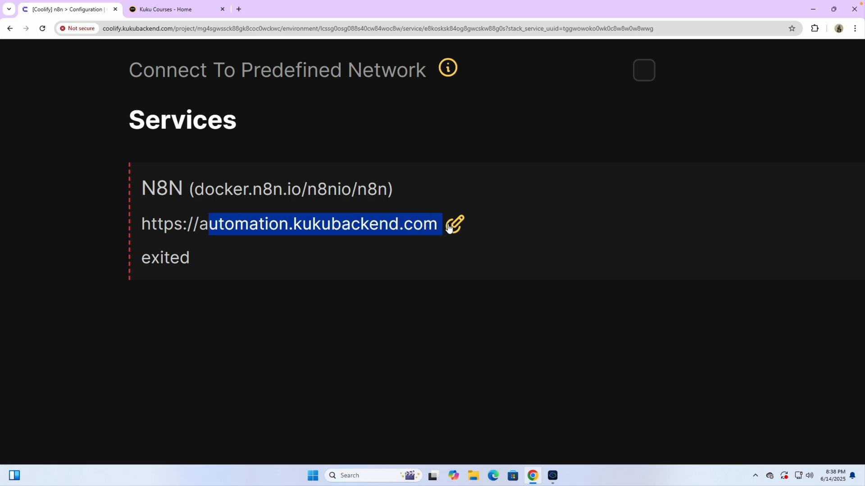
{"action": "left_click", "coordinate": [364, 288]}
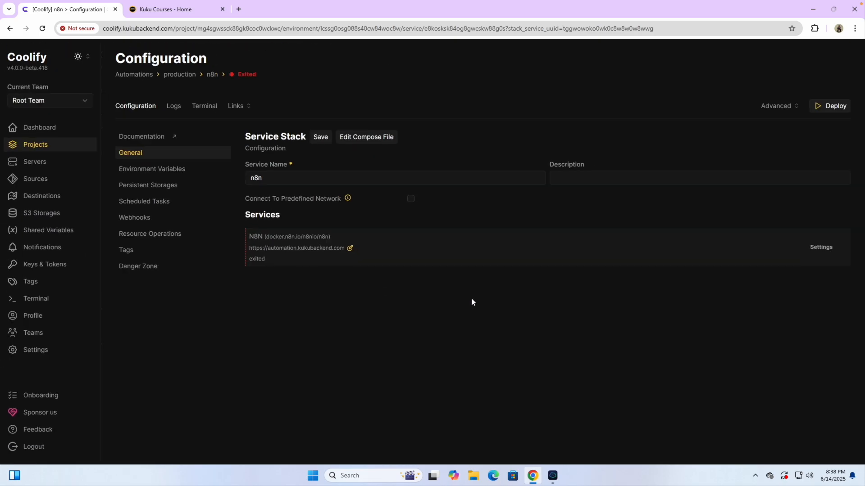
{"action": "left_click", "coordinate": [836, 106]}
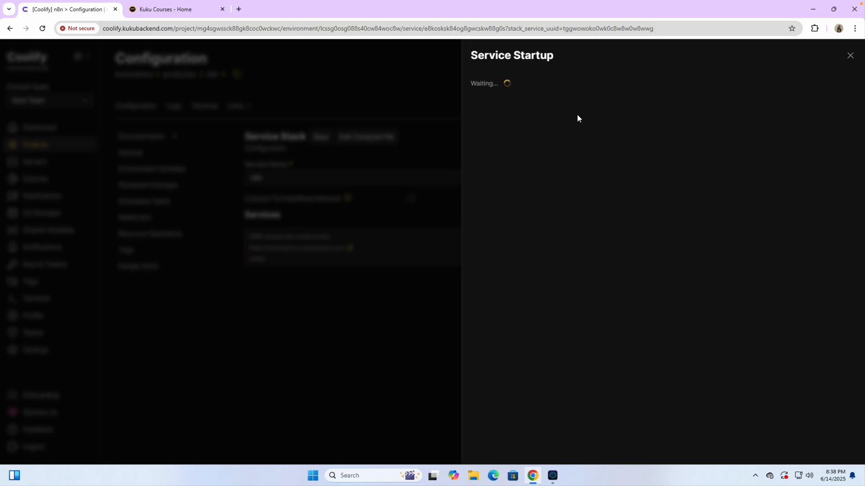
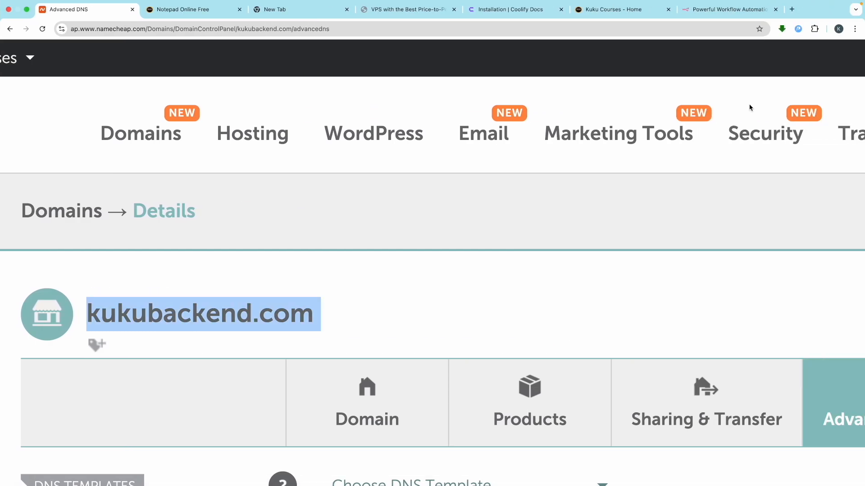
Step: Follow the n8n service startup logs until the container has started, and close them
{"action": "left_click", "coordinate": [680, 11]}
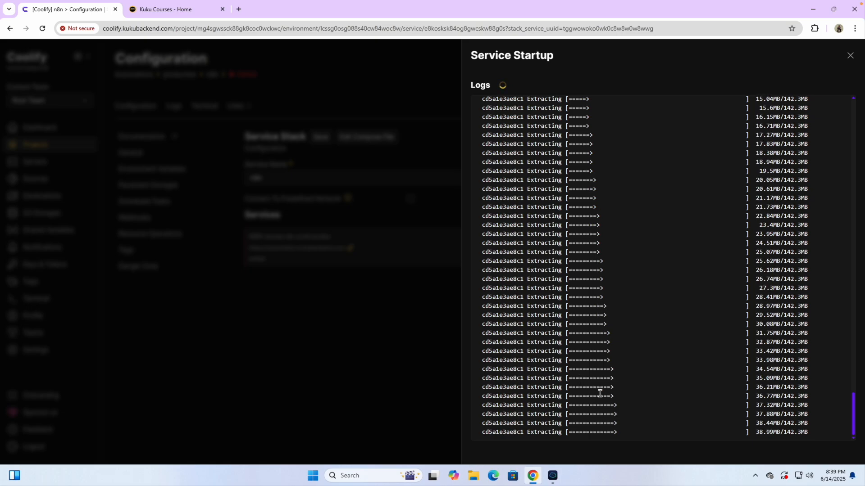
{"action": "scroll", "coordinate": [619, 406], "scroll_direction": "up", "scroll_amount": 5}
{"action": "scroll", "coordinate": [619, 406], "scroll_direction": "down", "scroll_amount": 5}
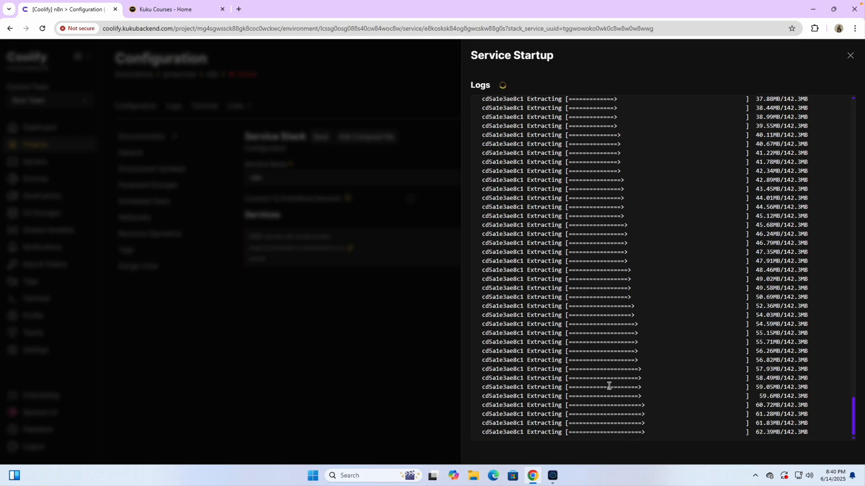
{"action": "left_click_drag", "start_coordinate": [615, 435], "coordinate": [651, 438]}
{"action": "left_click", "coordinate": [621, 432]}
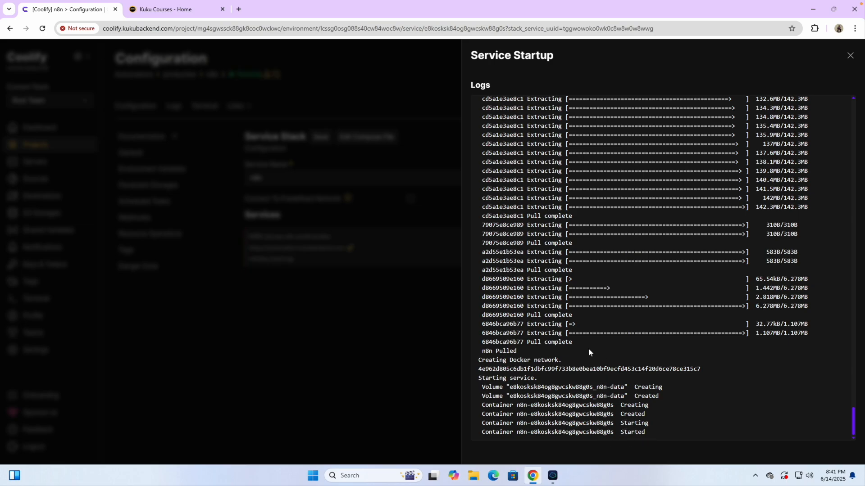
{"action": "left_click", "coordinate": [850, 55]}
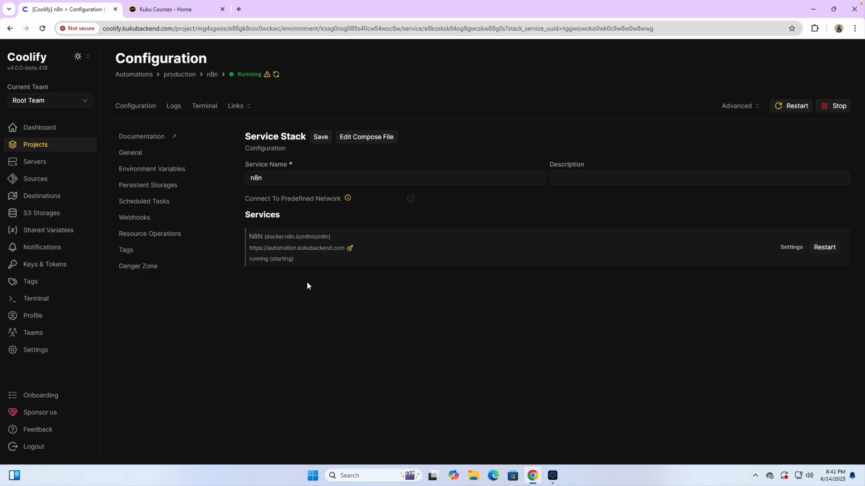
Step: Refresh the n8n service status, reload the configuration page and examine the running state of the N8N service
{"action": "scroll", "coordinate": [299, 278], "scroll_direction": "up", "scroll_amount": 5}
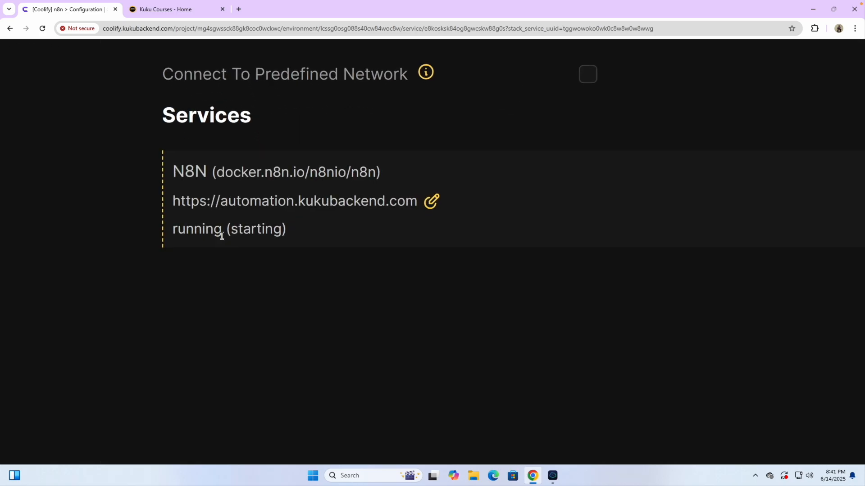
{"action": "scroll", "coordinate": [278, 272], "scroll_direction": "down", "scroll_amount": 5}
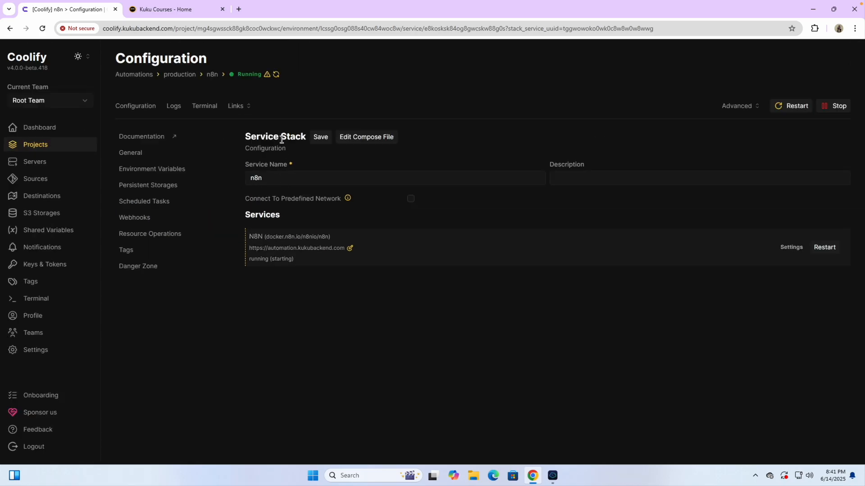
{"action": "left_click", "coordinate": [276, 74]}
{"action": "scroll", "coordinate": [276, 78], "scroll_direction": "up", "scroll_amount": 3}
{"action": "scroll", "coordinate": [276, 78], "scroll_direction": "down", "scroll_amount": 3}
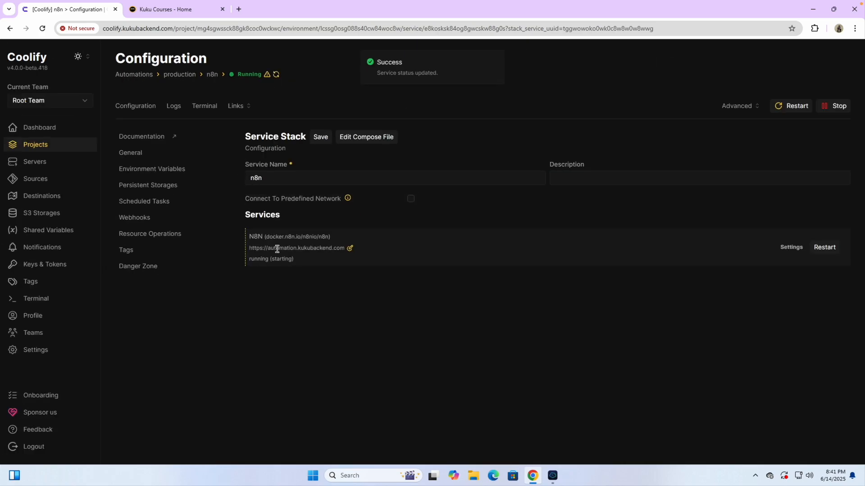
{"action": "left_click", "coordinate": [43, 29]}
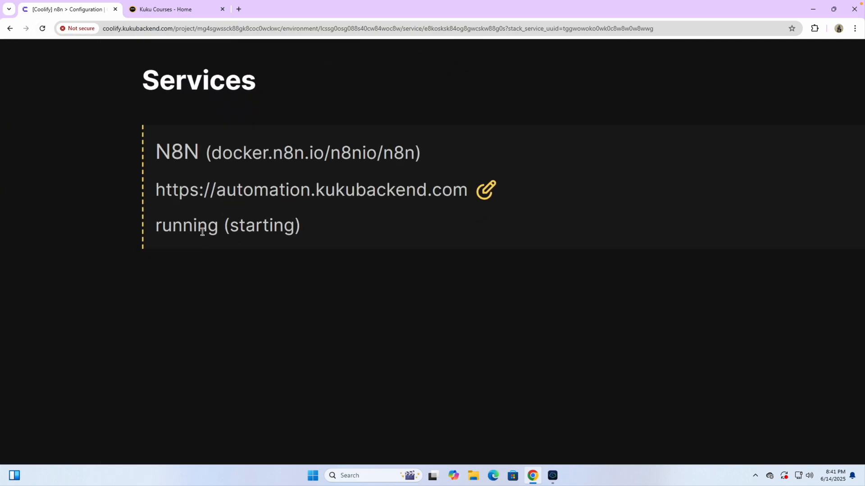
{"action": "triple_click", "coordinate": [216, 232]}
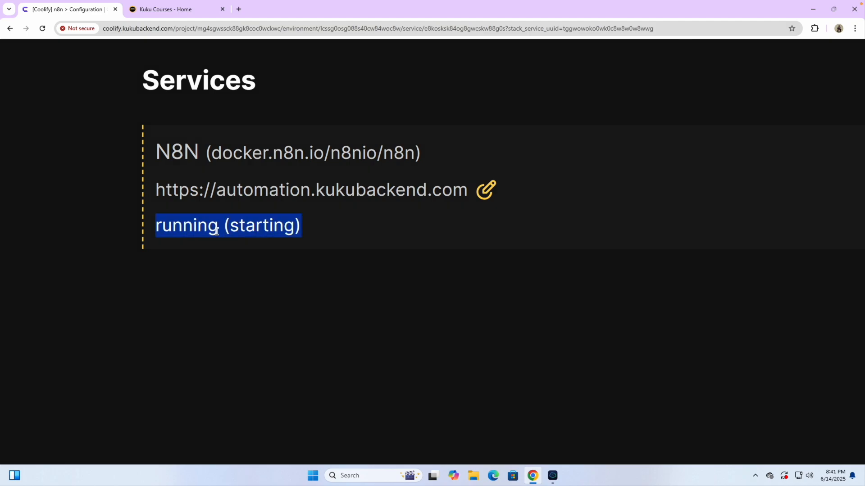
{"action": "double_click", "coordinate": [246, 233]}
{"action": "left_click", "coordinate": [253, 312]}
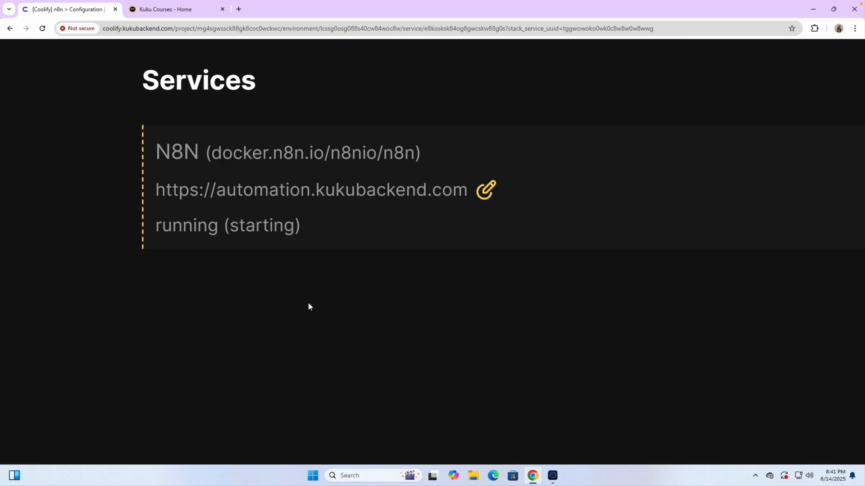
{"action": "scroll", "coordinate": [305, 303], "scroll_direction": "down", "scroll_amount": 10}
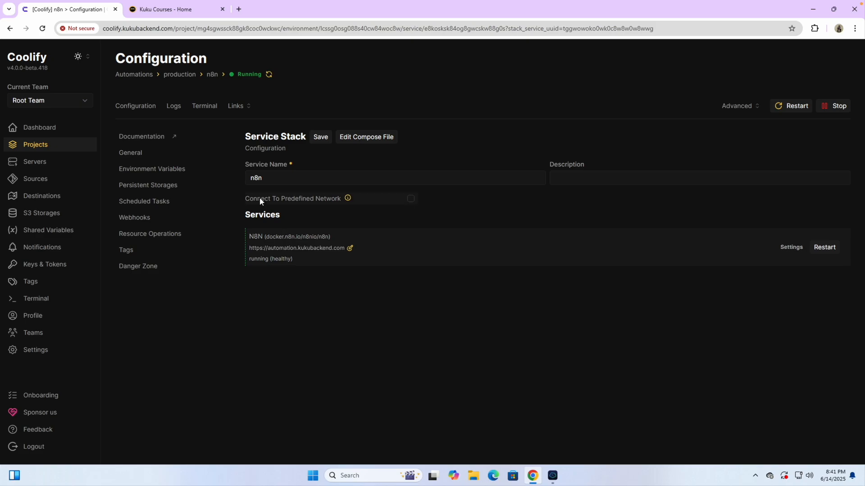
{"action": "scroll", "coordinate": [269, 258], "scroll_direction": "up", "scroll_amount": 5}
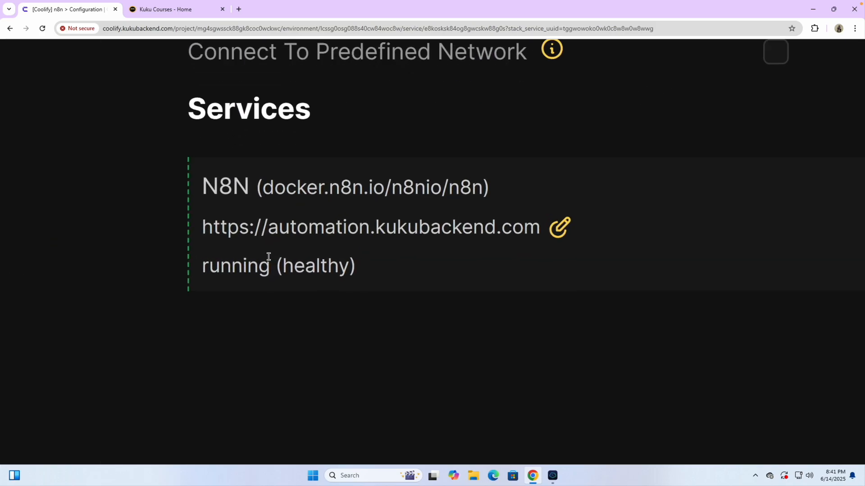
{"action": "scroll", "coordinate": [311, 268], "scroll_direction": "down", "scroll_amount": 5}
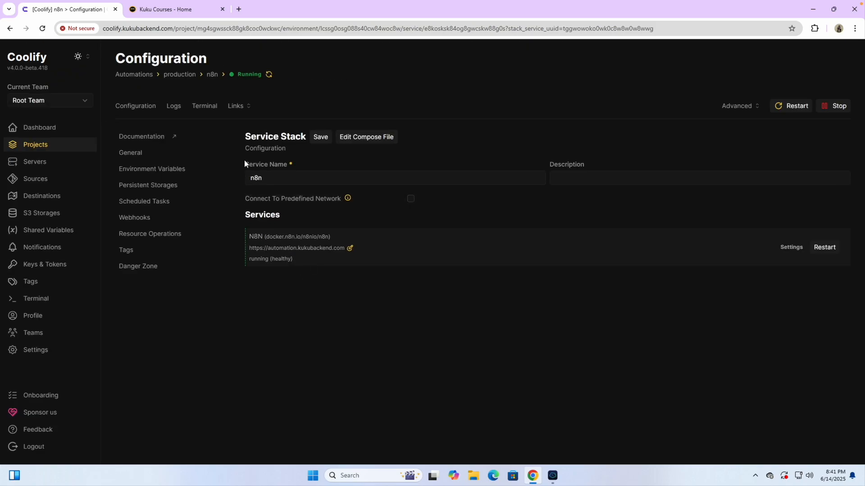
{"action": "left_click", "coordinate": [237, 107]}
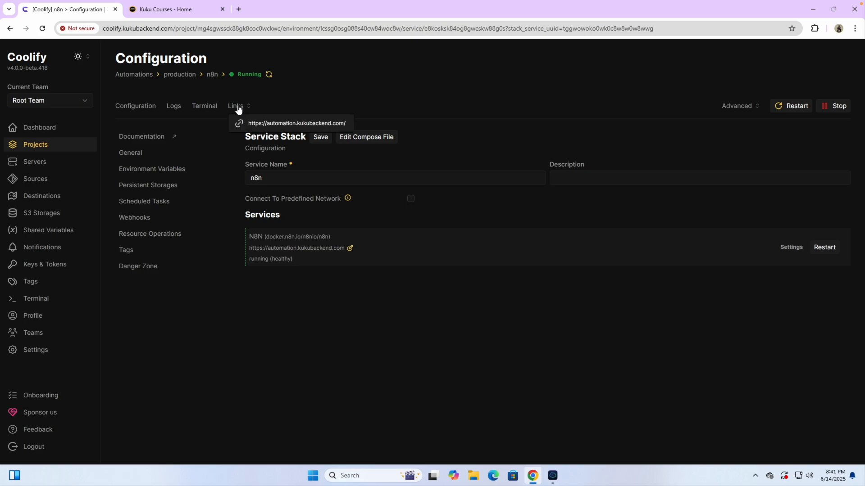
{"action": "left_click", "coordinate": [269, 123]}
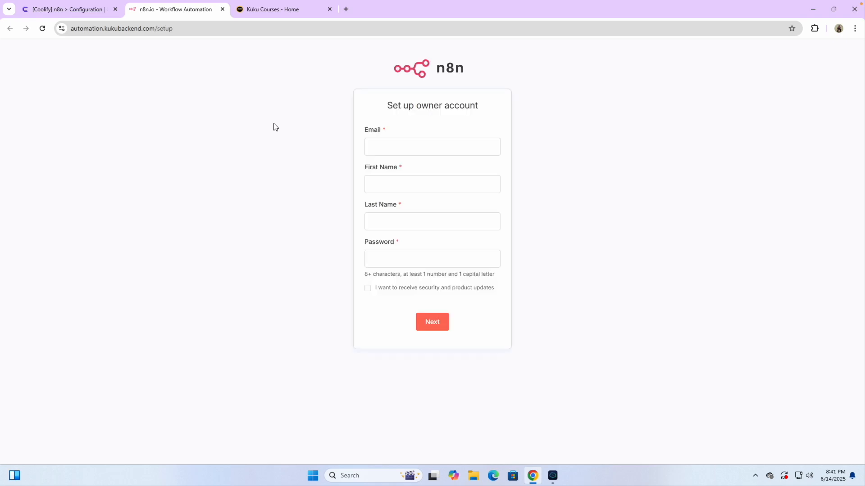
{"action": "left_click", "coordinate": [102, 29]}
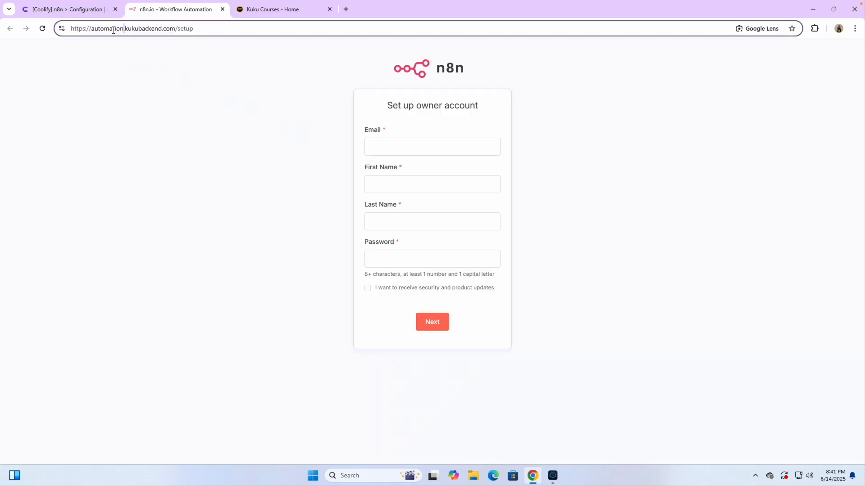
{"action": "left_click", "coordinate": [221, 149]}
Step: Set up the n8n owner account with the saved email, first and last name and the password copied from the online notepad, and submit it
{"action": "left_click", "coordinate": [384, 151]}
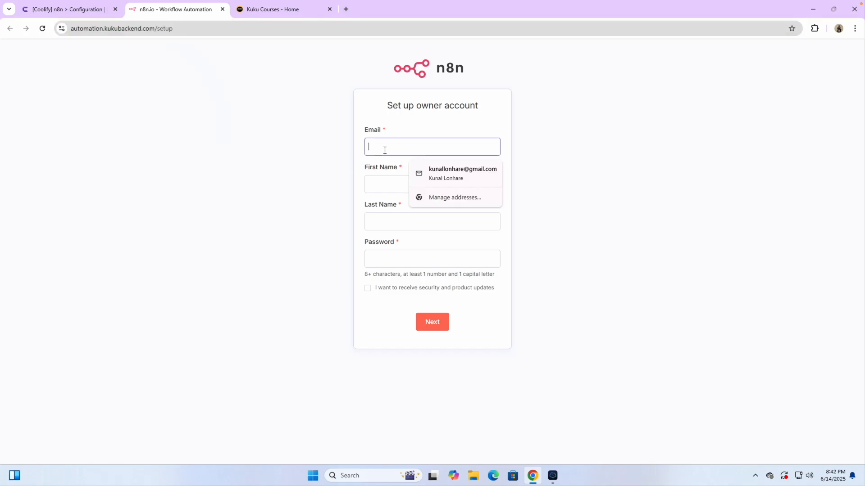
{"action": "left_click", "coordinate": [444, 178]}
{"action": "left_click", "coordinate": [387, 252]}
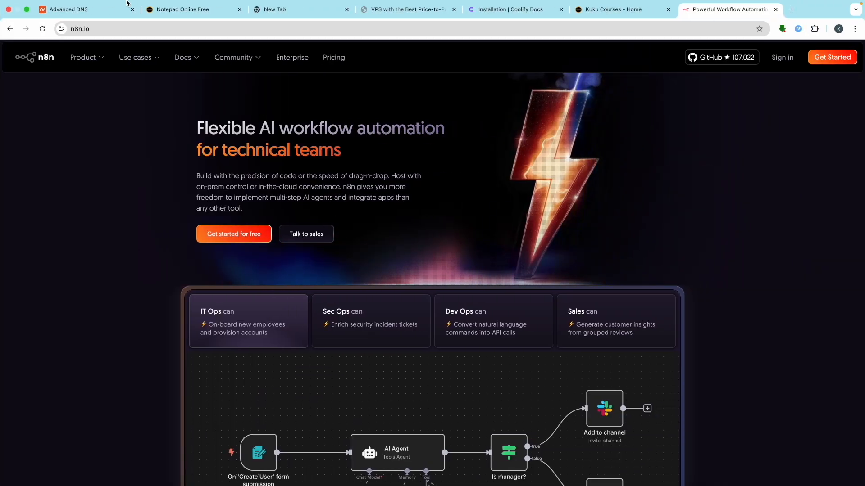
{"action": "left_click", "coordinate": [182, 10]}
{"action": "scroll", "coordinate": [183, 221], "scroll_direction": "up", "scroll_amount": 5}
{"action": "left_click_drag", "start_coordinate": [211, 258], "coordinate": [90, 254]}
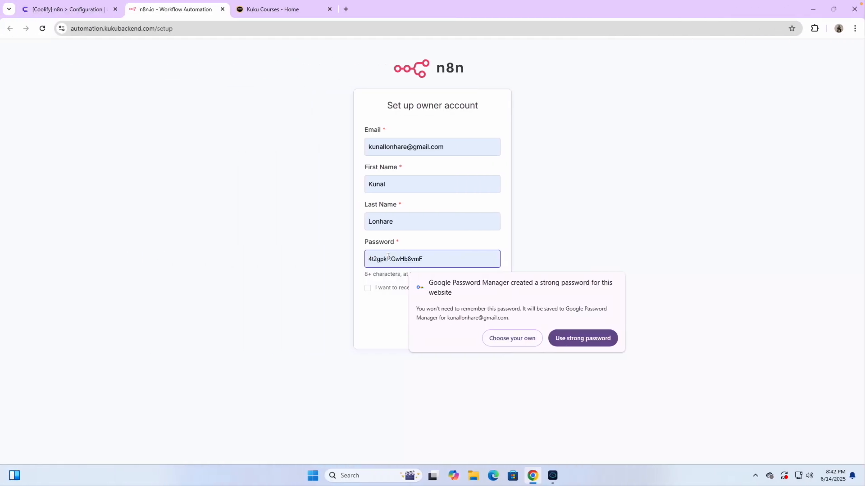
{"action": "key", "text": "ctrl+v"}
{"action": "left_click", "coordinate": [318, 290]}
{"action": "left_click", "coordinate": [430, 330]}
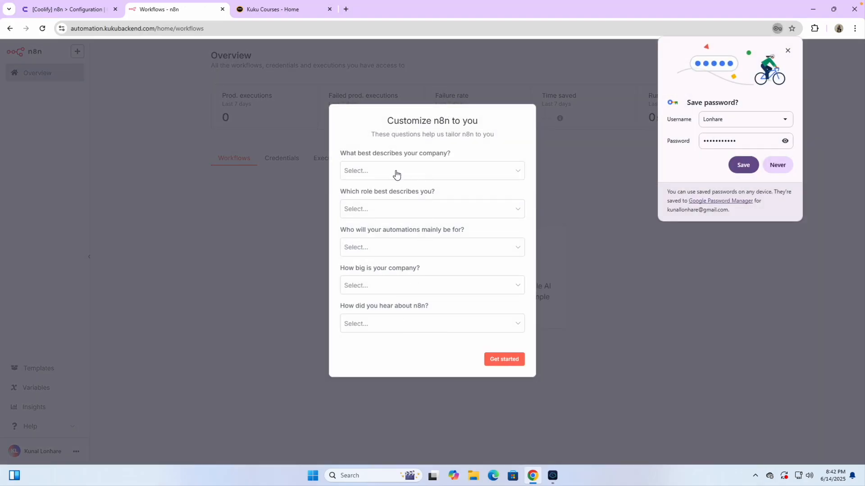
Step: Decline saving the password in the browser, and set the company type to Ecommerce and the role to Business Owner in the n8n survey
{"action": "left_click", "coordinate": [396, 175]}
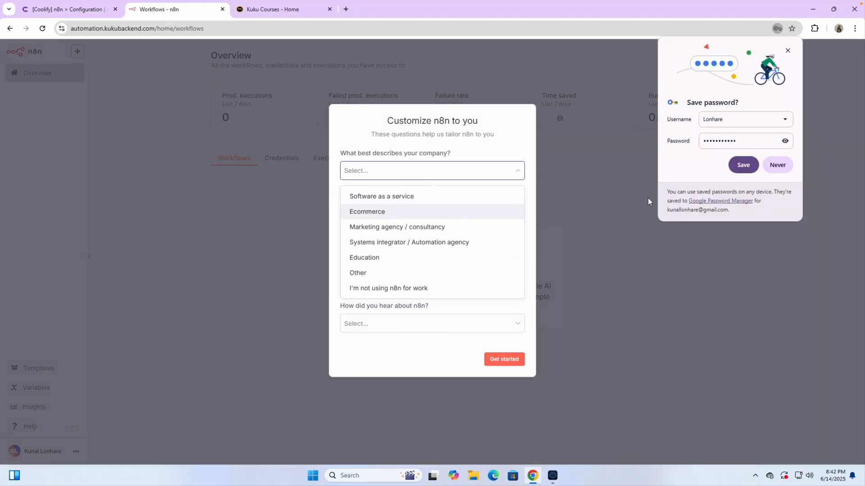
{"action": "left_click", "coordinate": [783, 166]}
{"action": "left_click", "coordinate": [402, 176]}
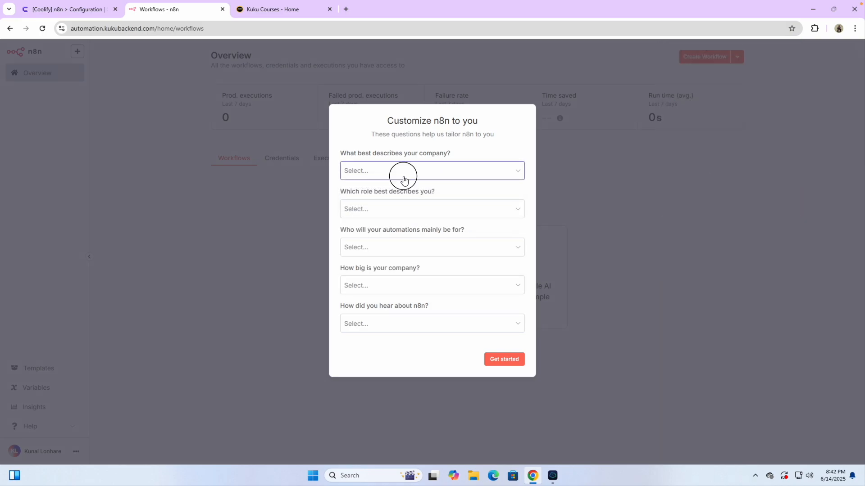
{"action": "left_click", "coordinate": [371, 211]}
{"action": "left_click", "coordinate": [387, 209]}
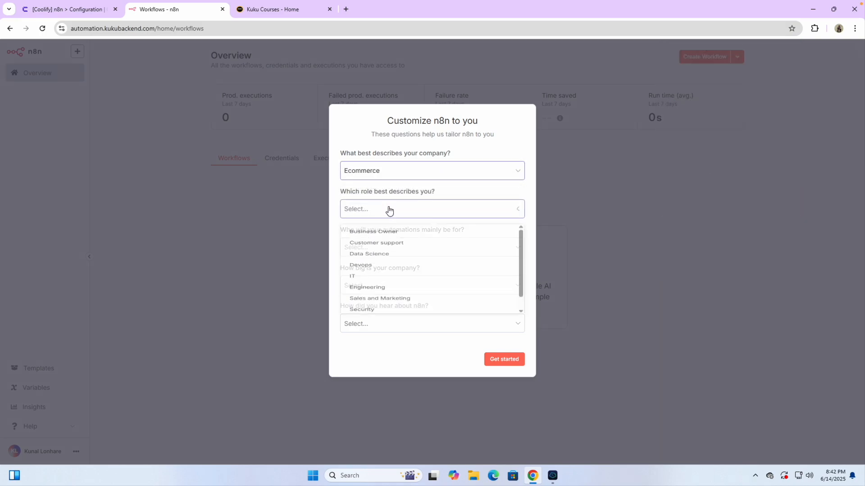
{"action": "left_click", "coordinate": [377, 234]}
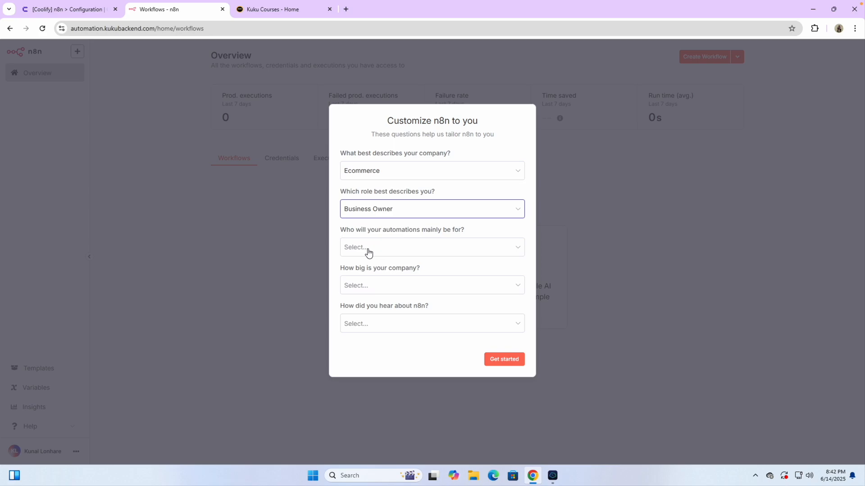
Step: Answer the remaining survey questions with Myself, Less than 20 people and YouTube, submit them and skip the free license key offer
{"action": "left_click", "coordinate": [368, 252]}
{"action": "left_click", "coordinate": [373, 275]}
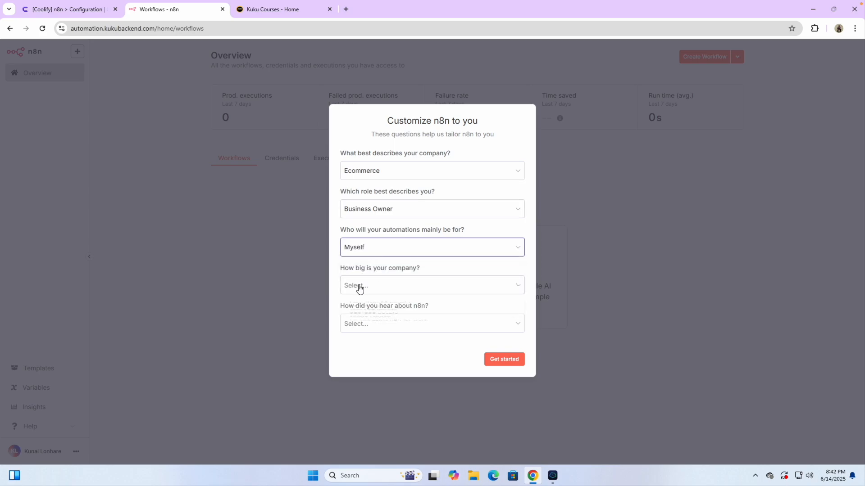
{"action": "left_click", "coordinate": [360, 287]}
{"action": "left_click", "coordinate": [373, 316]}
{"action": "left_click", "coordinate": [379, 328]}
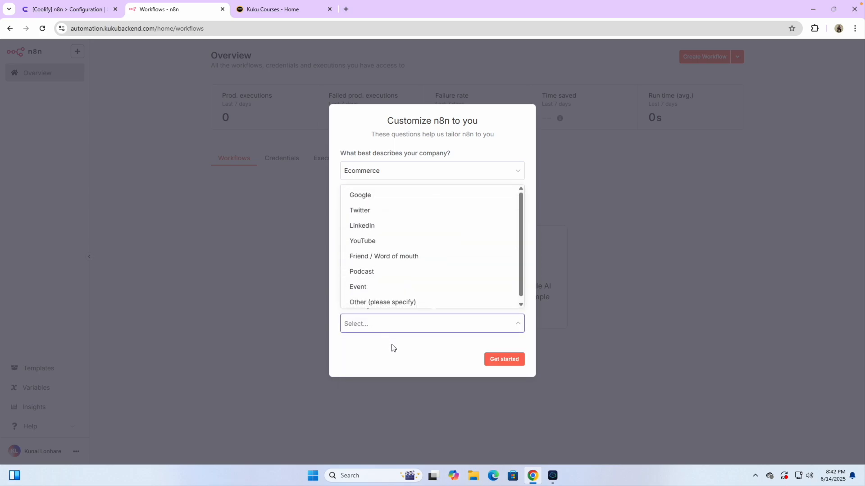
{"action": "left_click", "coordinate": [365, 242]}
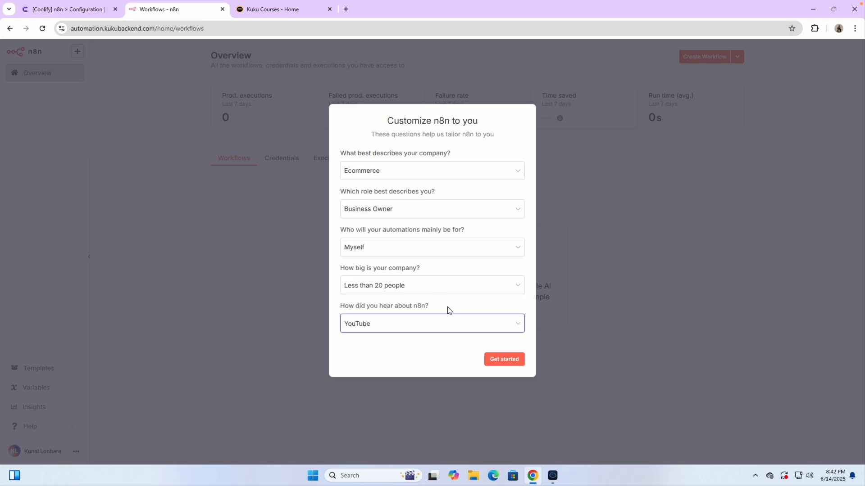
{"action": "left_click", "coordinate": [504, 359]}
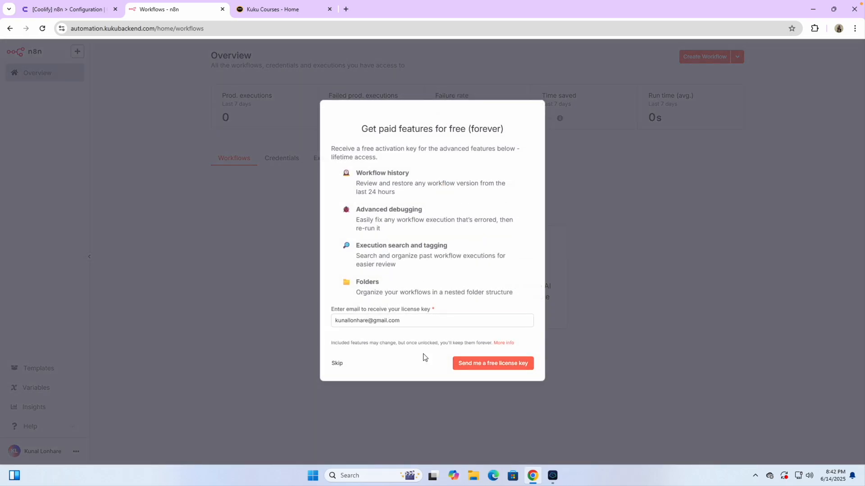
{"action": "left_click", "coordinate": [337, 364]}
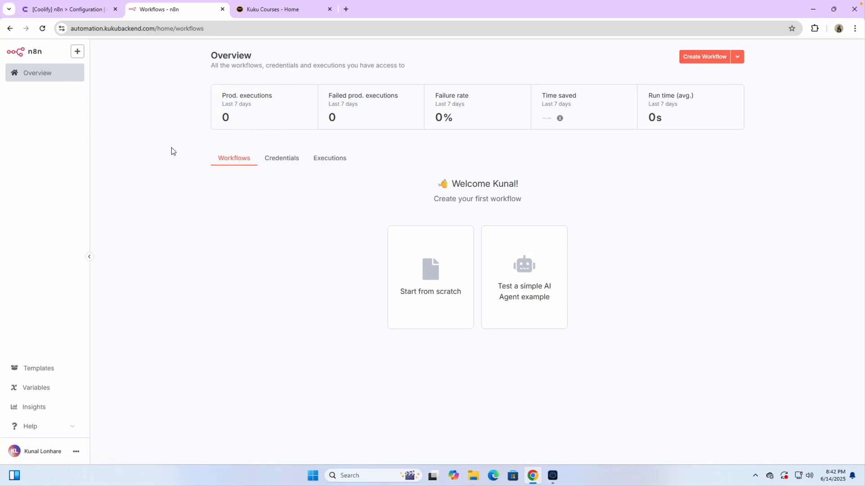
Step: Browse the n8n workflow template gallery and return to the n8n workflows overview
{"action": "left_click", "coordinate": [39, 372]}
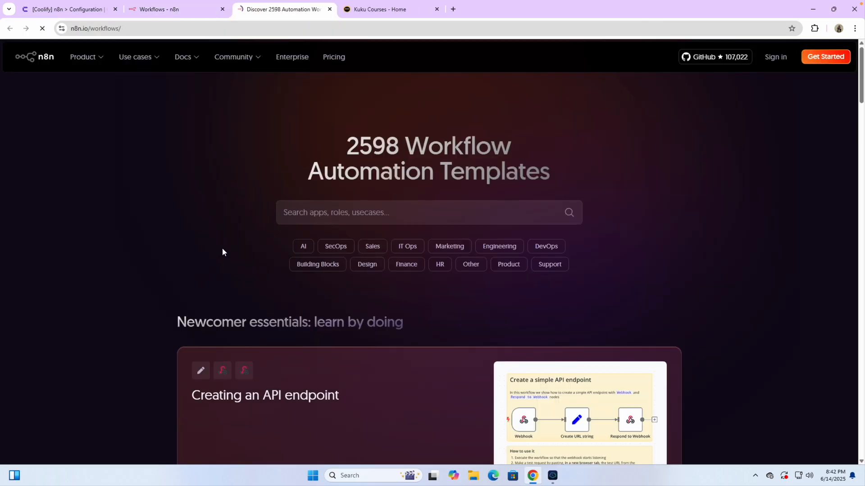
{"action": "scroll", "coordinate": [284, 283], "scroll_direction": "down", "scroll_amount": 8}
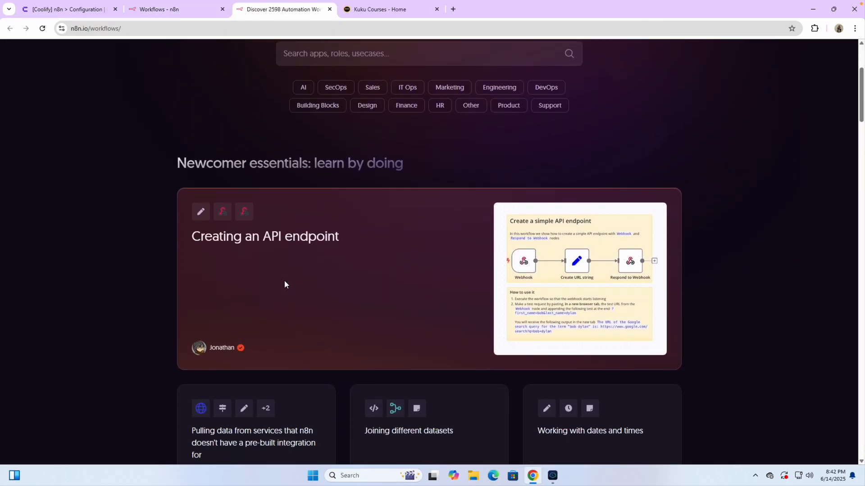
{"action": "scroll", "coordinate": [285, 280], "scroll_direction": "down", "scroll_amount": 1}
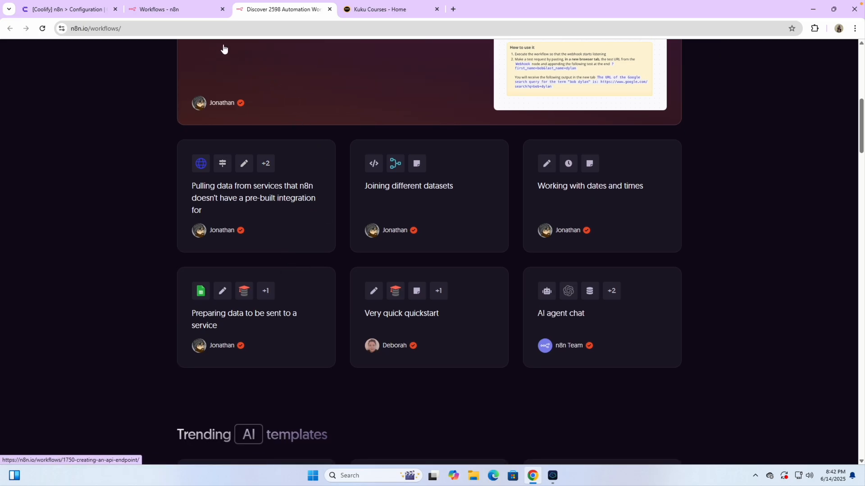
{"action": "left_click", "coordinate": [188, 10]}
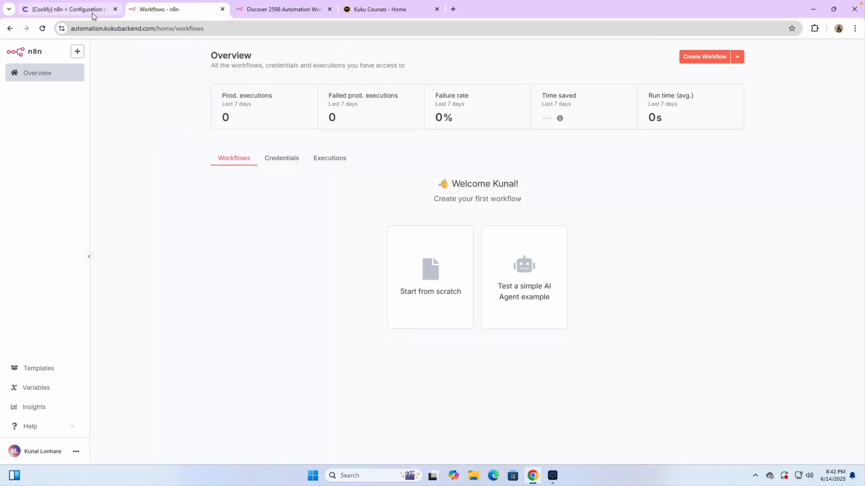
Step: Close the n8n overview and template gallery pages and return to the n8n service configuration in Coolify
{"action": "left_click", "coordinate": [222, 9]}
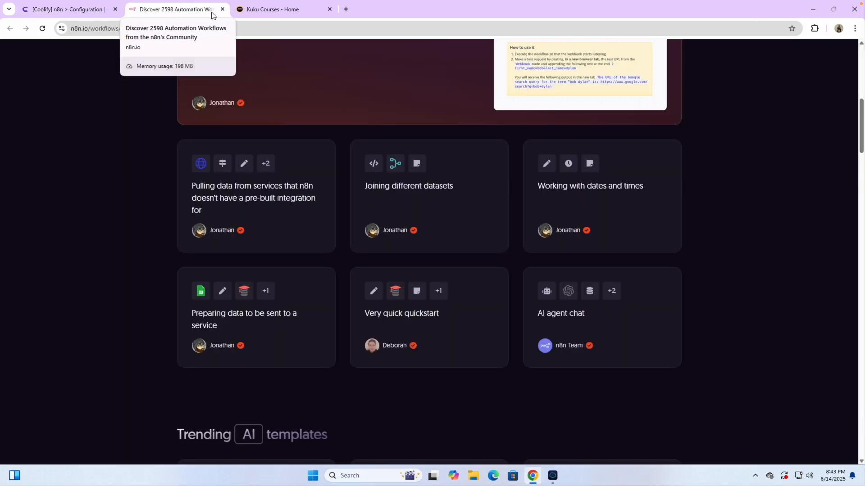
{"action": "left_click", "coordinate": [222, 10]}
{"action": "left_click", "coordinate": [85, 15]}
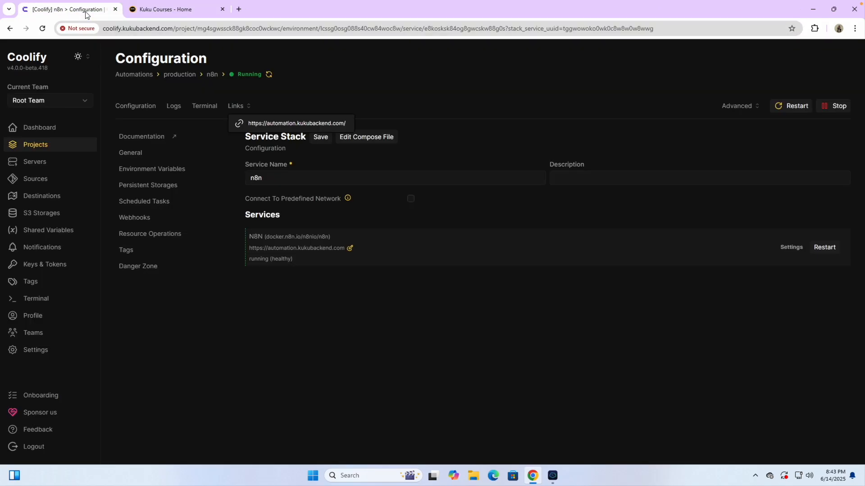
{"action": "left_click", "coordinate": [182, 325]}
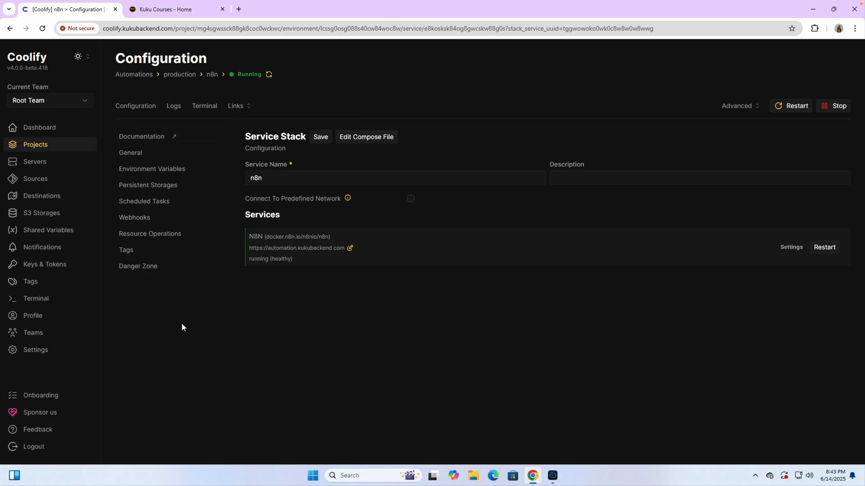